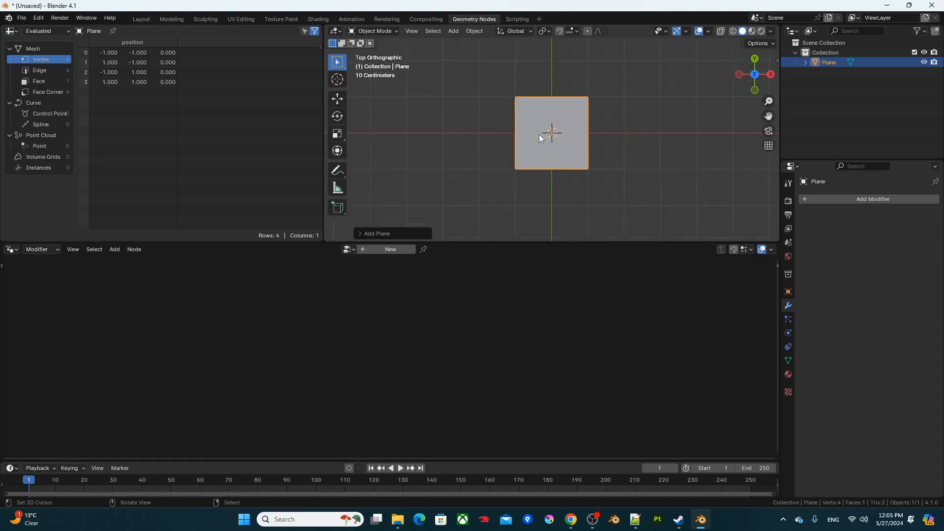
# Create a new geometry node tree on the plane and delete its Group Input node
pyautogui.moveTo(524, 241); pyautogui.dragTo(524, 191)
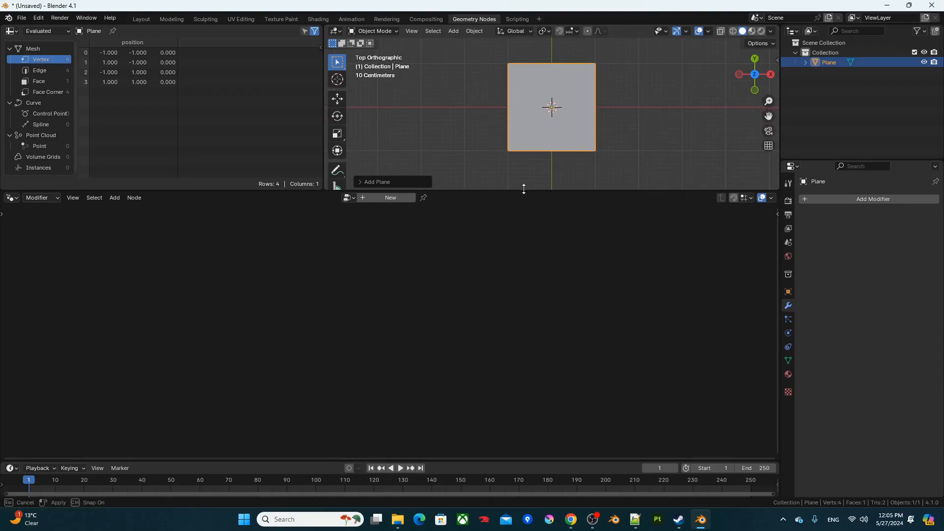
pyautogui.click(379, 199)
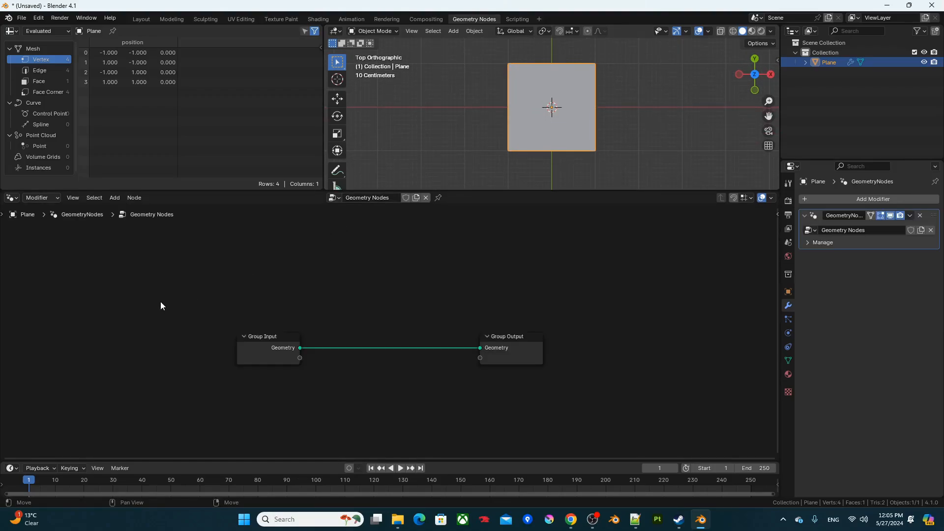
pyautogui.moveTo(160, 302); pyautogui.dragTo(370, 407)
pyautogui.press('x')
# Add a String node before the Group Output and set its text to "test"
pyautogui.press('F3')
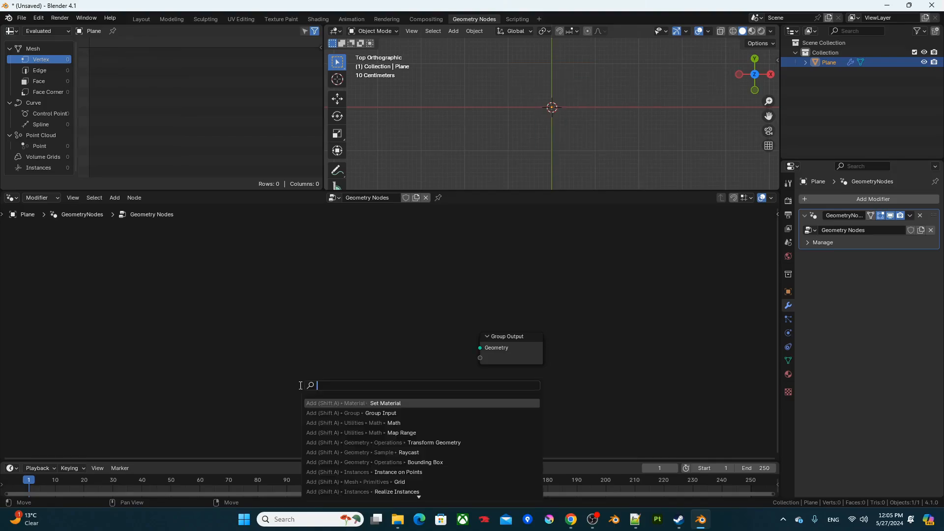
pyautogui.write('string')
pyautogui.press('Return')
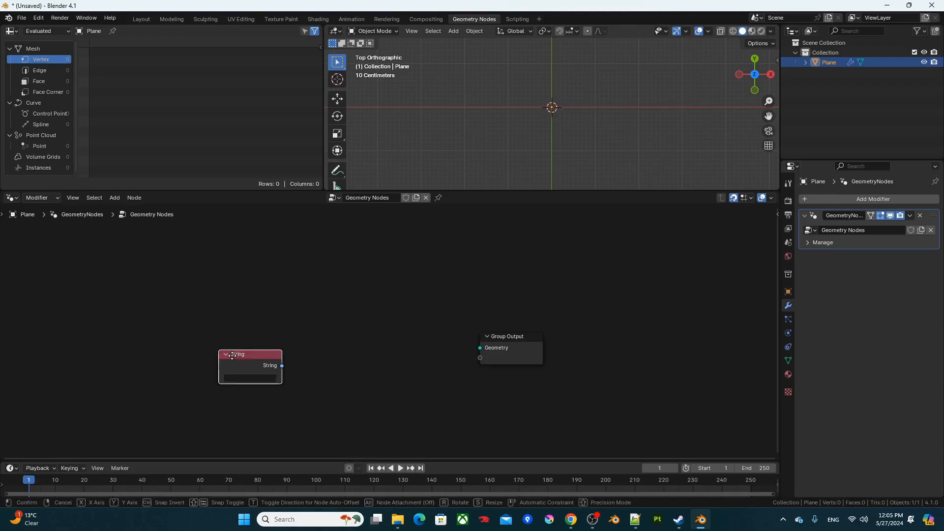
pyautogui.click(200, 341)
pyautogui.click(229, 368)
pyautogui.write('test')
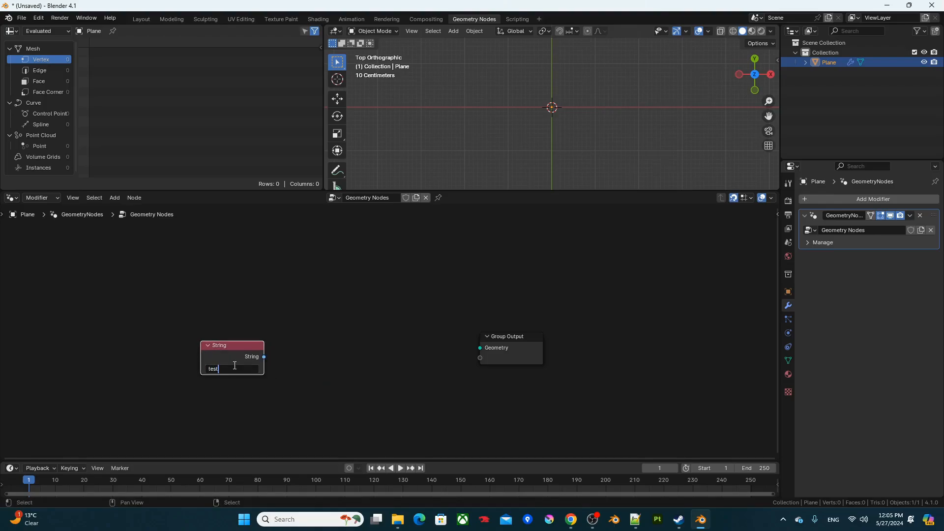
# Feed the string into a new String to Curves node and connect its Curve Instances to the Group Output
pyautogui.moveTo(264, 356); pyautogui.dragTo(293, 340)
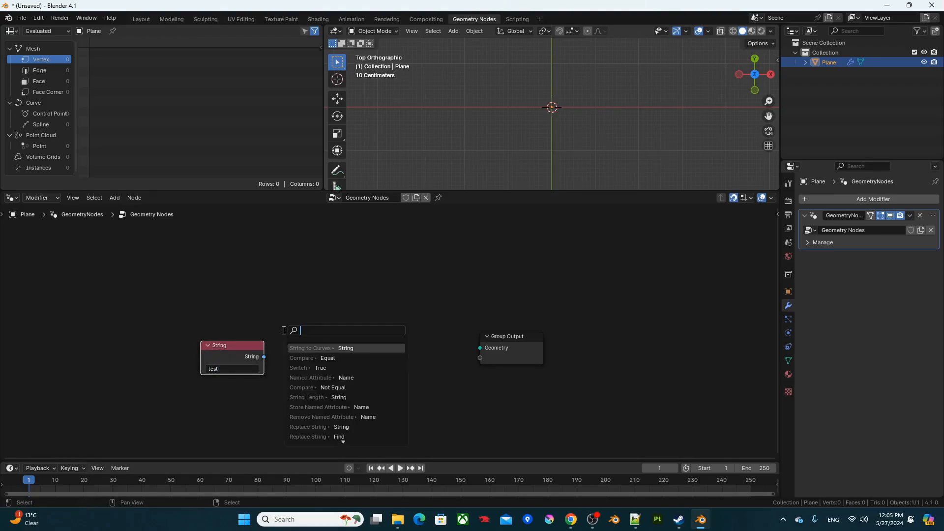
pyautogui.write('stc')
pyautogui.press('Return')
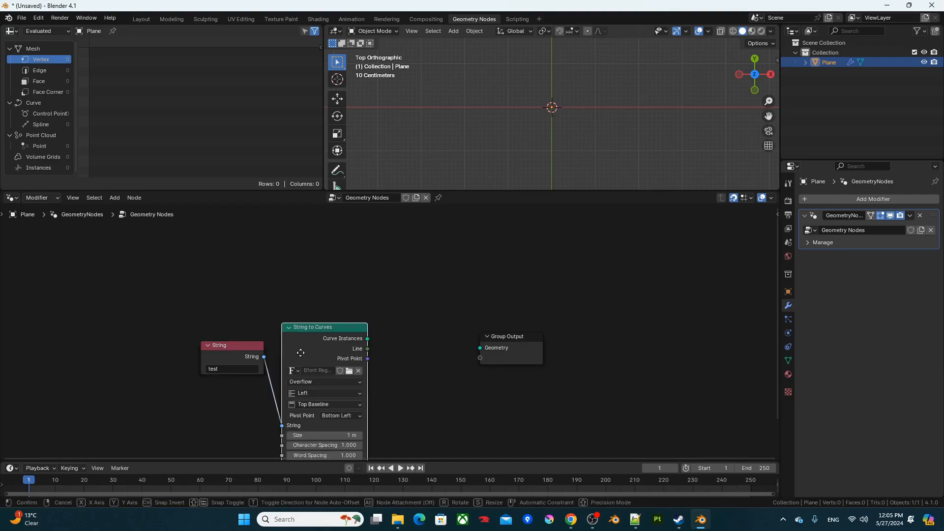
pyautogui.click(286, 345)
pyautogui.moveTo(359, 357); pyautogui.dragTo(556, 361)
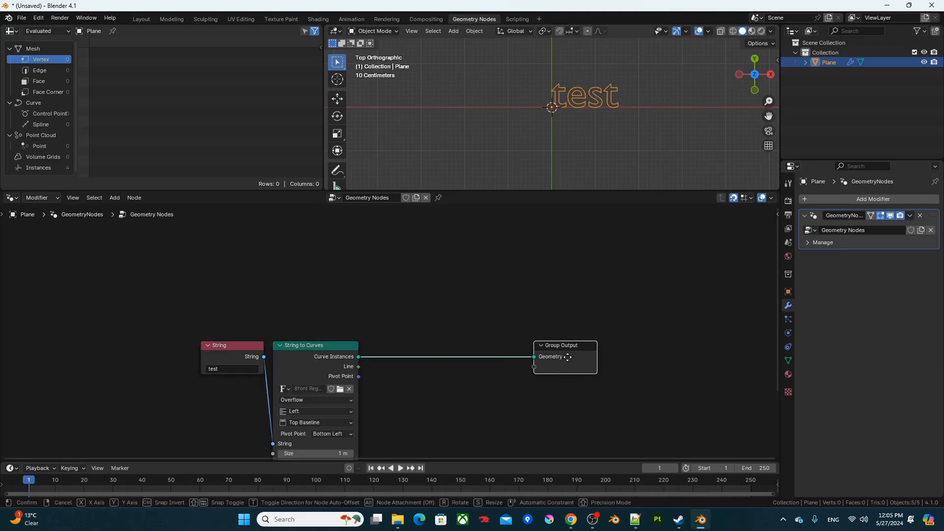
pyautogui.scroll(4, 654, 147)
pyautogui.keyDown('shift'); pyautogui.moveTo(663, 119); pyautogui.dragTo(575, 143, button='middle'); pyautogui.keyUp('shift')
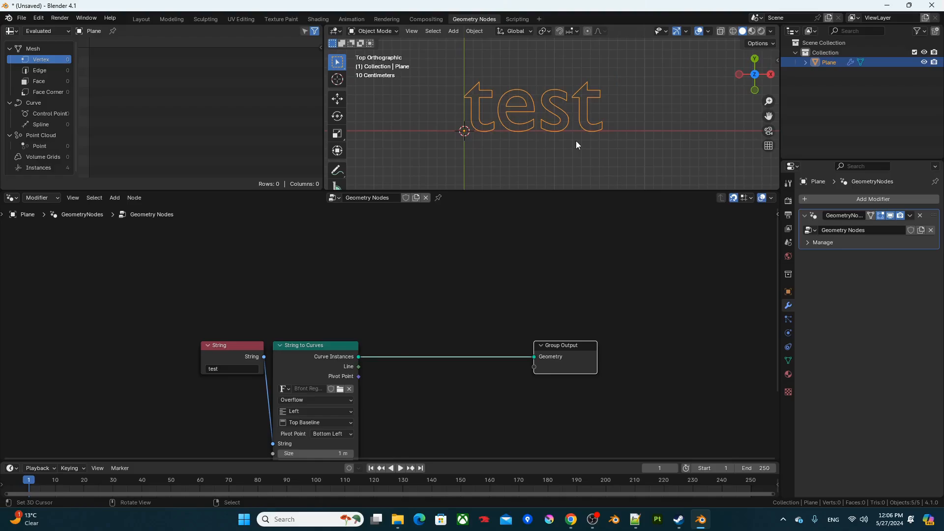
pyautogui.hotkey('ctrl', 'space')
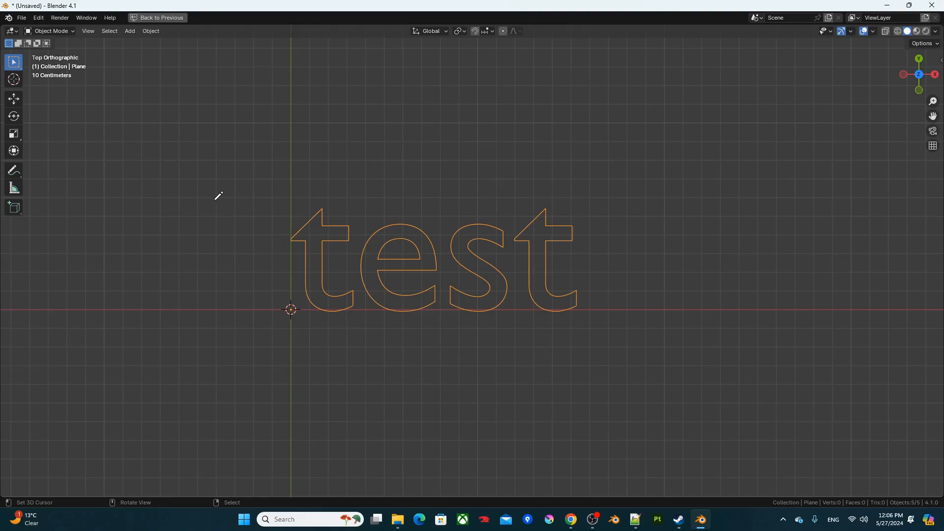
pyautogui.moveTo(215, 200)
pyautogui.mouseDown()
pyautogui.moveTo(641, 212)
pyautogui.moveTo(644, 317)
pyautogui.moveTo(230, 318)
pyautogui.moveTo(230, 201)
pyautogui.mouseUp()
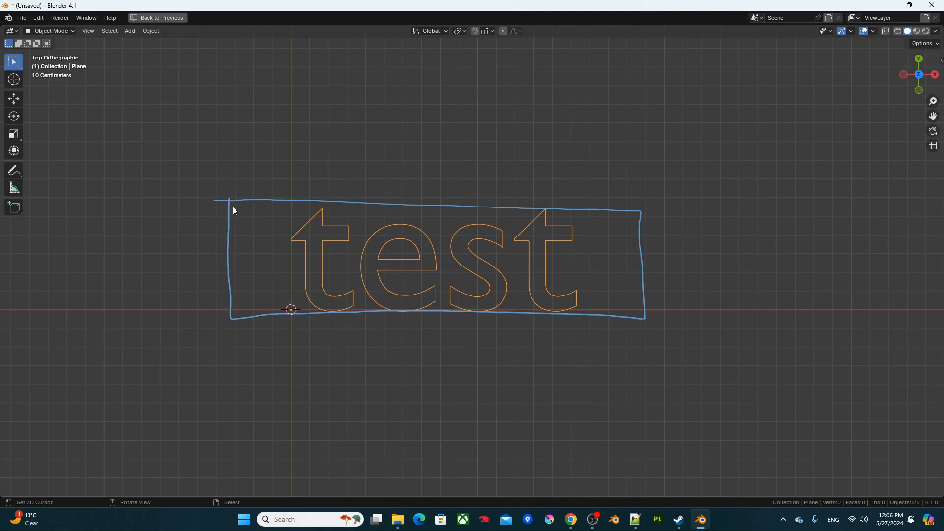
pyautogui.moveTo(244, 206); pyautogui.dragTo(265, 211)
pyautogui.moveTo(316, 220); pyautogui.dragTo(311, 227)
pyautogui.moveTo(701, 174)
pyautogui.mouseDown()
pyautogui.moveTo(561, 174)
pyautogui.moveTo(582, 167)
pyautogui.mouseUp()
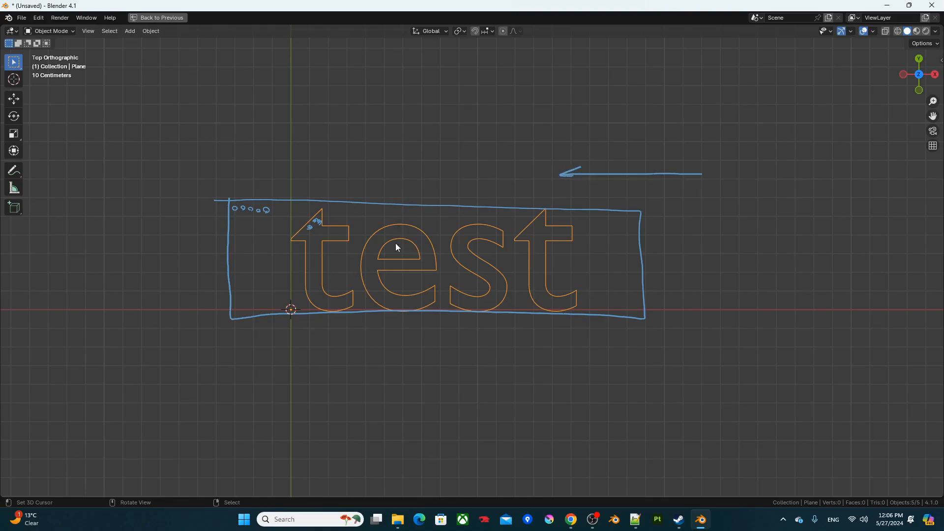
pyautogui.press('Delete')
pyautogui.click(371, 255)
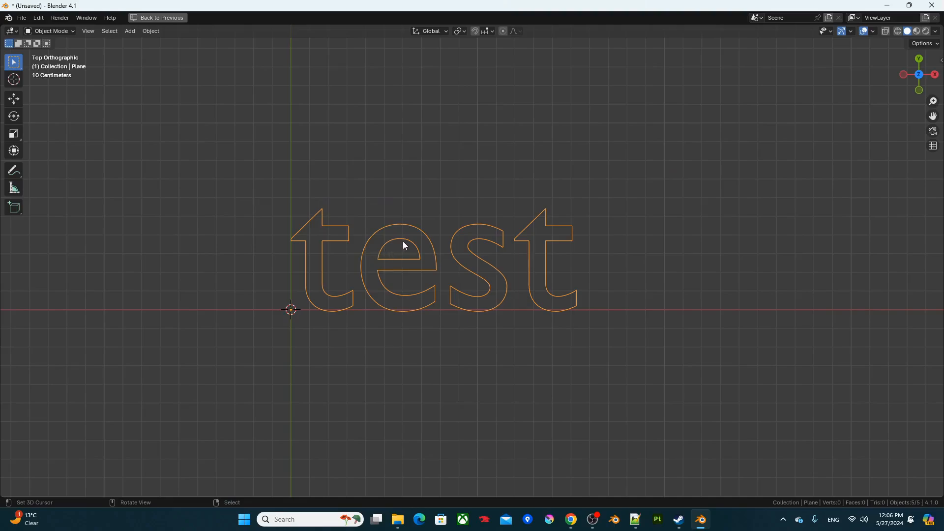
pyautogui.hotkey('ctrl', 'space')
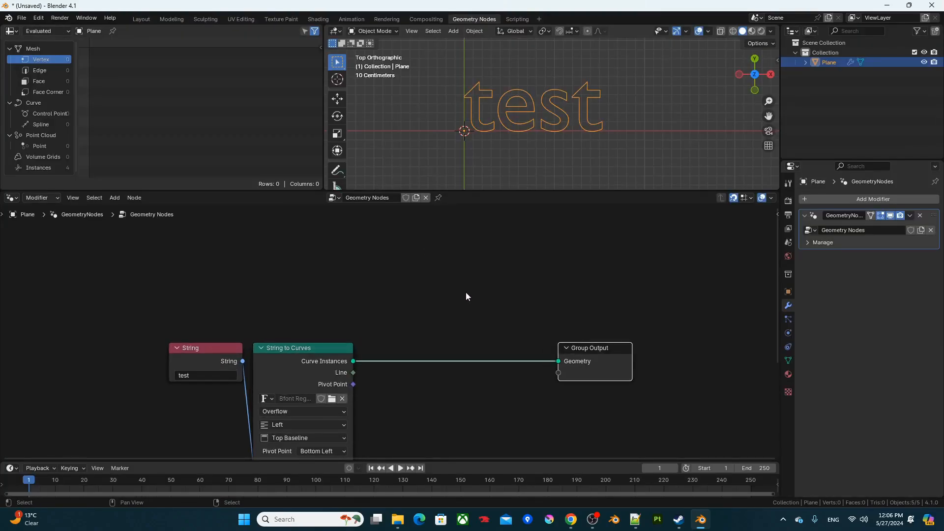
# Insert a Fill Curve node after String to Curves and set its fill mode to N-gons
pyautogui.moveTo(482, 308); pyautogui.dragTo(391, 237, button='middle')
pyautogui.moveTo(524, 277); pyautogui.dragTo(603, 278)
pyautogui.hotkey('shift', 'a')
pyautogui.write('fill')
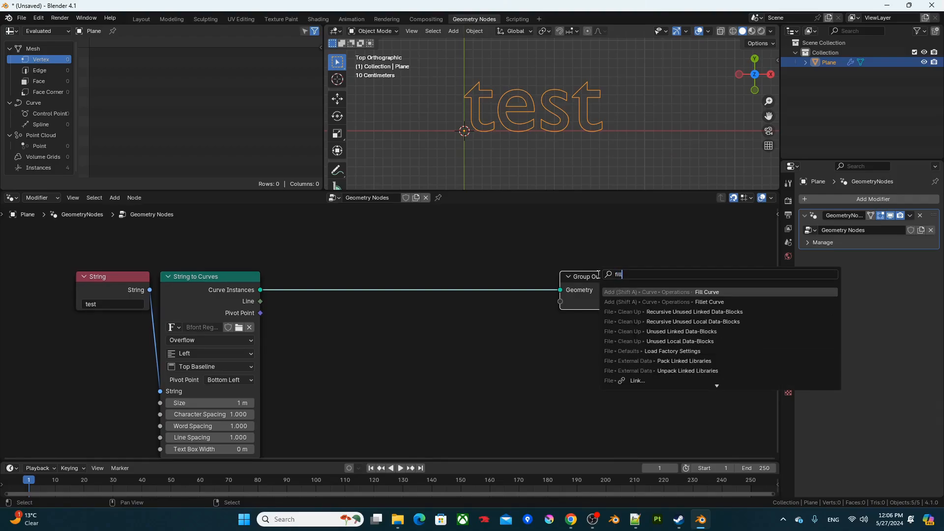
pyautogui.press('Return')
pyautogui.click(261, 274)
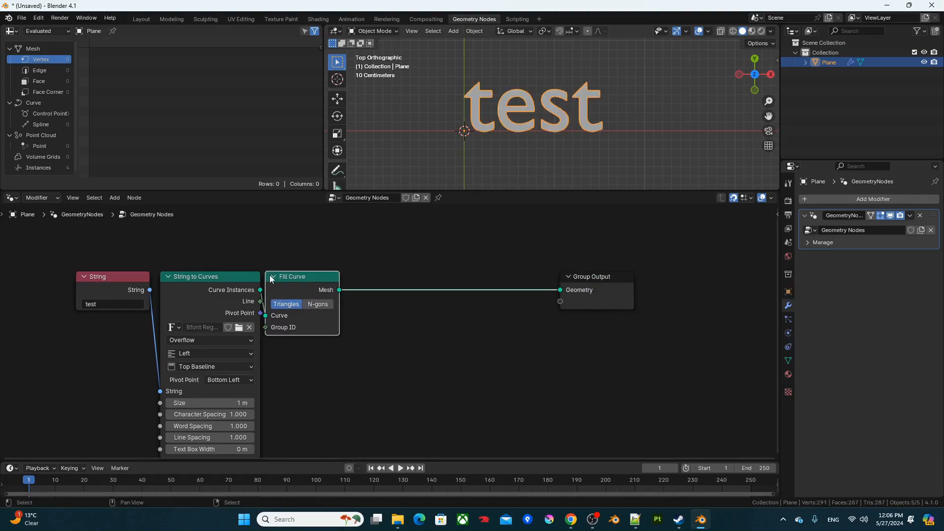
pyautogui.click(316, 304)
# Insert a Realize Instances node between Fill Curve and the Group Output
pyautogui.hotkey('shift', 'a')
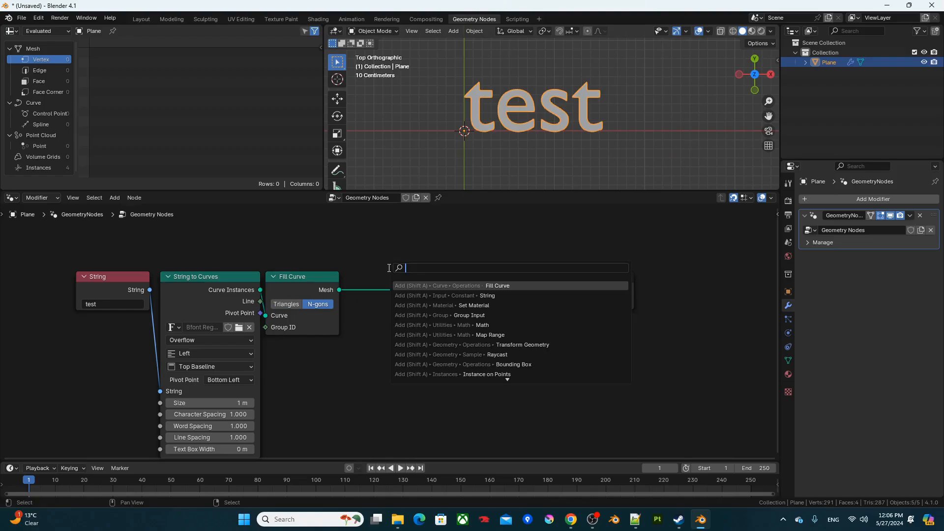
pyautogui.write('realize')
pyautogui.press('Return')
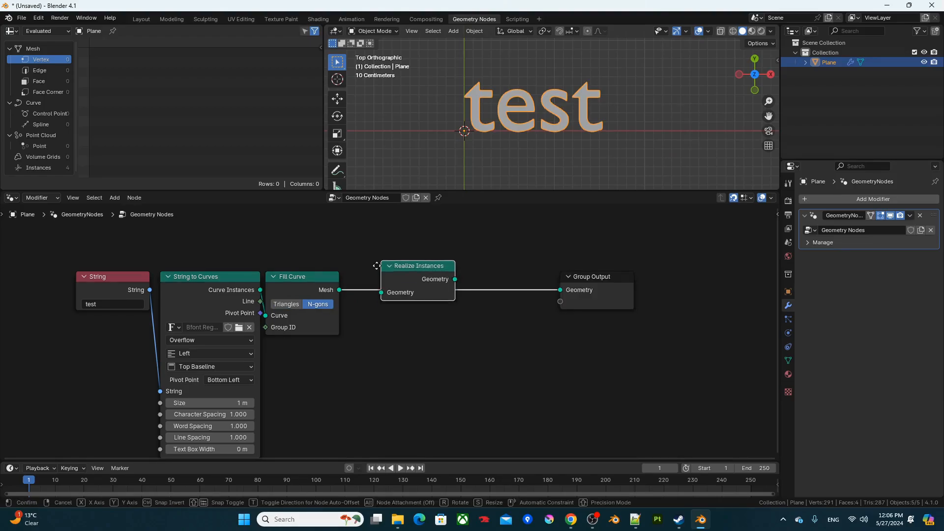
pyautogui.click(350, 269)
pyautogui.moveTo(434, 255); pyautogui.dragTo(365, 278, button='middle')
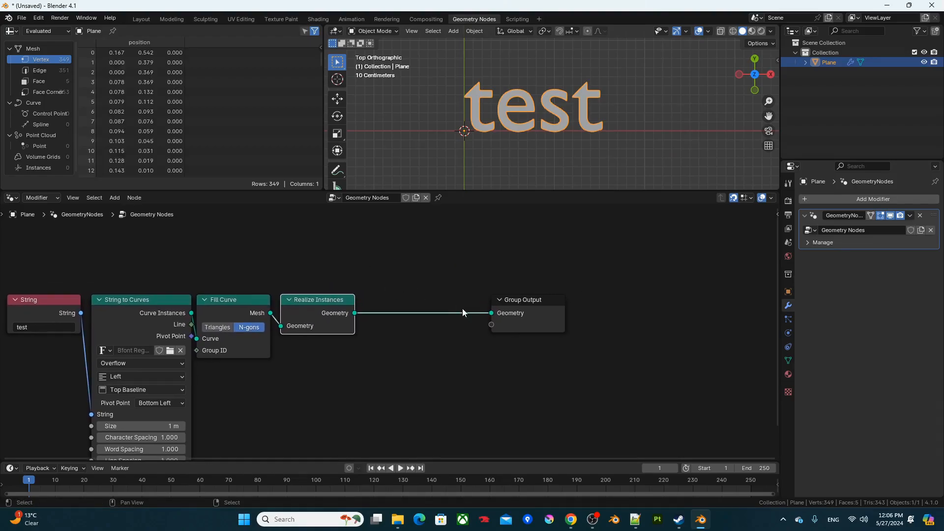
pyautogui.scroll(2, 524, 110)
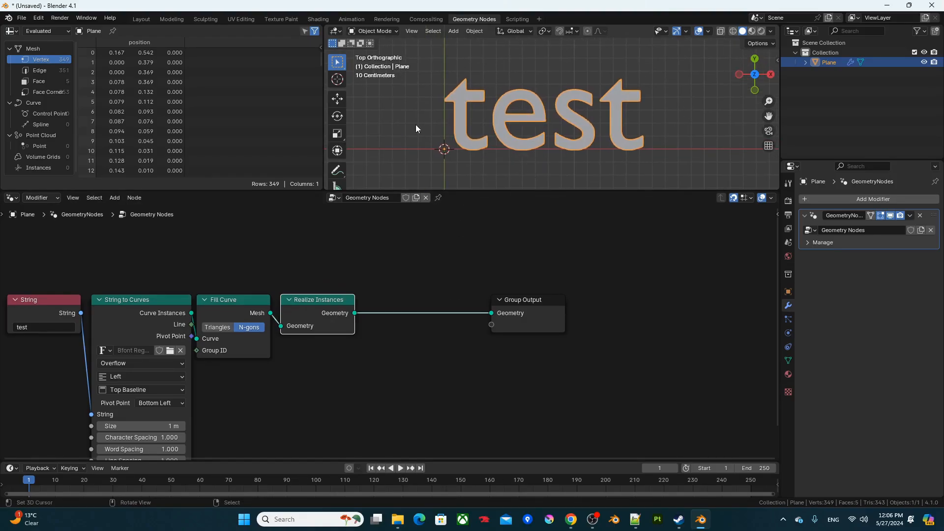
pyautogui.moveTo(492, 277); pyautogui.dragTo(515, 308, button='middle')
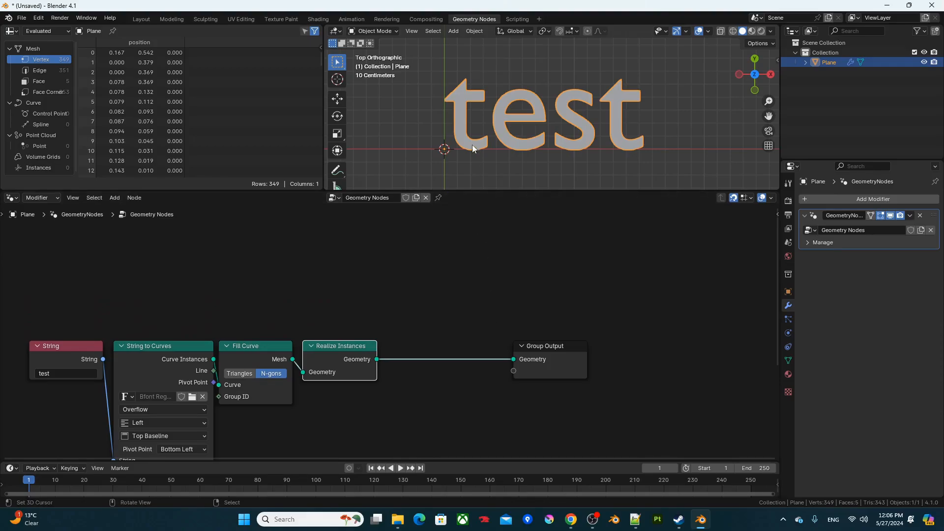
# Cut the link between Realize Instances and the Group Output, and move the Group Output well above the text nodes
pyautogui.keyDown('ctrl'); pyautogui.moveTo(502, 307); pyautogui.dragTo(447, 393, button='right'); pyautogui.keyUp('ctrl')
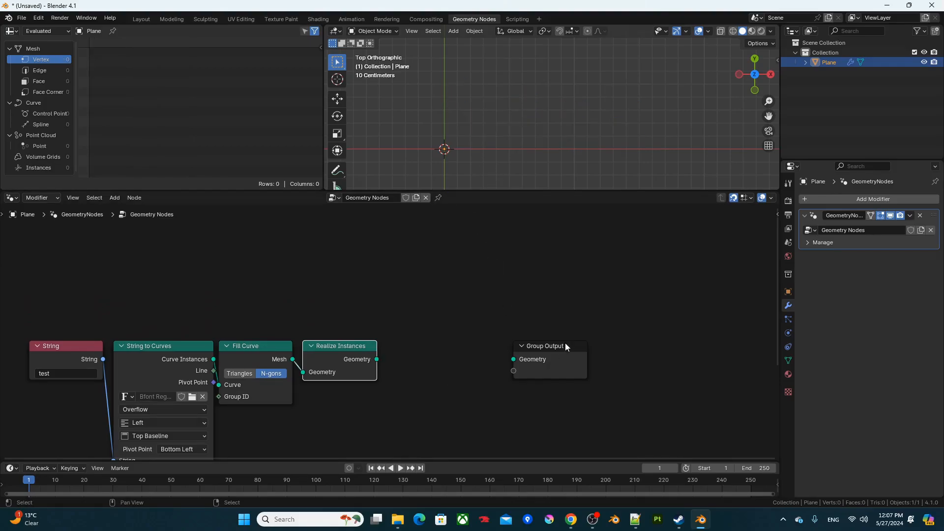
pyautogui.moveTo(565, 344); pyautogui.dragTo(562, 252)
pyautogui.moveTo(449, 314); pyautogui.dragTo(468, 383, button='middle')
pyautogui.scroll(-3, 462, 370)
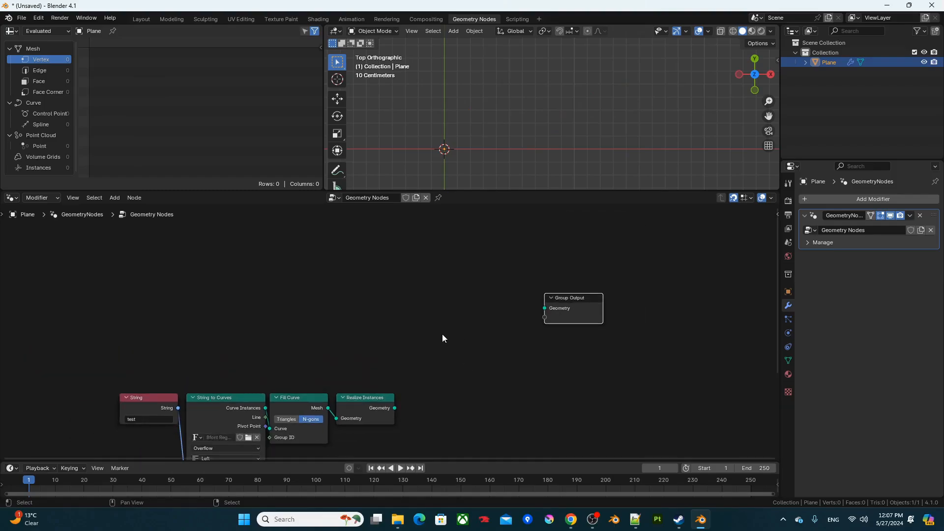
pyautogui.moveTo(442, 335); pyautogui.dragTo(438, 396, button='middle')
pyautogui.moveTo(572, 355); pyautogui.dragTo(576, 258)
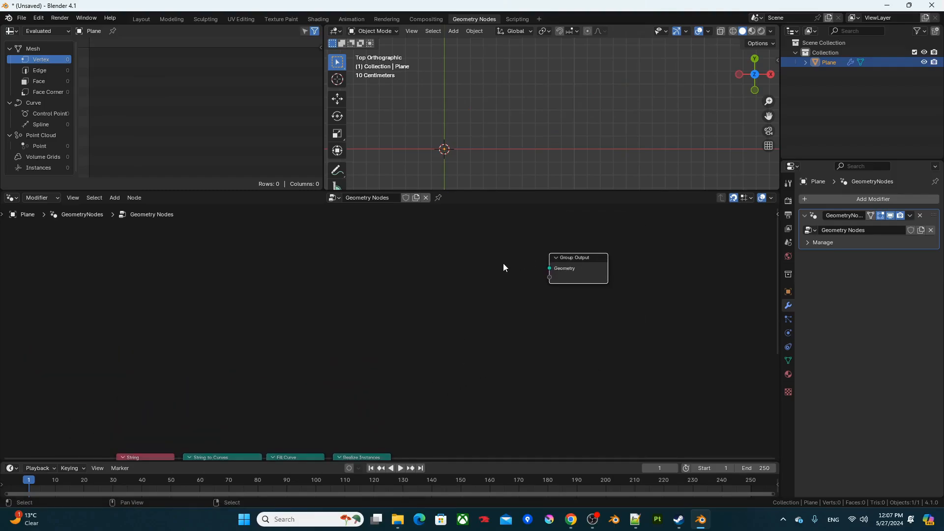
pyautogui.moveTo(503, 263); pyautogui.dragTo(520, 312, button='middle')
# Add a Grid node beside the Group Output and connect its Mesh to the output geometry
pyautogui.click(255, 293)
pyautogui.press('F3')
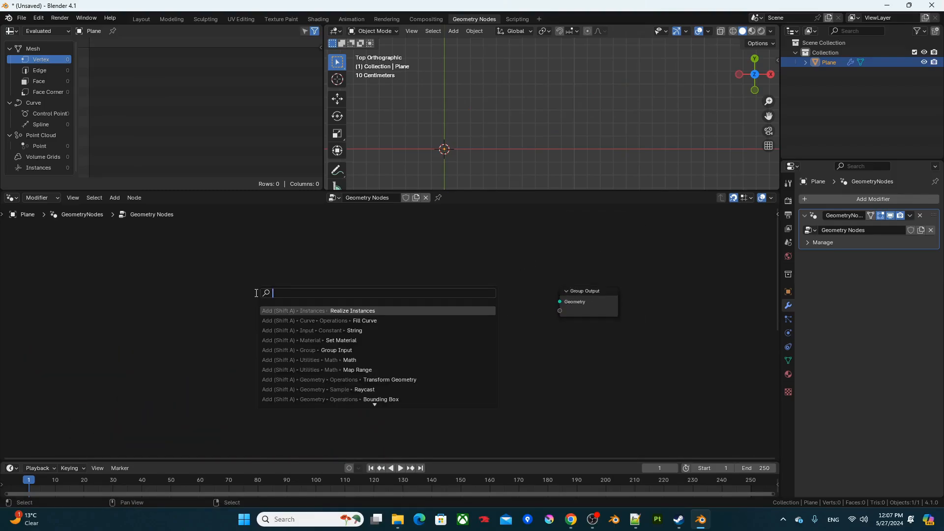
pyautogui.write('grid')
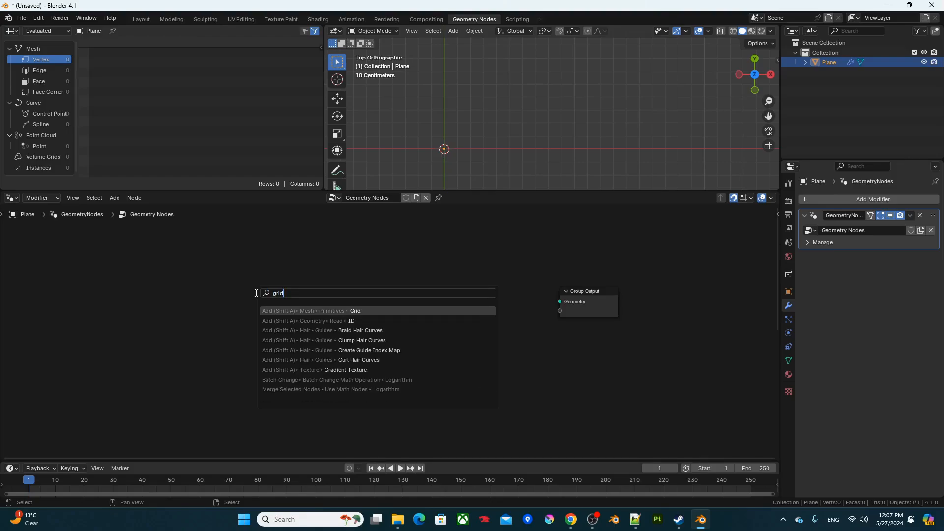
pyautogui.press('Return')
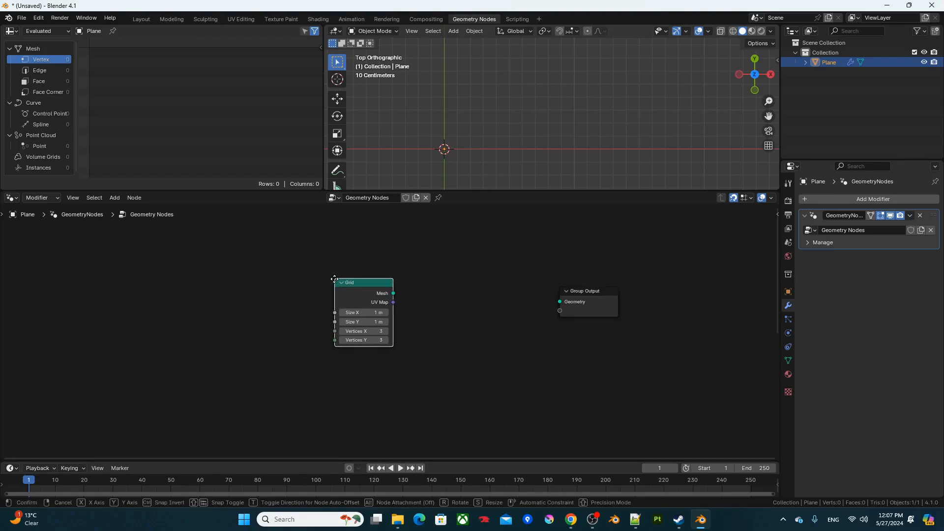
pyautogui.click(342, 283)
pyautogui.scroll(2, 325, 302)
pyautogui.keyDown('alt'); pyautogui.keyDown('shift'); pyautogui.click(364, 277); pyautogui.keyUp('shift'); pyautogui.keyUp('alt')
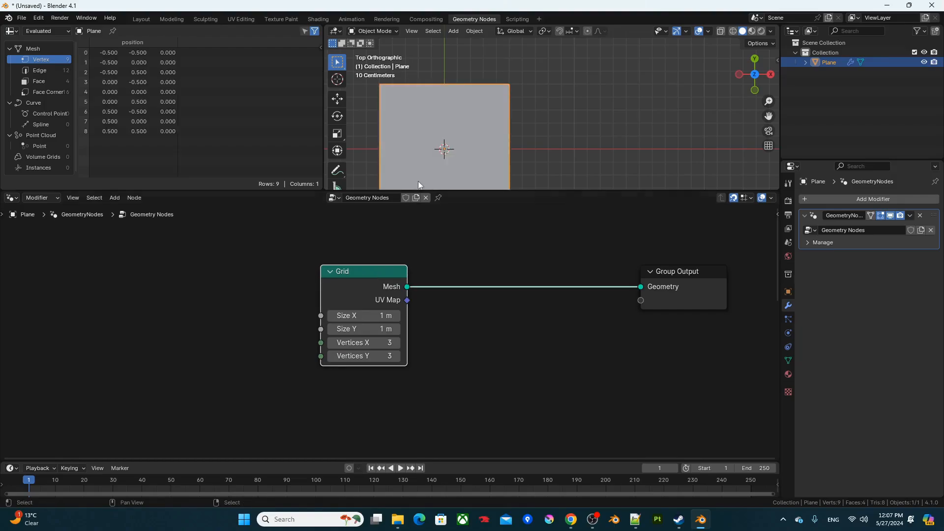
pyautogui.keyDown('shift'); pyautogui.moveTo(399, 131); pyautogui.dragTo(449, 105, button='middle'); pyautogui.keyUp('shift')
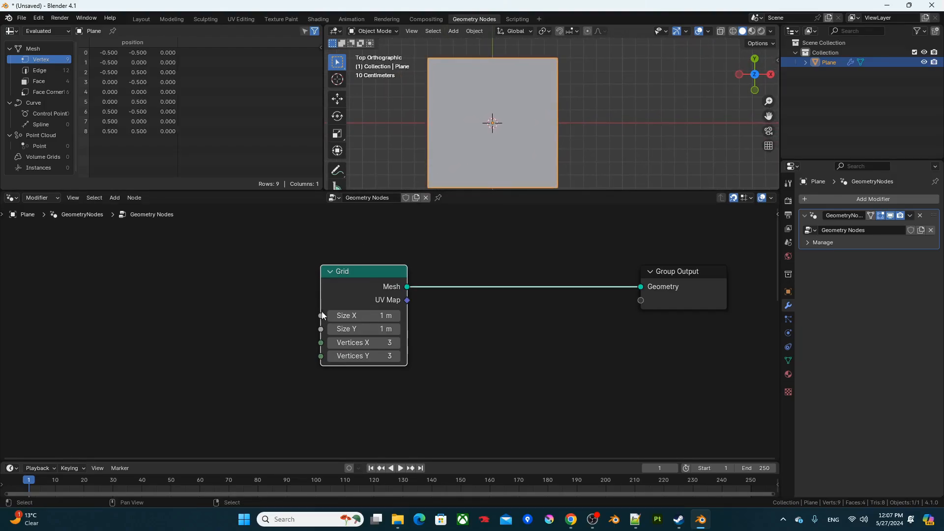
# Add a Group Input node and expose the grid's Size X and Size Y through it as modifier inputs
pyautogui.moveTo(322, 316); pyautogui.dragTo(185, 311)
pyautogui.click(241, 265)
pyautogui.press('F3')
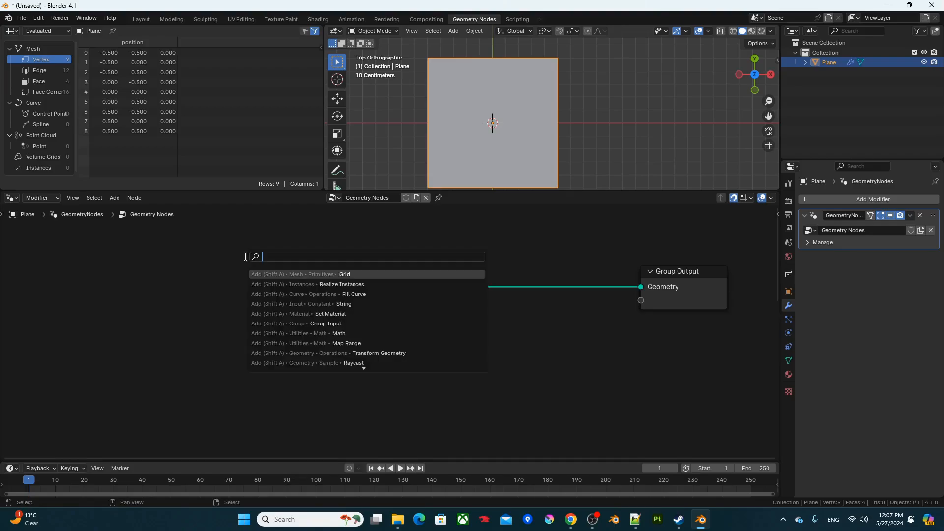
pyautogui.write('gr in')
pyautogui.press('Return')
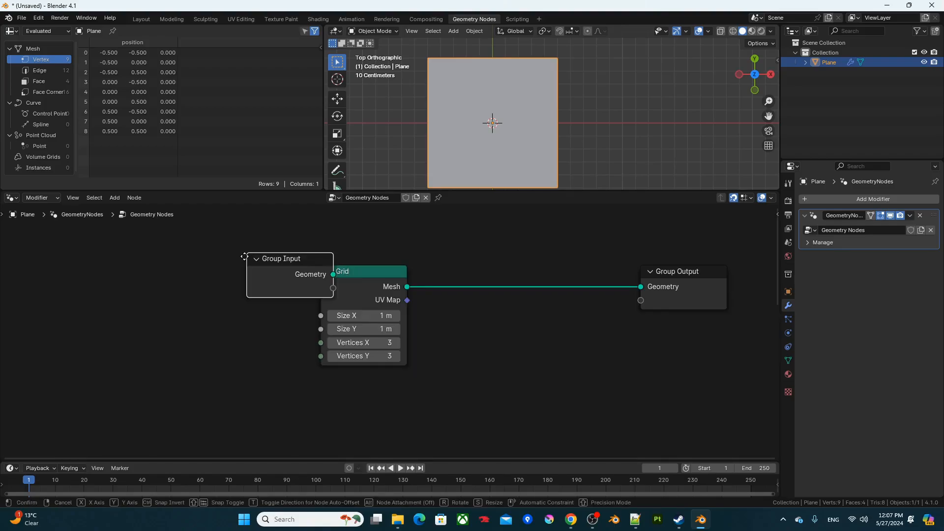
pyautogui.click(170, 268)
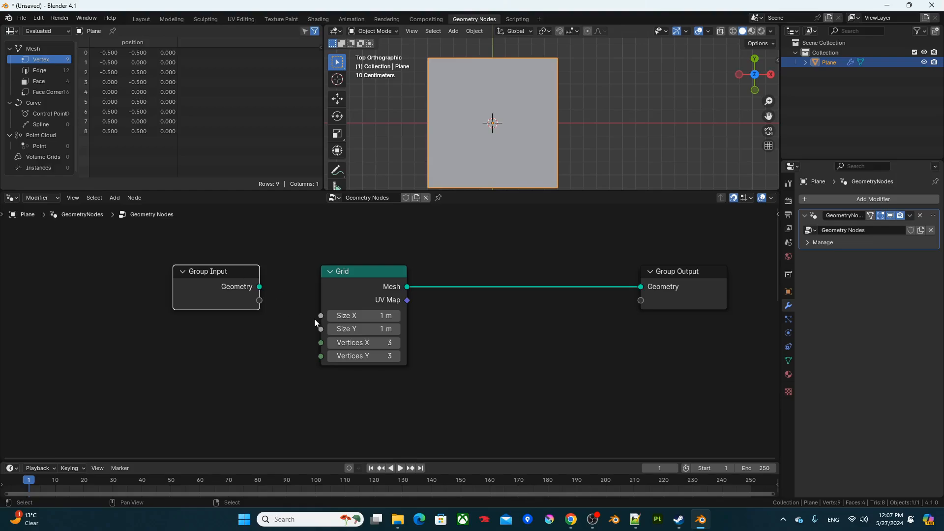
pyautogui.moveTo(320, 315); pyautogui.dragTo(257, 313)
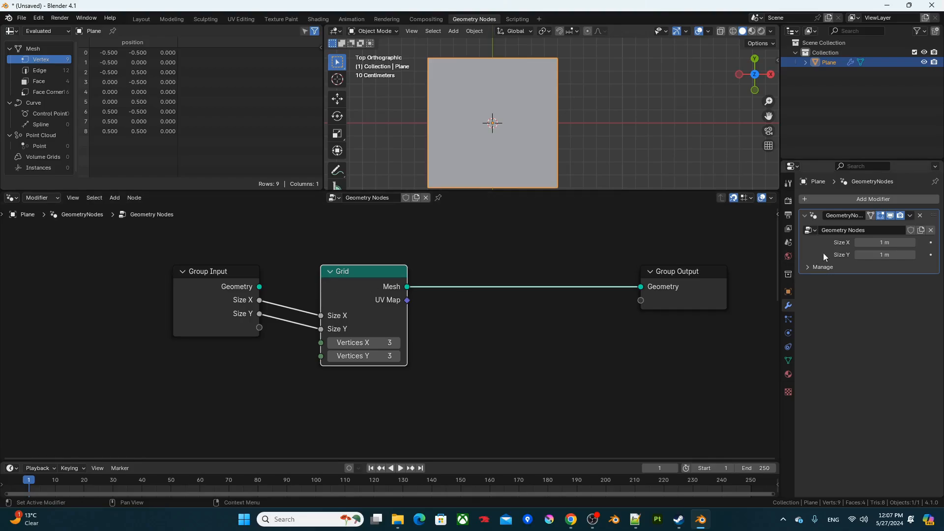
# Set the Size X input of the plane's Geometry Nodes modifier to 3 m
pyautogui.click(871, 239)
pyautogui.write('3')
pyautogui.press('Return')
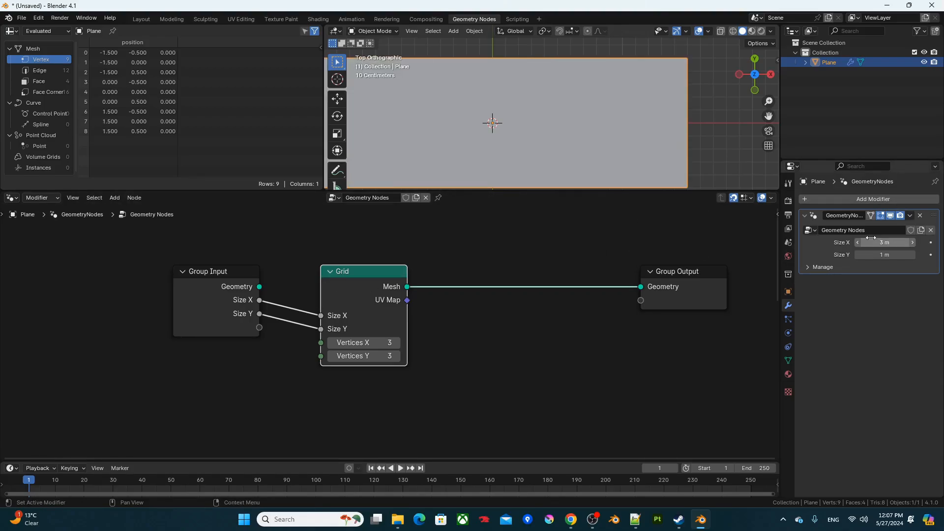
pyautogui.keyDown('shift'); pyautogui.moveTo(550, 127); pyautogui.dragTo(580, 129, button='middle'); pyautogui.keyUp('shift')
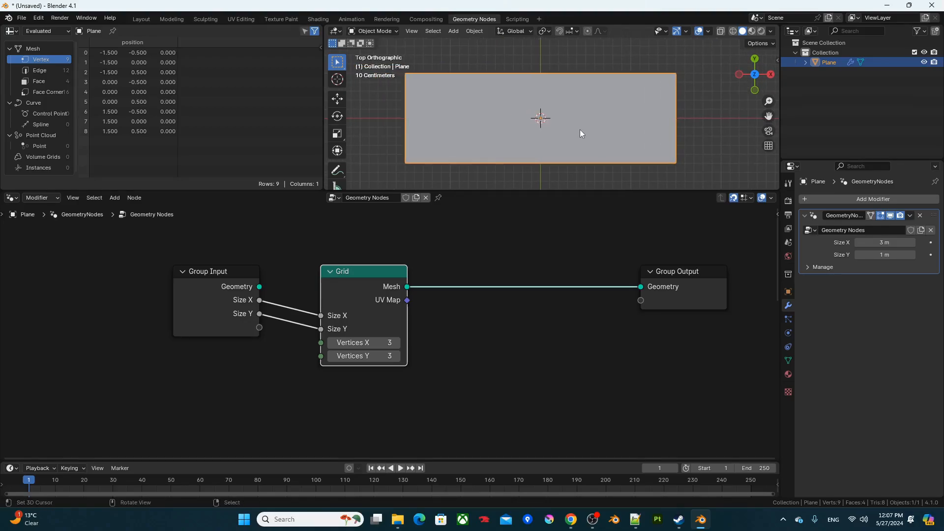
# Move the Grid node horizontally closer to the Group Output to free space beside the Group Input
pyautogui.moveTo(363, 274); pyautogui.dragTo(512, 274)
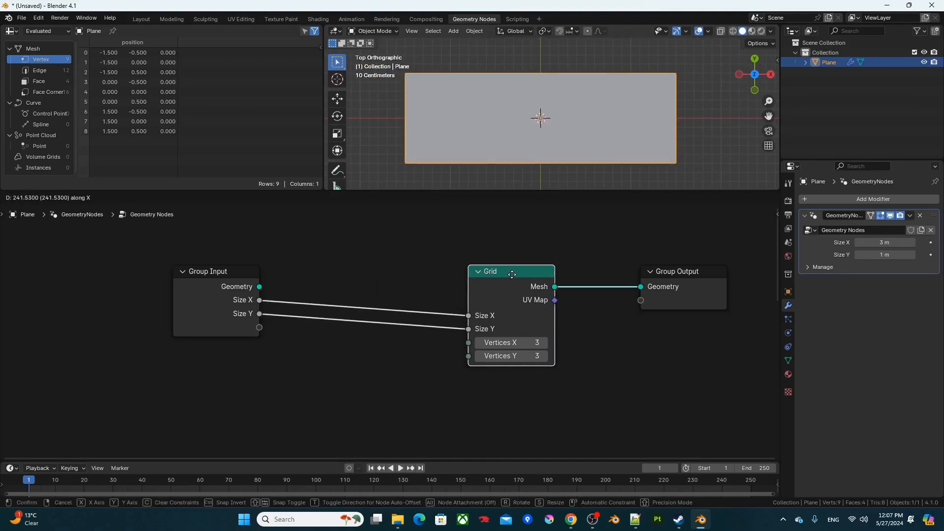
pyautogui.click(381, 345)
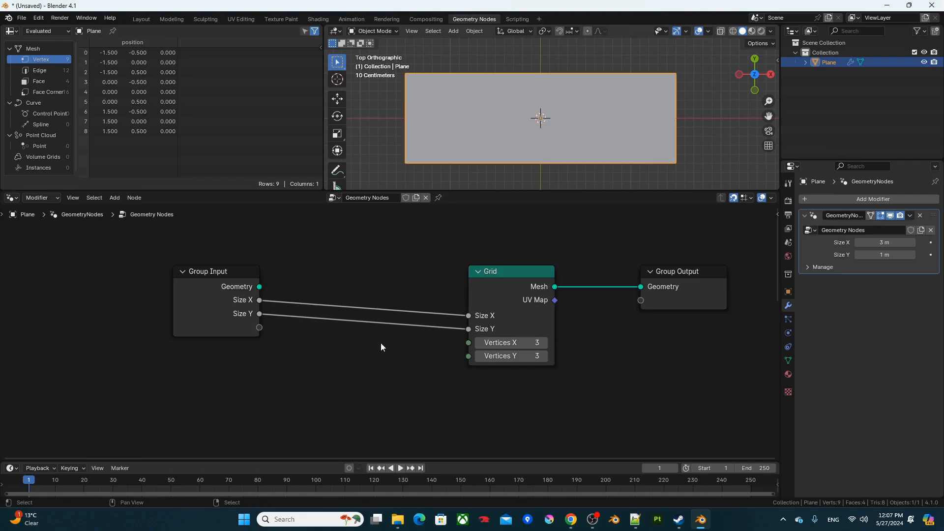
pyautogui.press('F3')
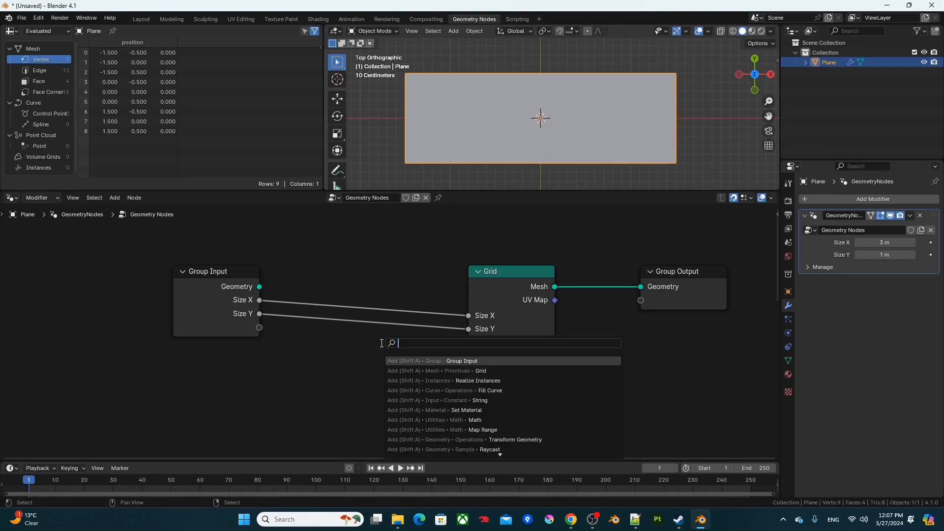
pyautogui.write('va')
pyautogui.press('BackSpace')
pyautogui.press('Escape')
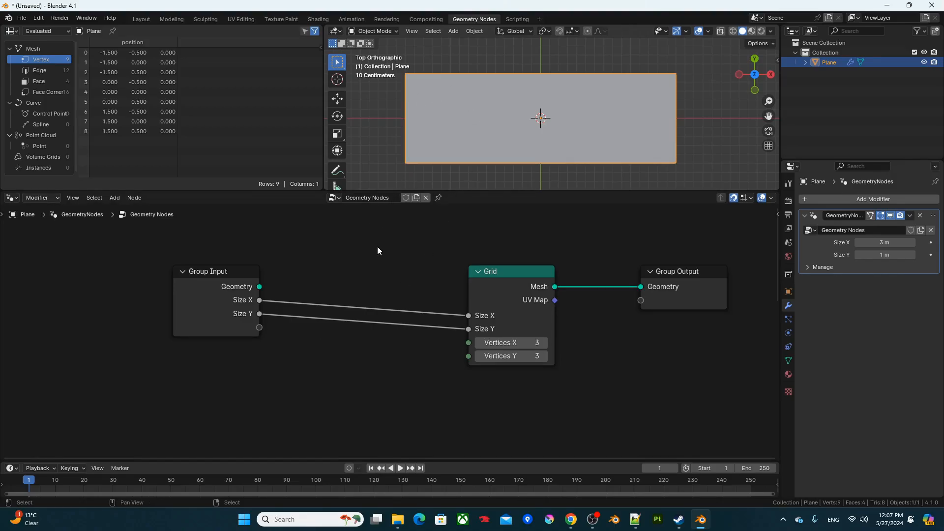
# Add a float input named Bulb Radius below Size Y in the node group's interface
pyautogui.press('n')
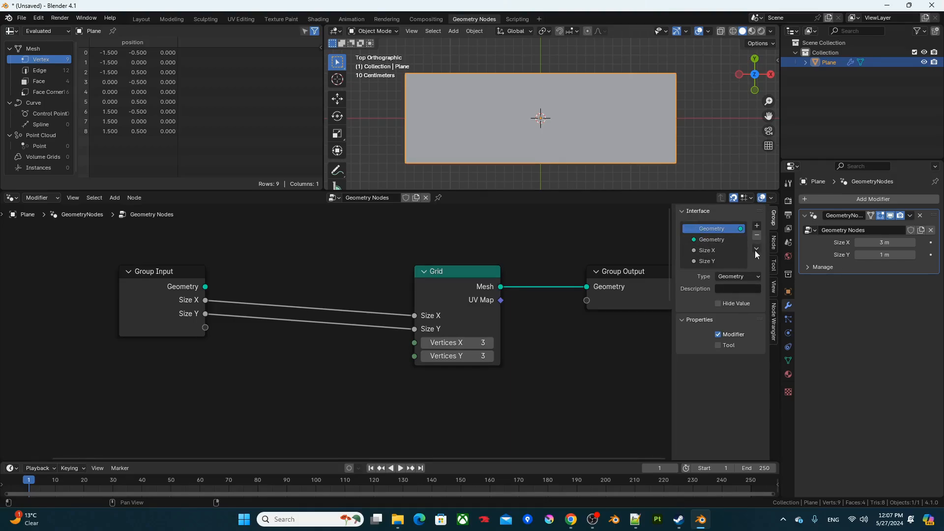
pyautogui.click(717, 261)
pyautogui.click(757, 225)
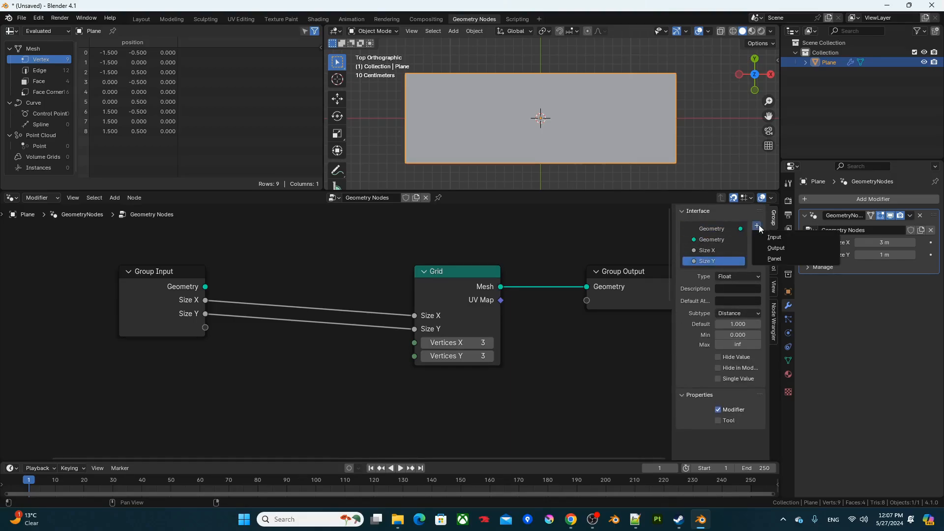
pyautogui.click(775, 236)
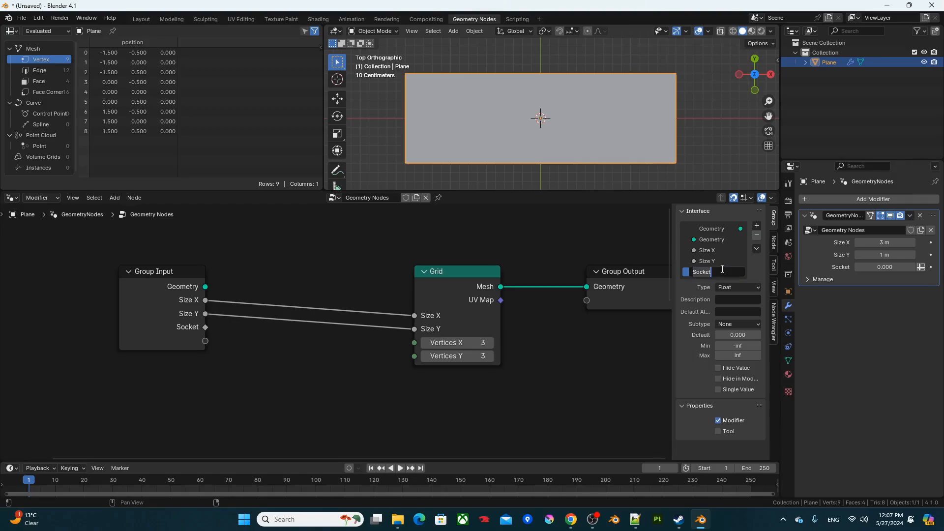
pyautogui.write('Bulb Radius')
pyautogui.press('Return')
# Set the modifier's Bulb Radius input to 0.005
pyautogui.click(884, 267)
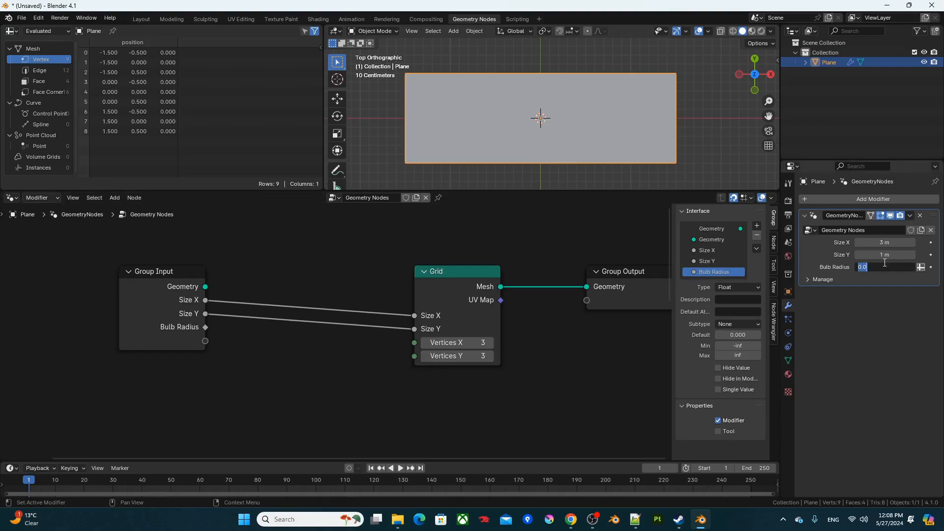
pyautogui.write('.005')
pyautogui.press('Return')
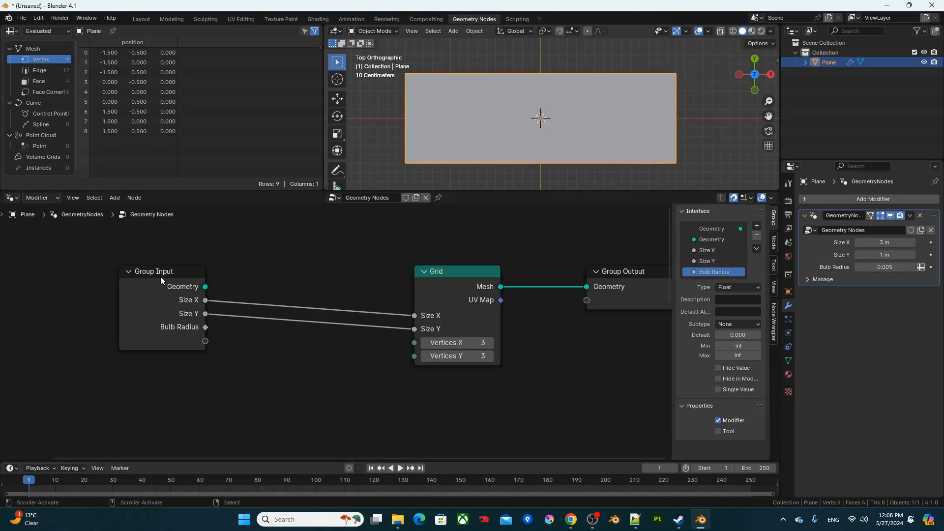
# Feed Bulb Radius from the Group Input into a new Math node set to Multiply with a value of 2
pyautogui.moveTo(161, 277); pyautogui.dragTo(135, 276)
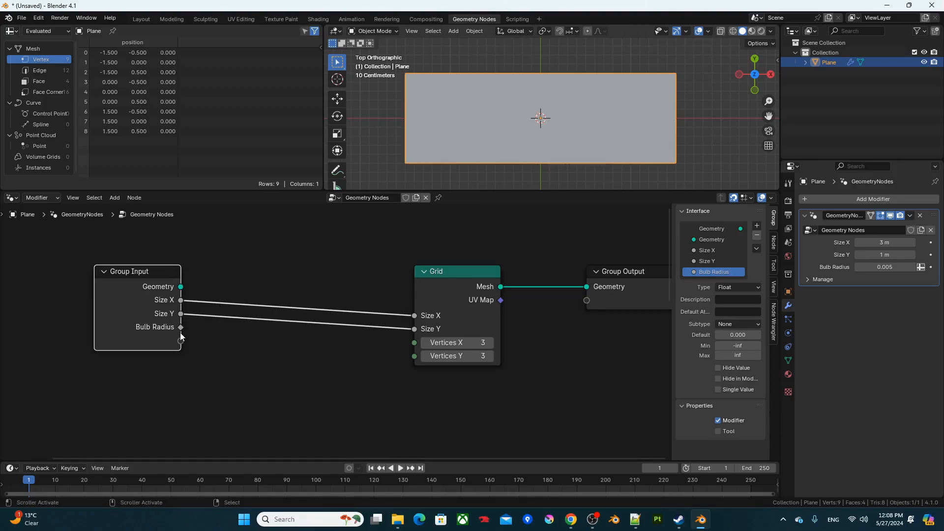
pyautogui.moveTo(181, 326); pyautogui.dragTo(207, 348)
pyautogui.press('Return')
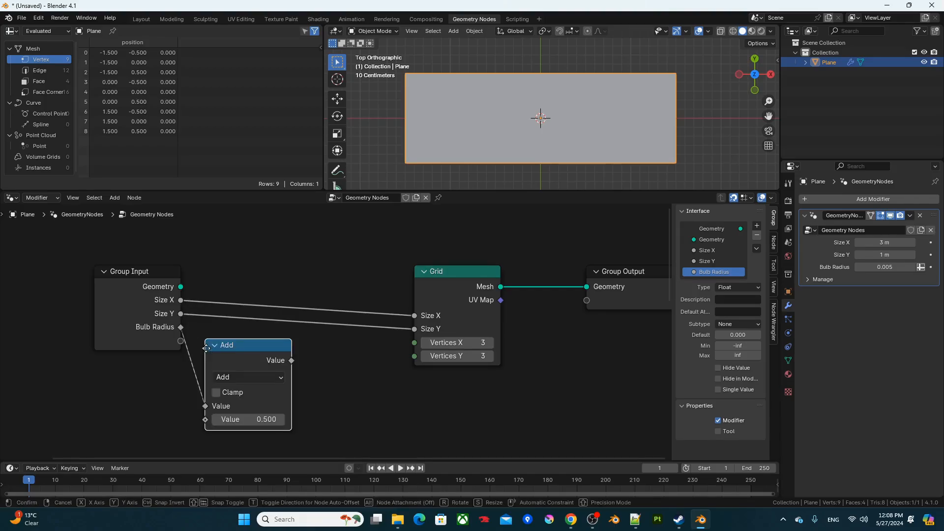
pyautogui.click(194, 337)
pyautogui.click(229, 364)
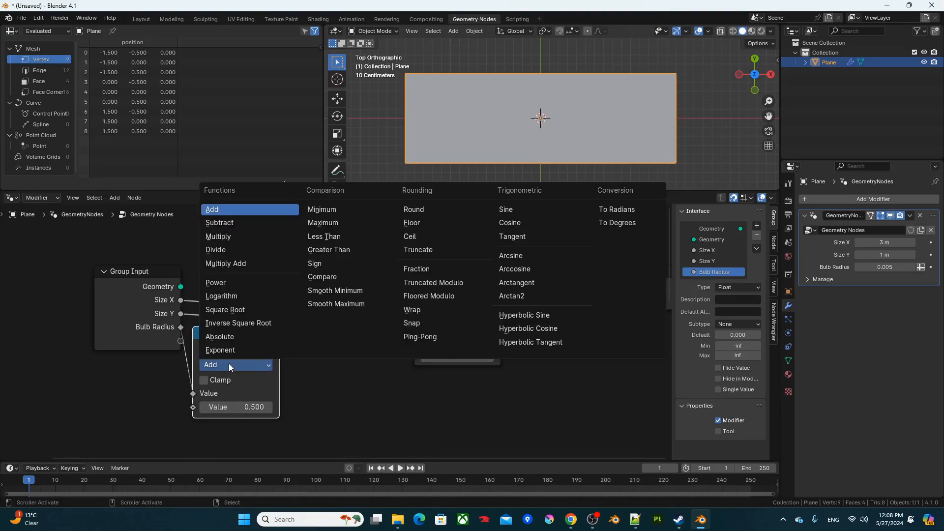
pyautogui.press('m')
pyautogui.click(232, 404)
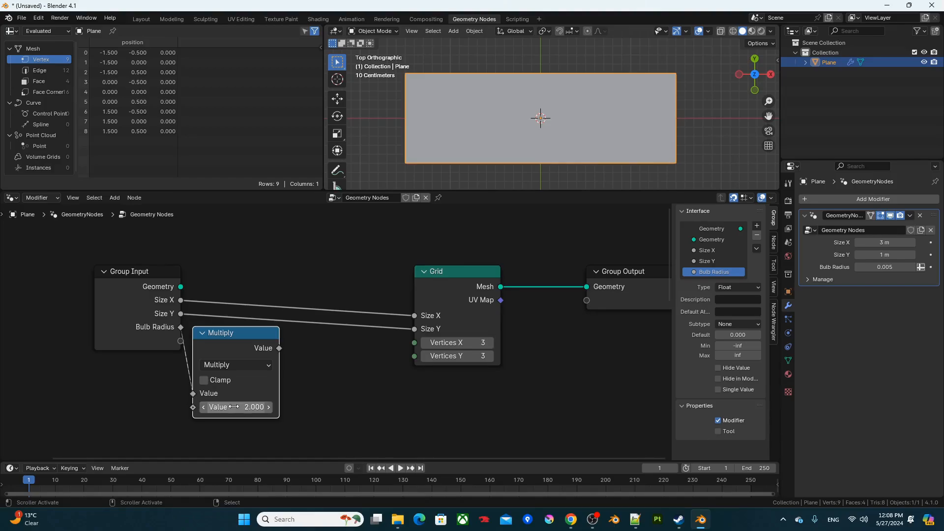
pyautogui.press('Return')
# Shift the Group Input and Multiply nodes away from the Grid and add a Divide node dividing Size X by the Multiply result
pyautogui.moveTo(125, 249); pyautogui.dragTo(200, 379)
pyautogui.moveTo(107, 301); pyautogui.dragTo(264, 362)
pyautogui.write('div')
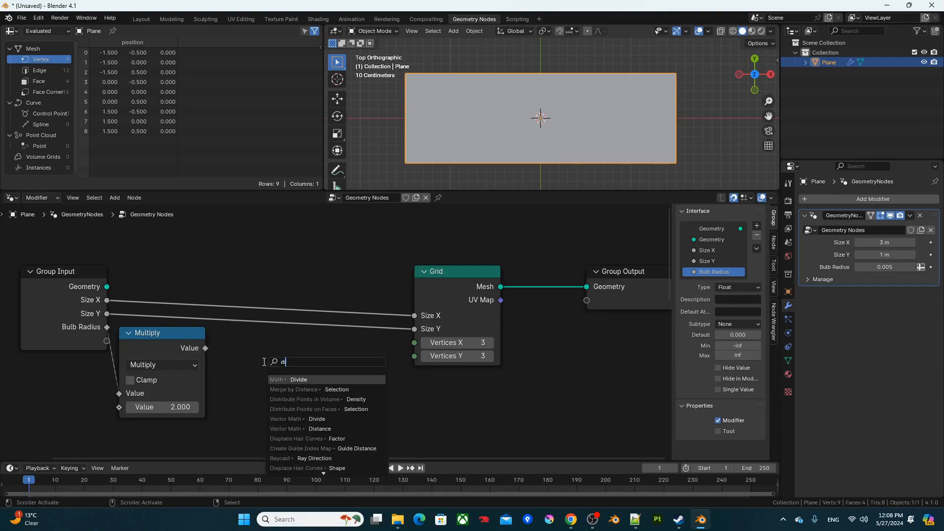
pyautogui.press('Return')
pyautogui.moveTo(206, 349); pyautogui.dragTo(217, 407)
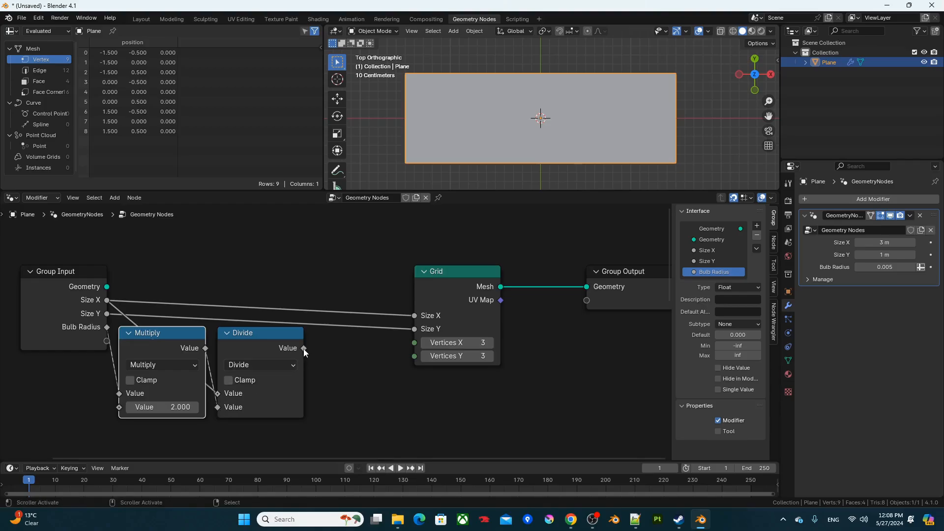
# Add 1 to the Divide result with an Add math node and connect its output to the grid's Vertices X
pyautogui.moveTo(304, 348); pyautogui.dragTo(334, 374)
pyautogui.write('add')
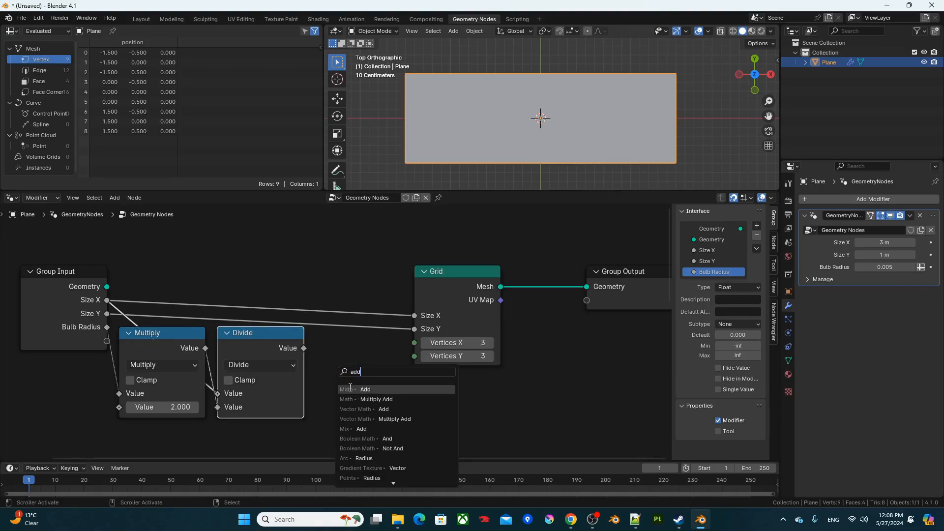
pyautogui.click(357, 389)
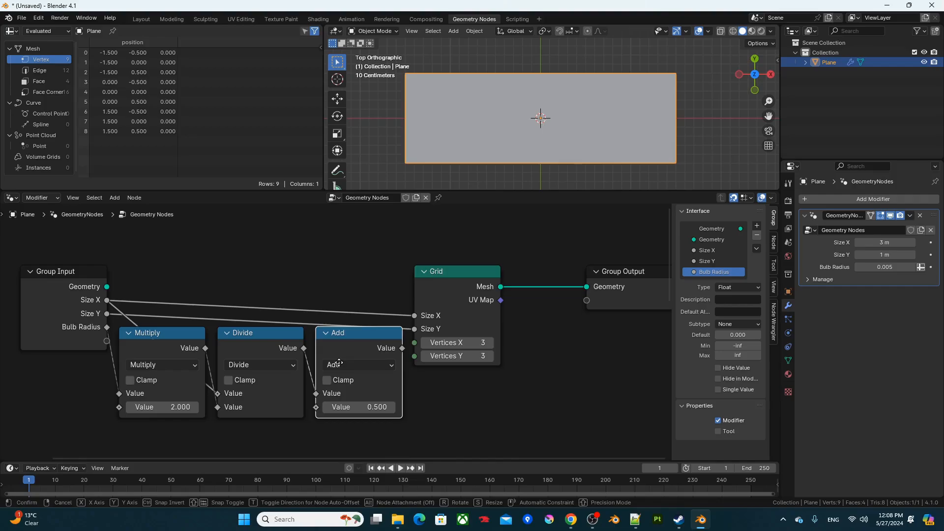
pyautogui.click(346, 364)
pyautogui.click(356, 407)
pyautogui.write('1')
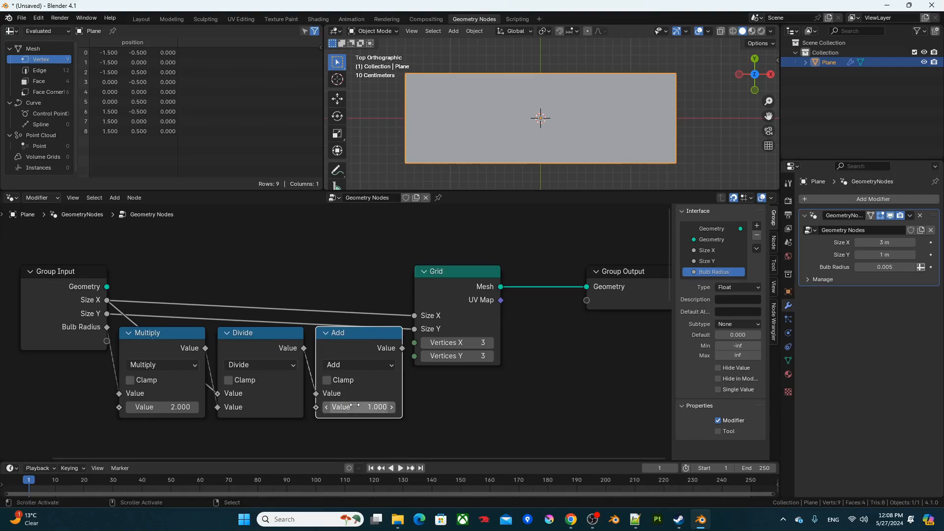
pyautogui.press('Return')
pyautogui.moveTo(474, 284); pyautogui.dragTo(486, 284)
pyautogui.moveTo(403, 348); pyautogui.dragTo(427, 342)
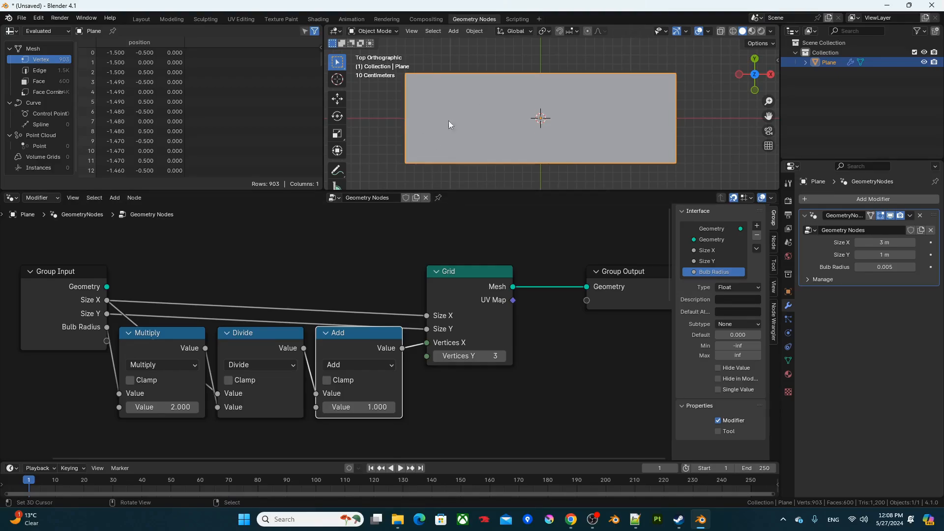
# Duplicate the Divide and Add nodes below the originals, feed Size Y into the copied Divide, and connect the copied Add to Vertices Y
pyautogui.moveTo(130, 335); pyautogui.dragTo(168, 287, button='middle')
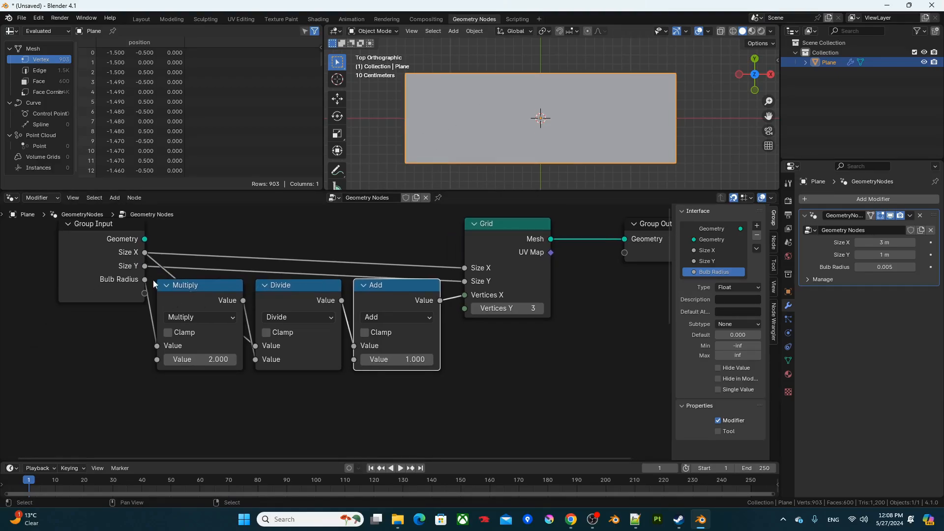
pyautogui.keyDown('shift'); pyautogui.click(269, 300); pyautogui.keyUp('shift')
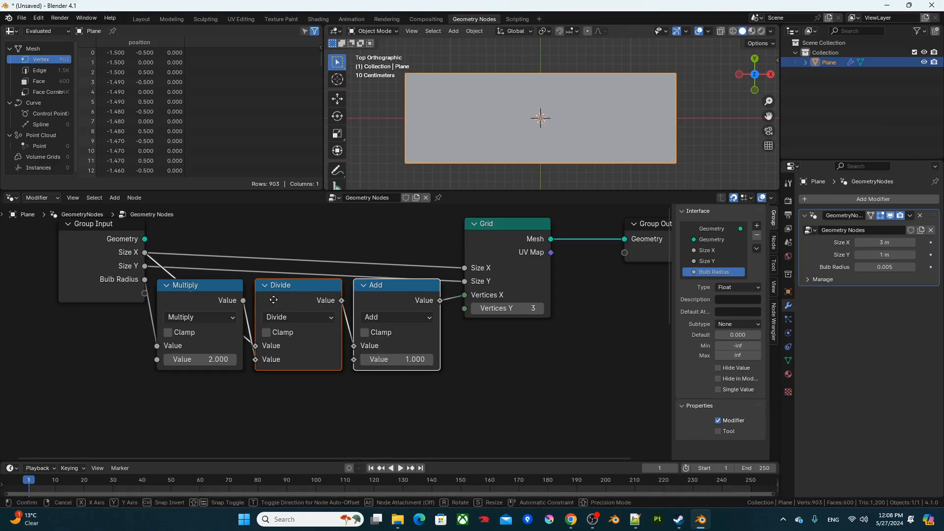
pyautogui.hotkey('shift', 'd')
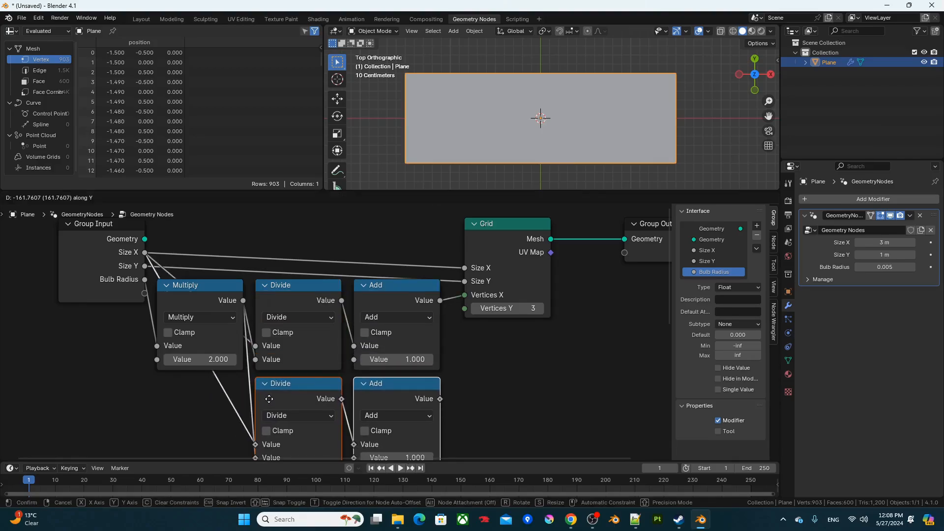
pyautogui.click(270, 399)
pyautogui.moveTo(286, 368); pyautogui.dragTo(324, 337, button='middle')
pyautogui.moveTo(183, 234); pyautogui.dragTo(296, 416)
pyautogui.click(481, 365)
pyautogui.moveTo(506, 301); pyautogui.dragTo(501, 278)
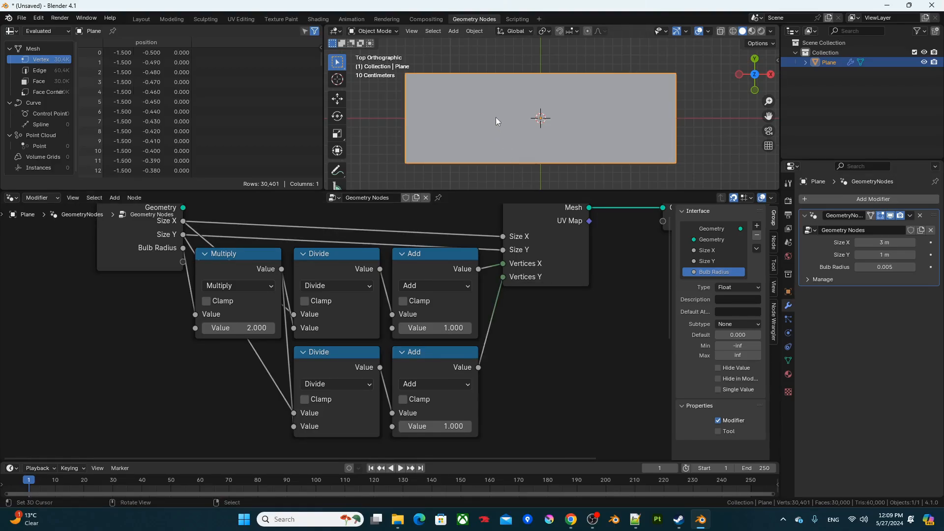
# Examine the grid's subdivisions up close at its corner in wireframe shading, and return to solid shading with the whole panel in view
pyautogui.press('z')
pyautogui.click(461, 114)
pyautogui.scroll(5, 458, 117)
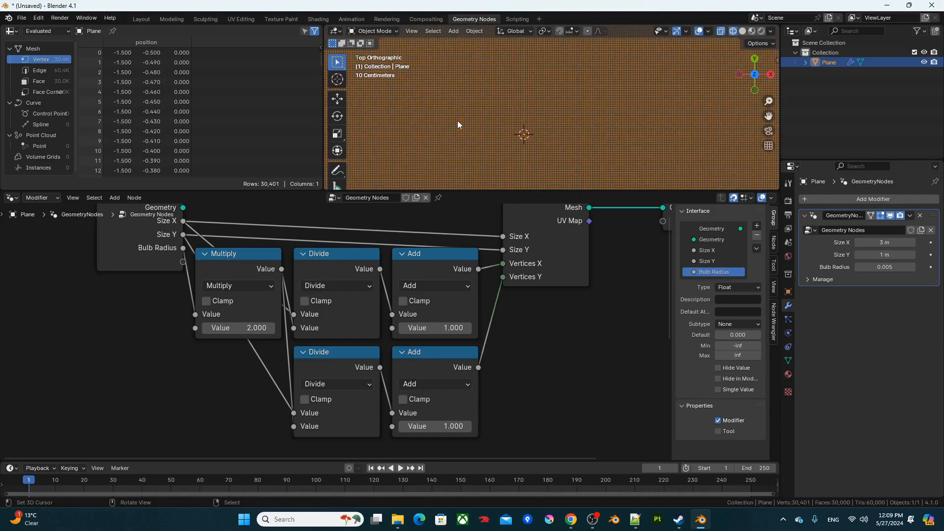
pyautogui.keyDown('shift'); pyautogui.moveTo(460, 114); pyautogui.dragTo(506, 121, button='middle'); pyautogui.keyUp('shift')
pyautogui.scroll(3, 447, 87)
pyautogui.keyDown('shift'); pyautogui.moveTo(447, 86); pyautogui.dragTo(414, 106, button='middle'); pyautogui.keyUp('shift')
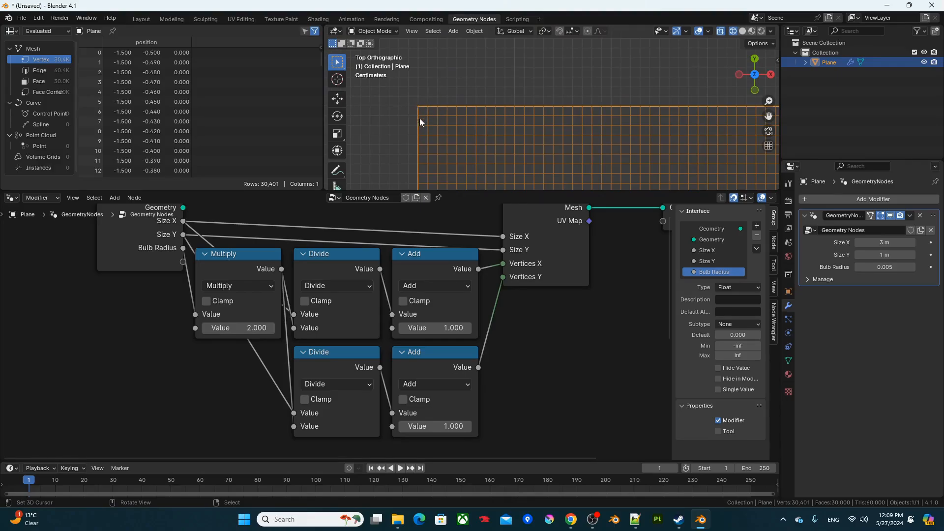
pyautogui.scroll(-4, 492, 123)
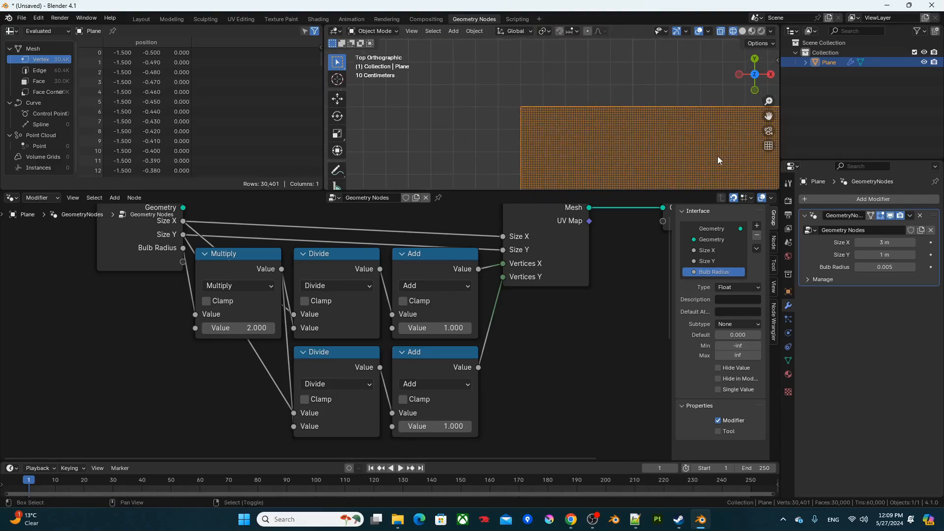
pyautogui.keyDown('shift'); pyautogui.moveTo(718, 156); pyautogui.dragTo(539, 117, button='middle'); pyautogui.keyUp('shift')
pyautogui.scroll(-3, 568, 125)
pyautogui.hotkey('shift', 'z')
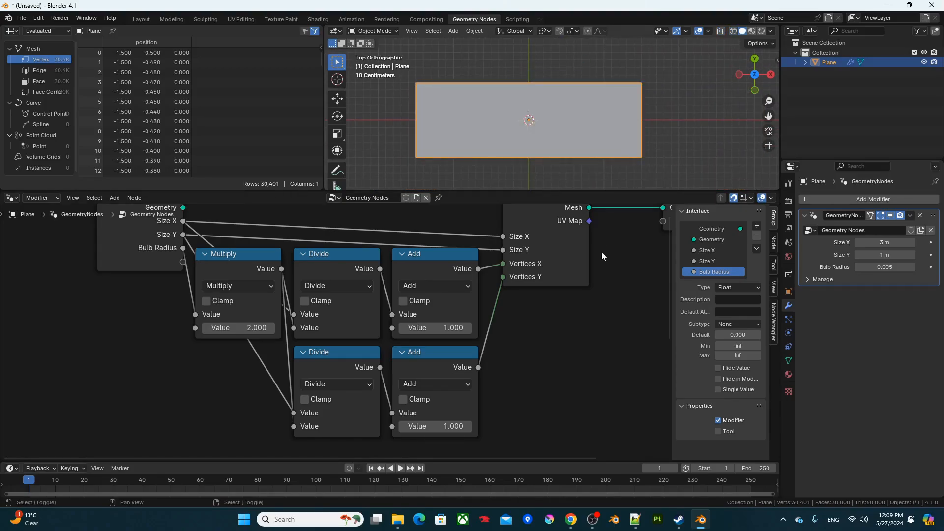
# Move the Group Output farther from the Grid node to make room between them
pyautogui.moveTo(601, 252); pyautogui.dragTo(369, 289, button='middle')
pyautogui.moveTo(490, 299); pyautogui.dragTo(384, 220)
pyautogui.press('g')
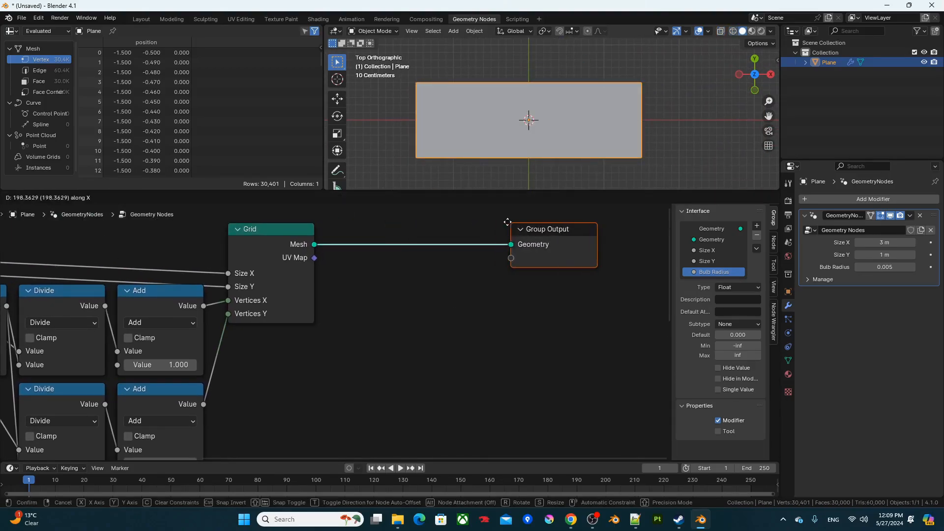
pyautogui.click(544, 222)
# Insert an Instance on Points node between the Grid's Mesh output and the Group Output
pyautogui.scroll(-2, 410, 286)
pyautogui.moveTo(443, 270); pyautogui.dragTo(485, 261, button='middle')
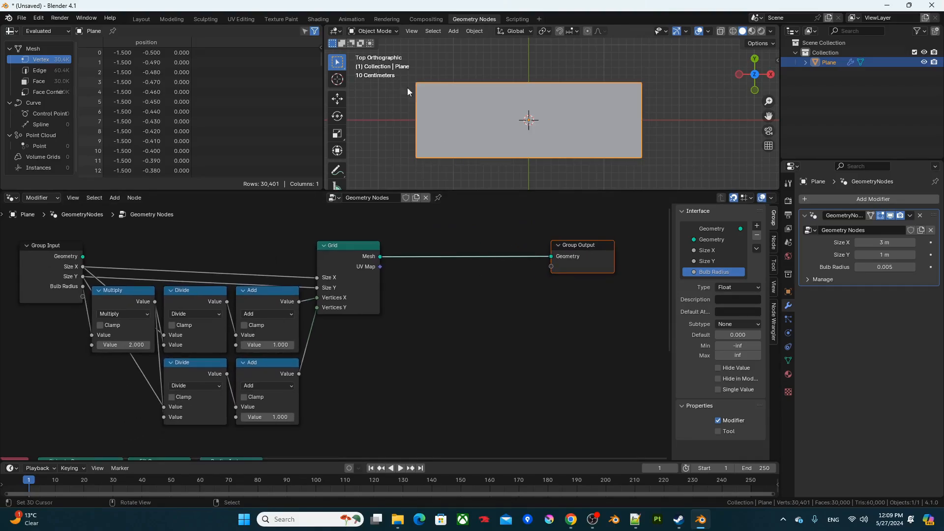
pyautogui.click(476, 318)
pyautogui.press('F3')
pyautogui.write('iop')
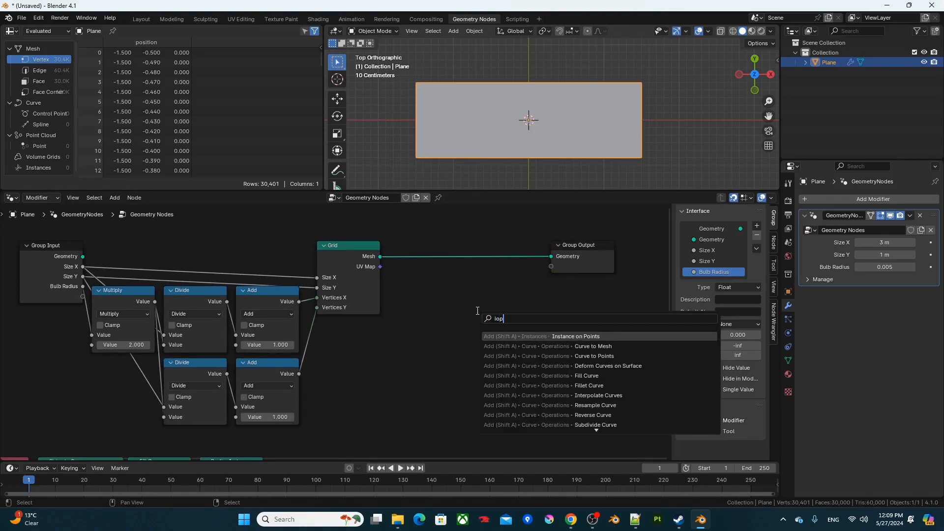
pyautogui.press('Return')
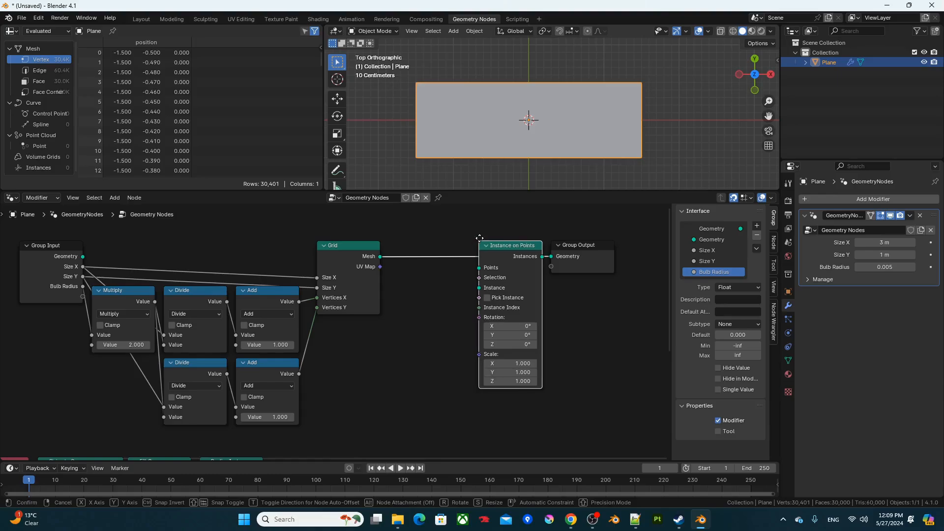
pyautogui.click(480, 242)
# Add a Mesh Circle node that supplies the Instance input of Instance on Points
pyautogui.moveTo(432, 316); pyautogui.dragTo(480, 302, button='middle')
pyautogui.moveTo(527, 273); pyautogui.dragTo(485, 332)
pyautogui.write('me')
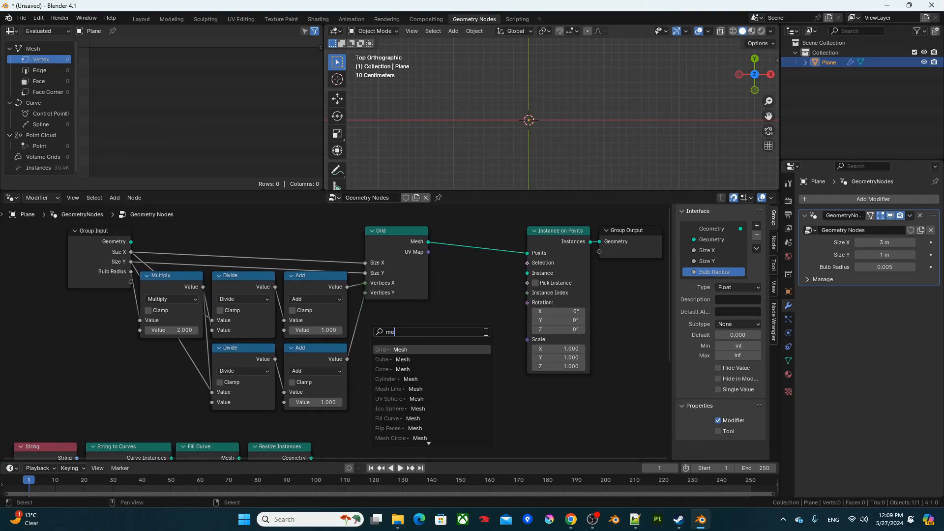
pyautogui.write('sh ci')
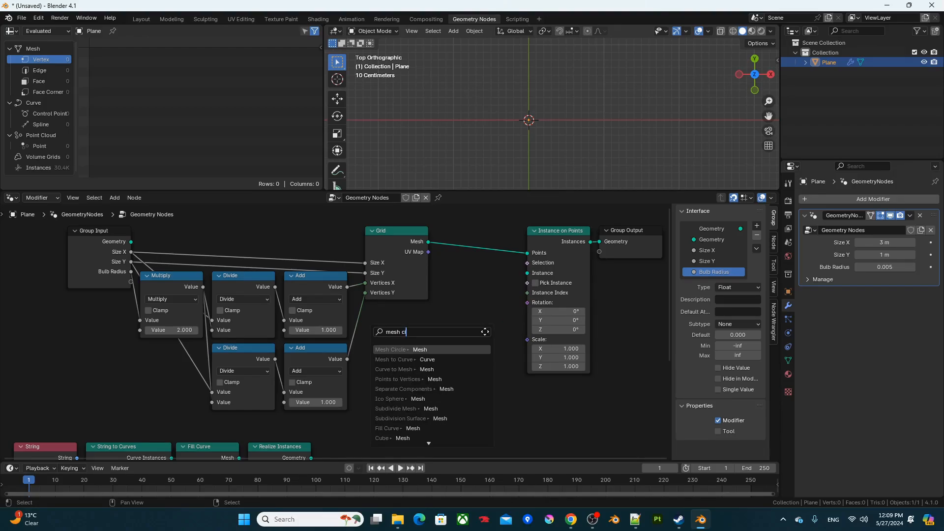
pyautogui.press('Return')
pyautogui.click(468, 307)
# Feed Bulb Radius into the Mesh Circle's Radius, set its fill type to N-Gon, and place the node beneath the Grid node
pyautogui.scroll(2, 440, 329)
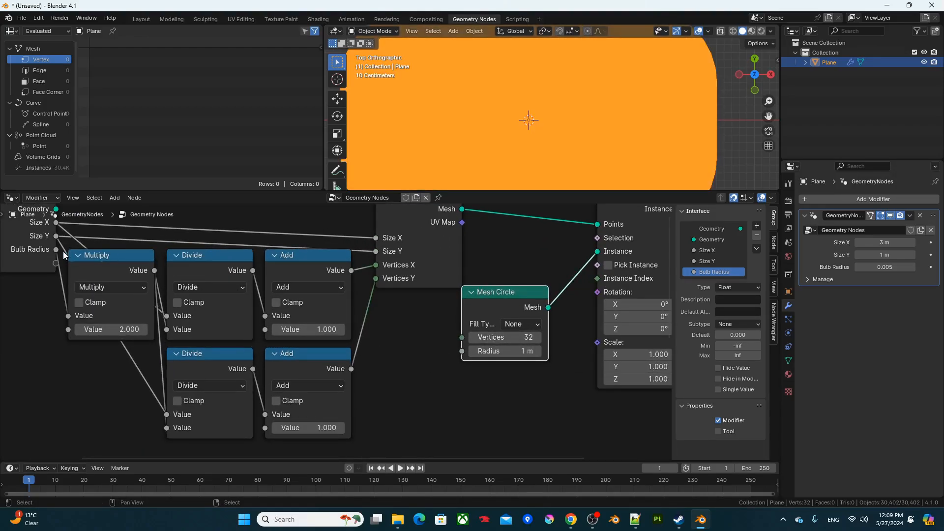
pyautogui.moveTo(56, 249); pyautogui.dragTo(463, 352)
pyautogui.click(524, 326)
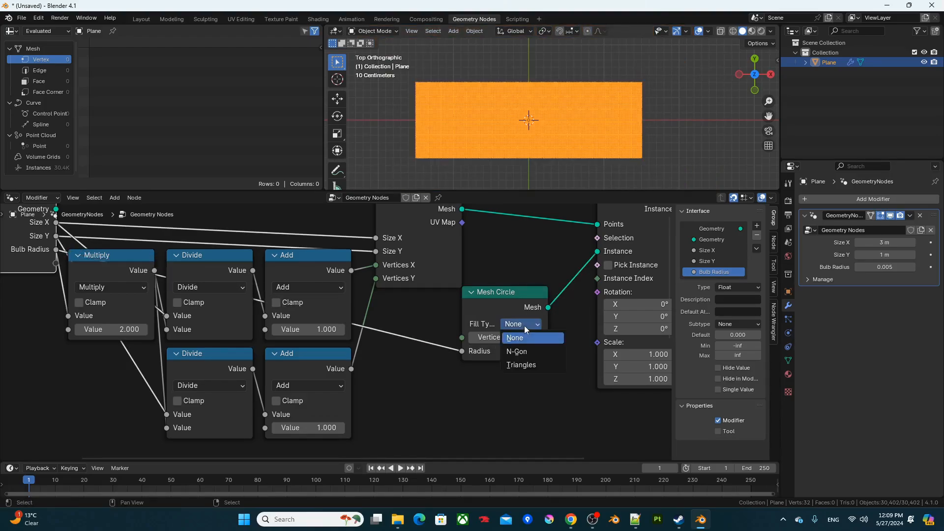
pyautogui.click(530, 353)
pyautogui.moveTo(518, 298); pyautogui.dragTo(432, 310)
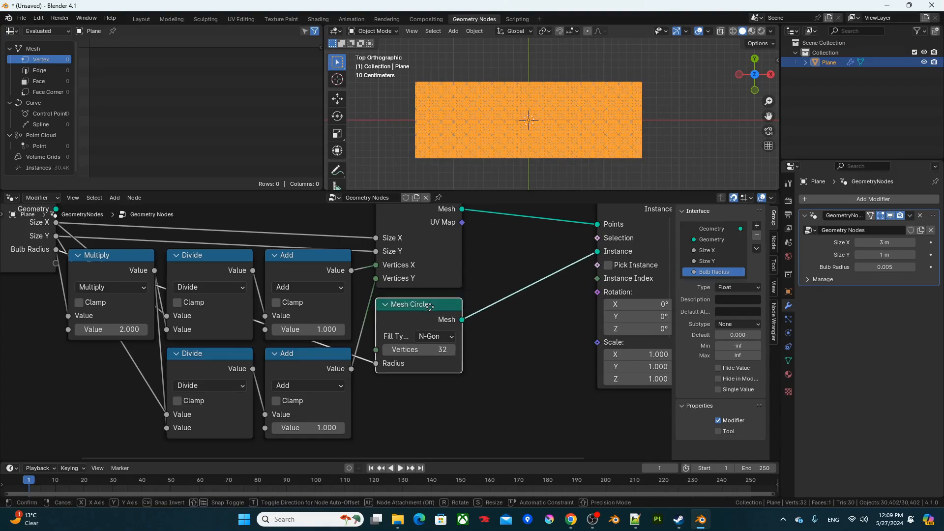
# Deselect the plane and examine the circular bulb instances up close near the panel's corner
pyautogui.scroll(6, 589, 166)
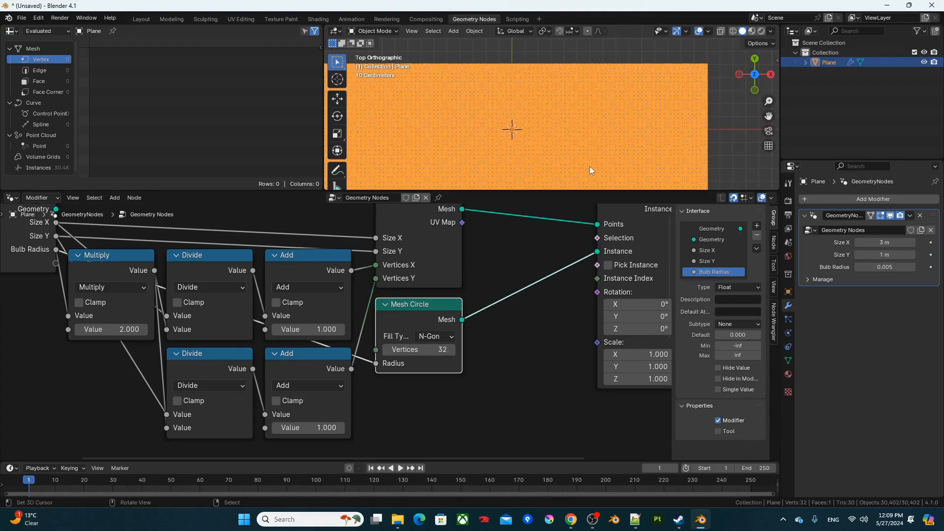
pyautogui.hotkey('alt', 'a')
pyautogui.scroll(-6, 482, 123)
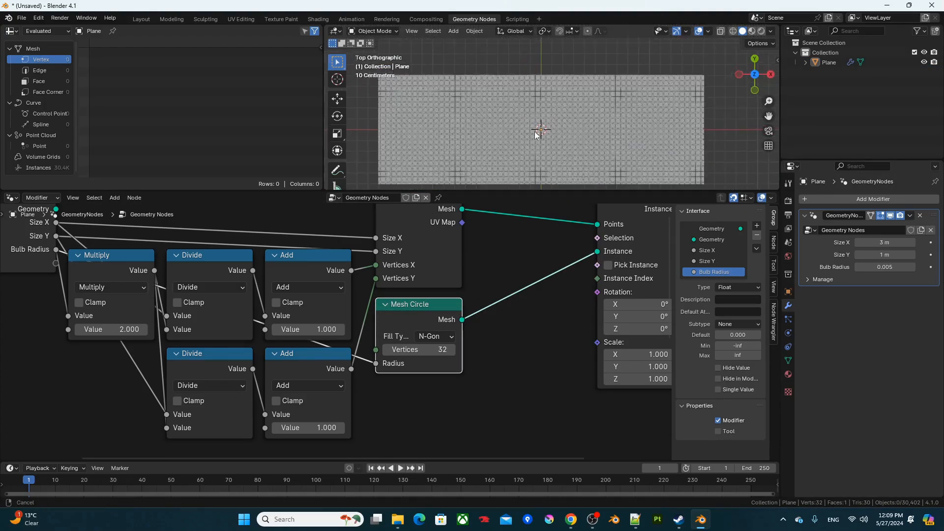
pyautogui.scroll(4, 444, 111)
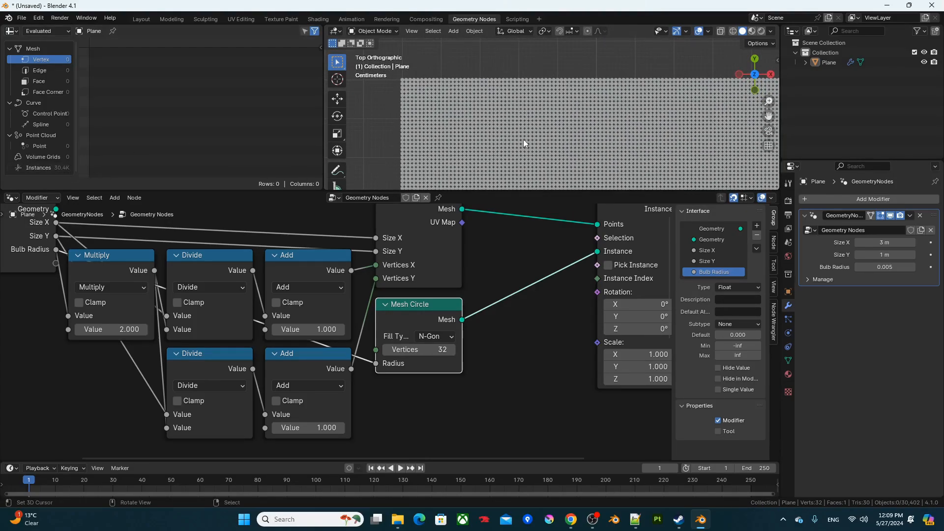
pyautogui.scroll(3, 488, 123)
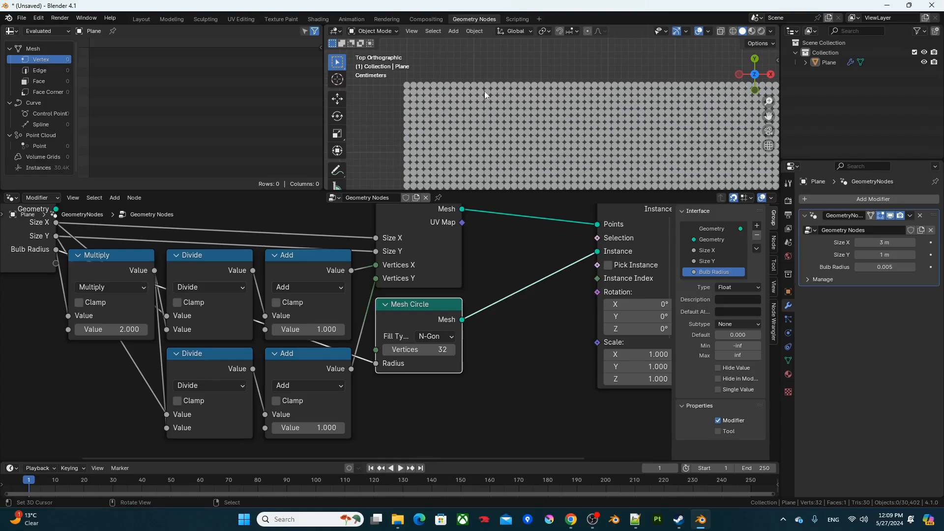
# Move the Instance on Points node close beside the Grid and Mesh Circle nodes
pyautogui.scroll(-3, 532, 340)
pyautogui.keyDown('ctrl'); pyautogui.scroll(-3, 448, 257); pyautogui.keyUp('ctrl')
pyautogui.click(455, 240)
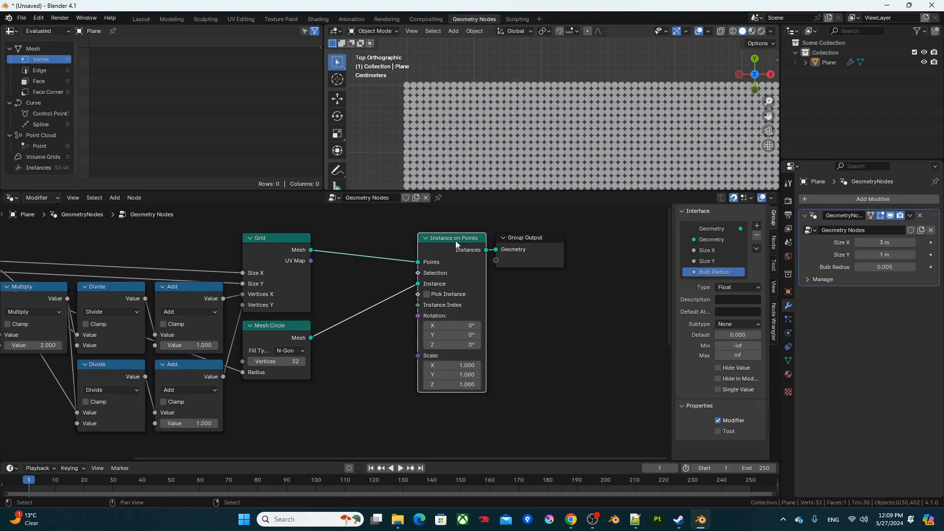
pyautogui.moveTo(455, 240); pyautogui.dragTo(358, 241)
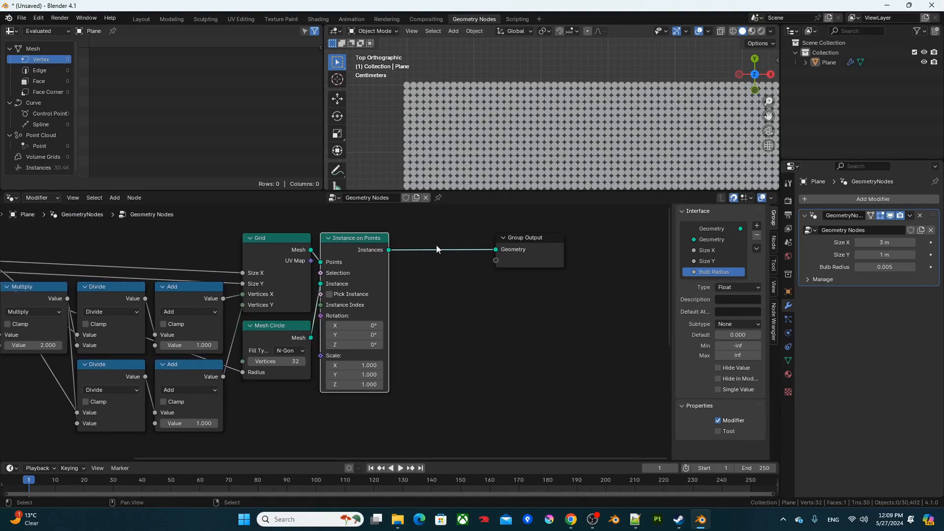
# Outline the whole bulb panel with freehand annotation strokes along its four edges
pyautogui.scroll(-5, 467, 99)
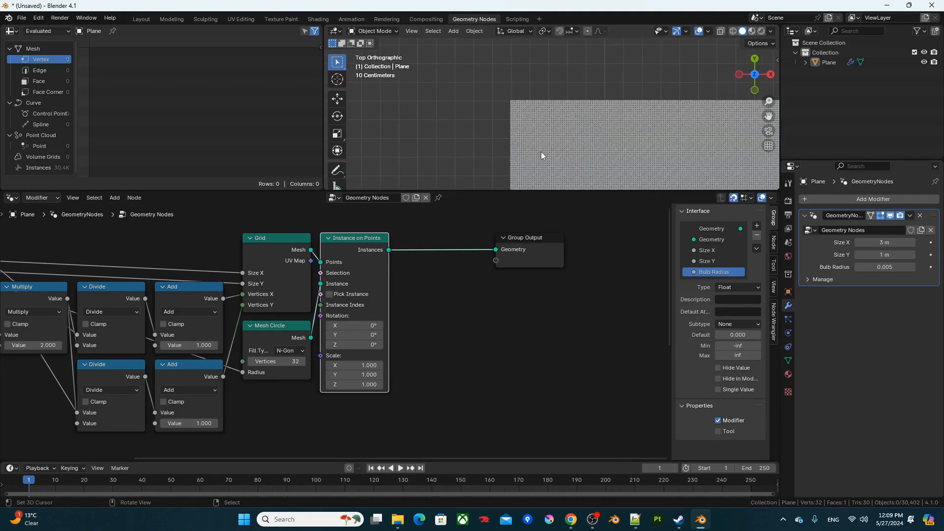
pyautogui.keyDown('shift'); pyautogui.moveTo(541, 152); pyautogui.dragTo(471, 108, button='middle'); pyautogui.keyUp('shift')
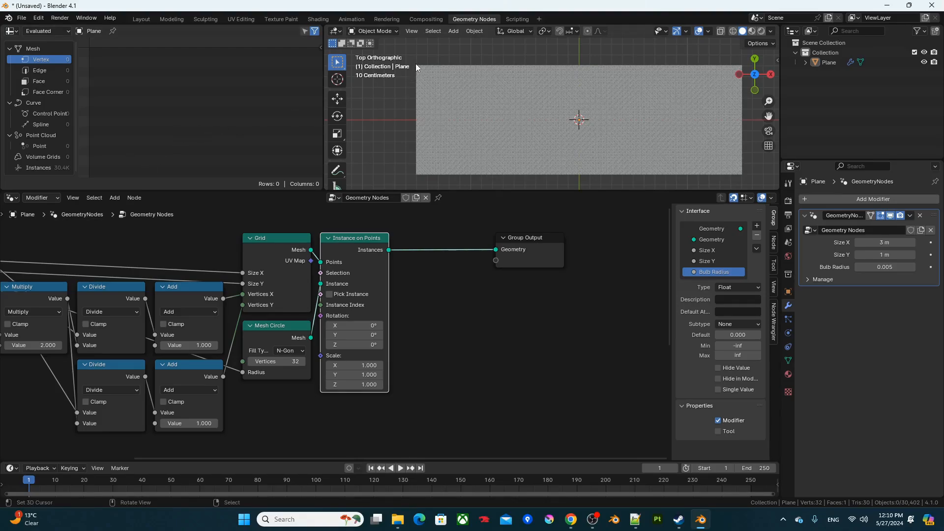
pyautogui.moveTo(414, 64); pyautogui.dragTo(413, 177)
pyautogui.moveTo(429, 64); pyautogui.dragTo(743, 64)
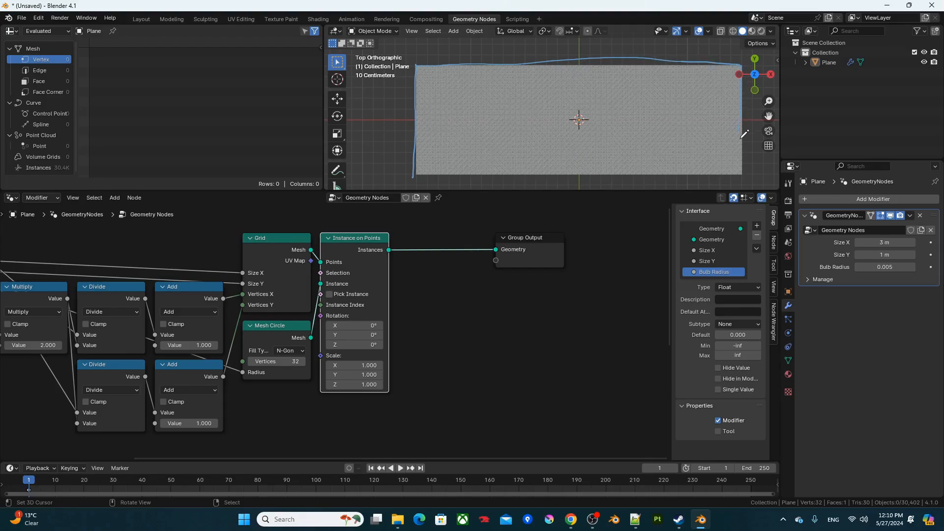
pyautogui.moveTo(741, 137)
pyautogui.mouseDown()
pyautogui.moveTo(723, 173)
pyautogui.moveTo(413, 173)
pyautogui.mouseUp()
pyautogui.scroll(-2, 634, 79)
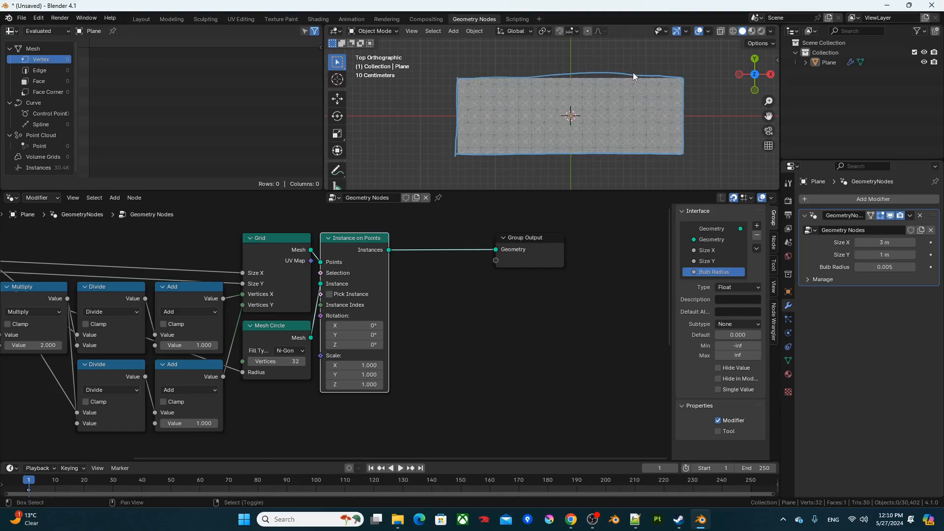
pyautogui.scroll(2, 466, 117)
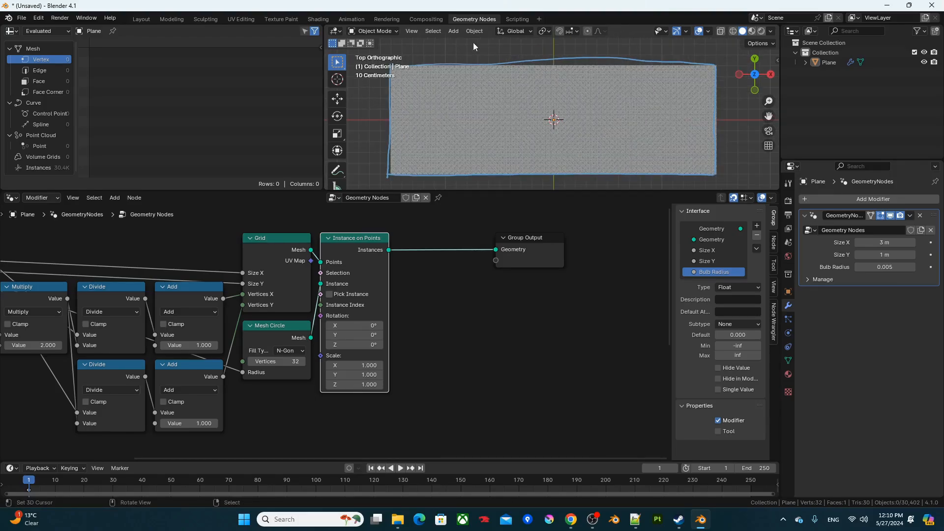
# Cut the link between Instance on Points and the Group Output, and move the Group Output level with the text nodes
pyautogui.click(508, 257)
pyautogui.keyDown('ctrl'); pyautogui.moveTo(465, 231); pyautogui.dragTo(413, 280, button='right'); pyautogui.keyUp('ctrl')
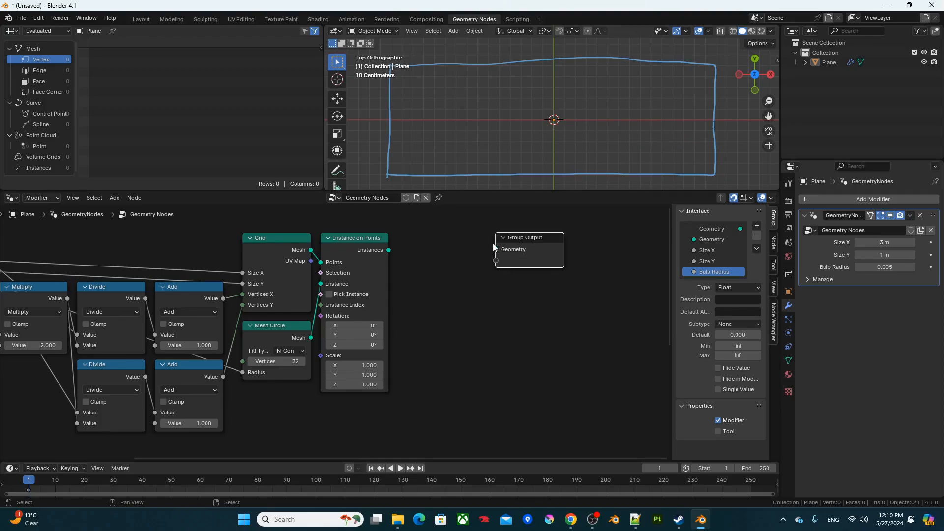
pyautogui.scroll(-2, 490, 306)
pyautogui.press('g')
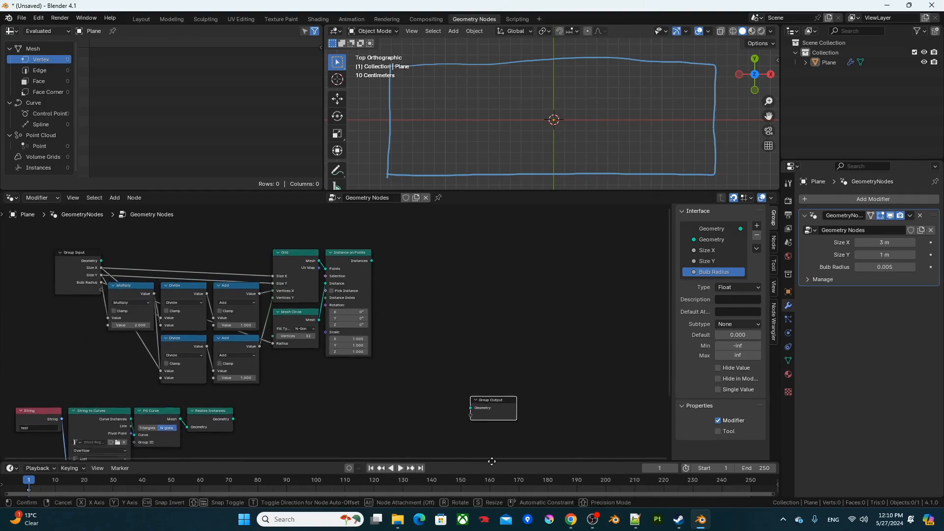
pyautogui.click(494, 420)
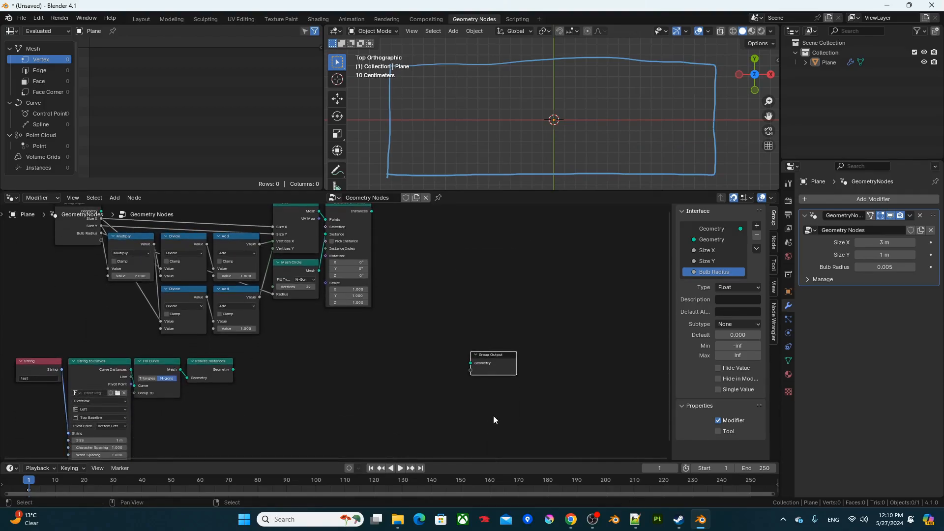
# Connect Realize Instances to the Group Output, and shift the Group Output farther away to make room between them
pyautogui.keyDown('ctrl'); pyautogui.keyDown('shift'); pyautogui.click(214, 373); pyautogui.keyUp('shift'); pyautogui.keyUp('ctrl')
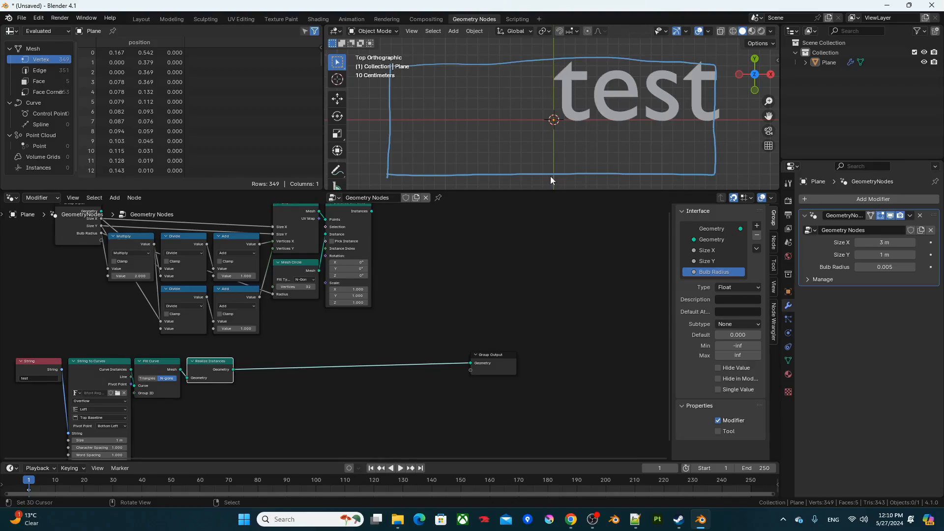
pyautogui.scroll(3, 396, 353)
pyautogui.moveTo(403, 309); pyautogui.dragTo(407, 256, button='middle')
pyautogui.moveTo(539, 318); pyautogui.dragTo(575, 334)
pyautogui.moveTo(345, 348); pyautogui.dragTo(458, 341, button='middle')
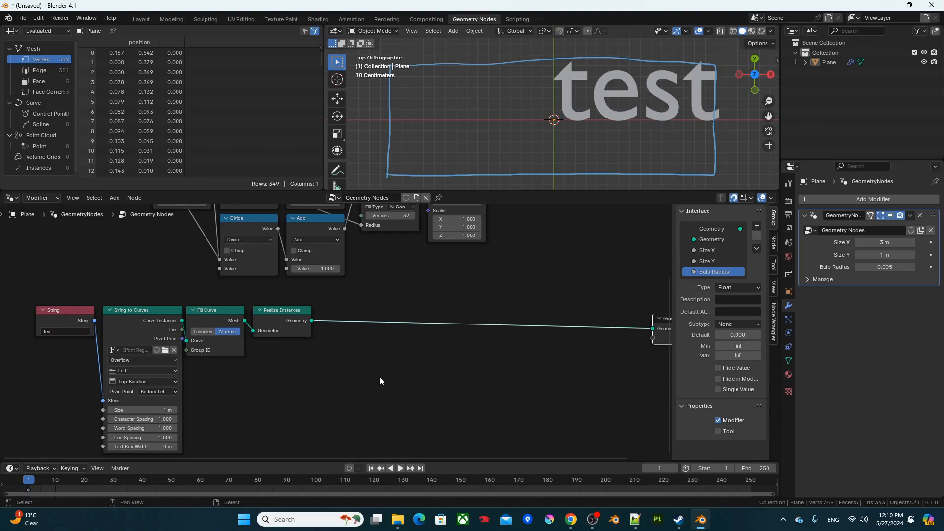
# Add a Bounding Box node fed by the Realize Instances geometry and place it just below that node
pyautogui.scroll(2, 309, 372)
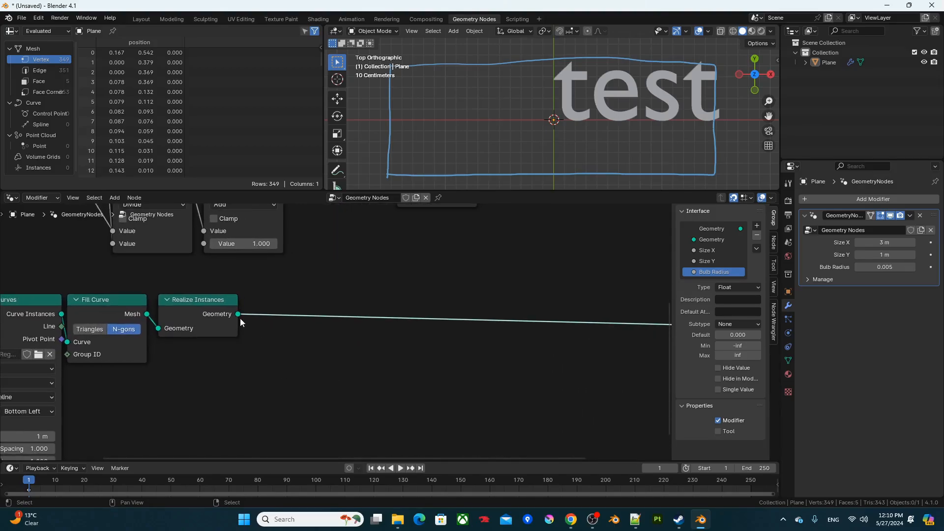
pyautogui.moveTo(239, 316); pyautogui.dragTo(263, 355)
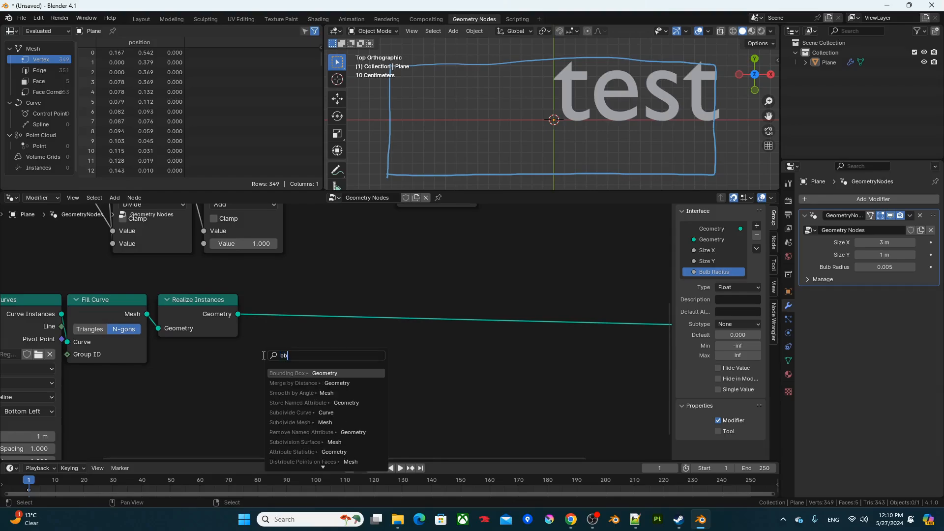
pyautogui.press('Return')
pyautogui.click(246, 355)
pyautogui.moveTo(404, 385); pyautogui.dragTo(320, 337, button='middle')
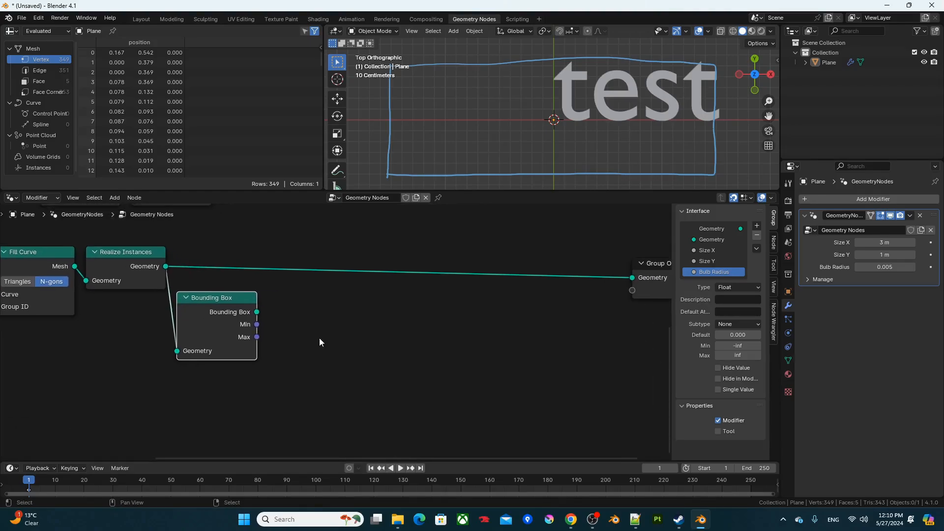
# Add a Vector Math Add node that sums the Bounding Box's Max and Min outputs
pyautogui.moveTo(255, 336); pyautogui.dragTo(289, 316)
pyautogui.write('vm')
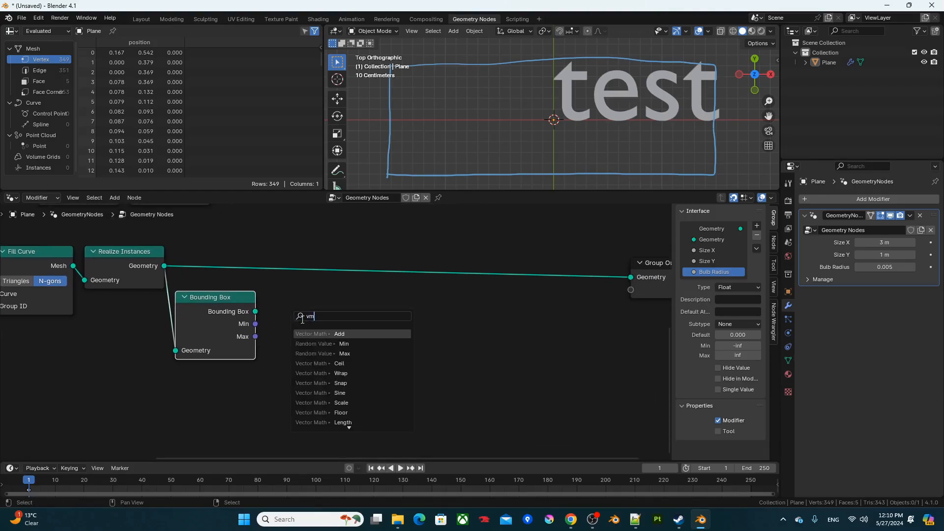
pyautogui.click(308, 333)
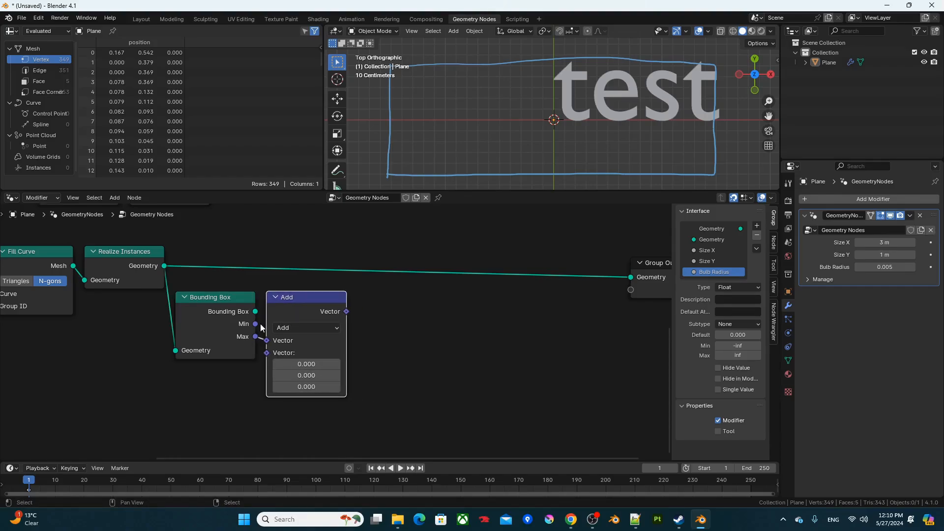
pyautogui.moveTo(260, 323); pyautogui.dragTo(272, 358)
# Add a Vector Math Scale node after the Add node and set its scale to -0.5
pyautogui.moveTo(351, 312); pyautogui.dragTo(300, 319, button='middle')
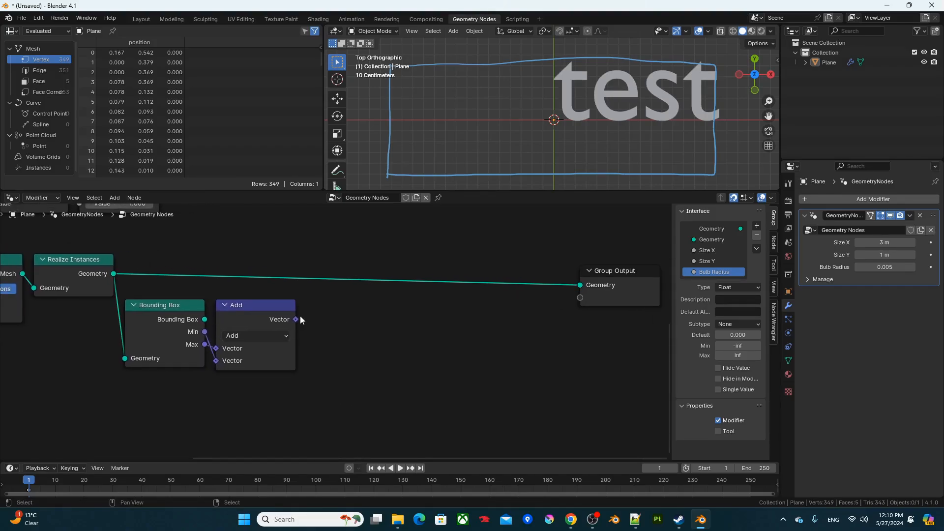
pyautogui.moveTo(297, 319); pyautogui.dragTo(357, 343)
pyautogui.write('sc')
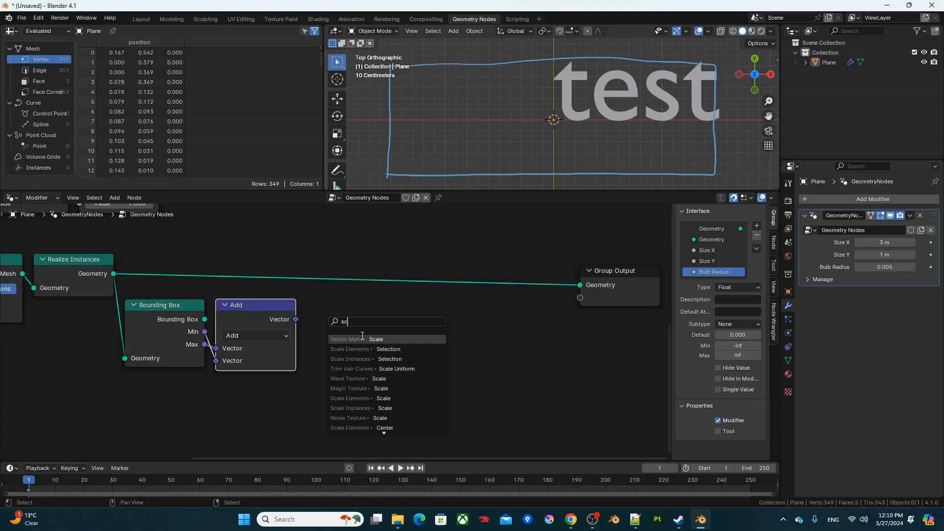
pyautogui.click(363, 337)
pyautogui.click(349, 329)
pyautogui.click(348, 359)
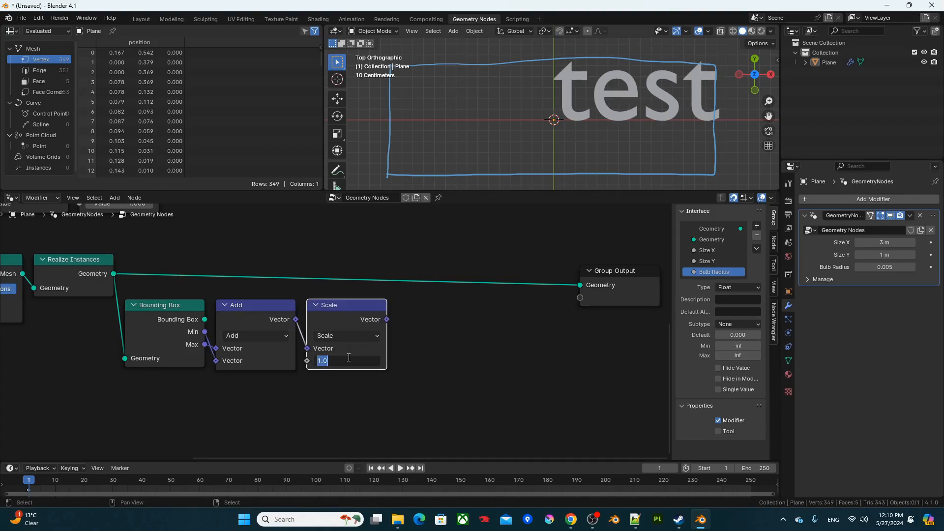
pyautogui.write('-0.5')
pyautogui.press('Return')
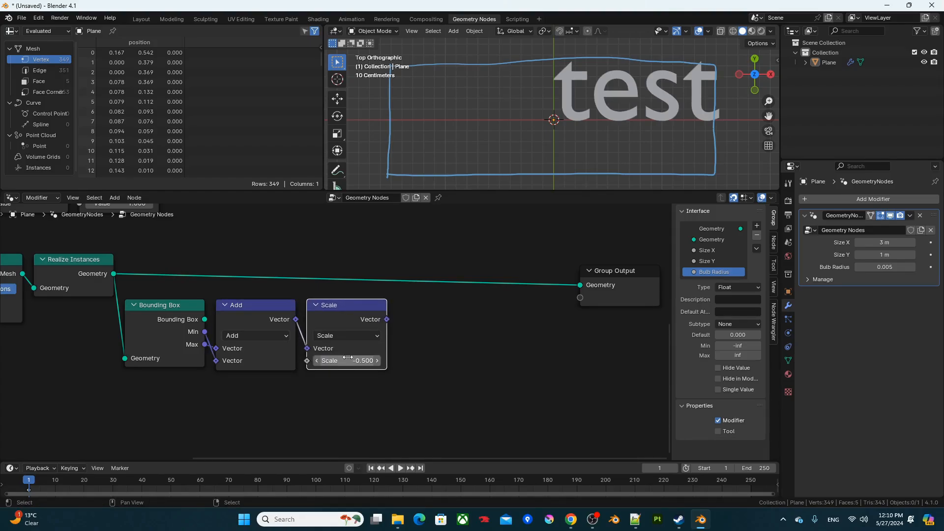
# Insert a Transform Geometry node before the Group Output, translated by the Scale vector, with its unused sockets hidden
pyautogui.click(408, 331)
pyautogui.press('F3')
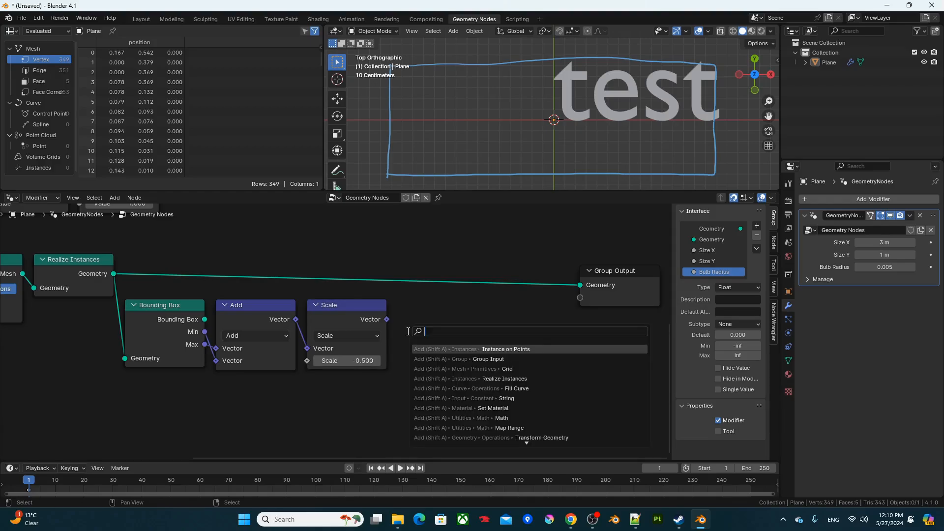
pyautogui.write('transform')
pyautogui.press('Return')
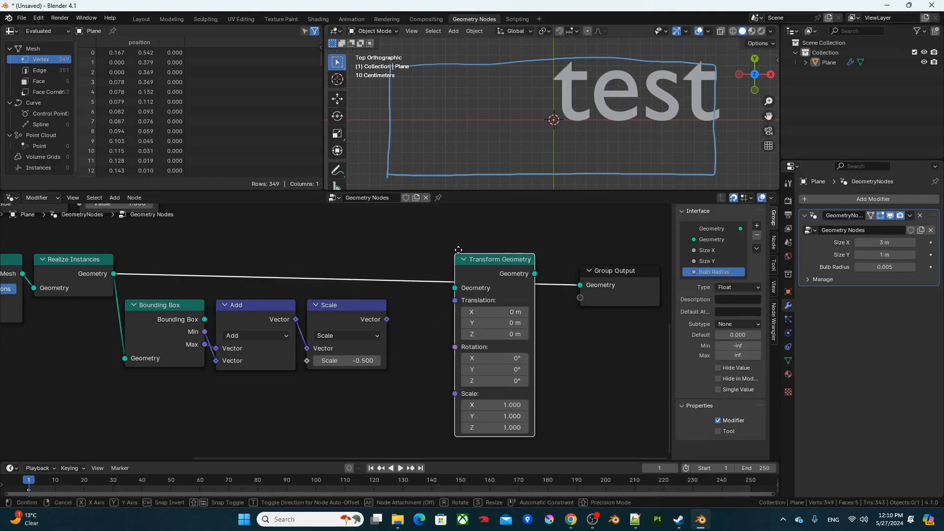
pyautogui.click(458, 249)
pyautogui.moveTo(387, 319); pyautogui.dragTo(459, 300)
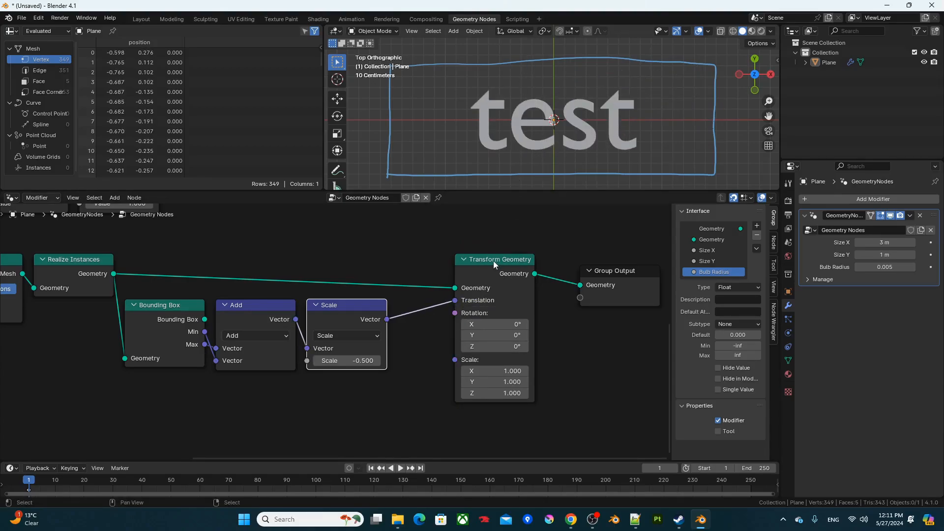
pyautogui.moveTo(493, 261); pyautogui.dragTo(427, 261)
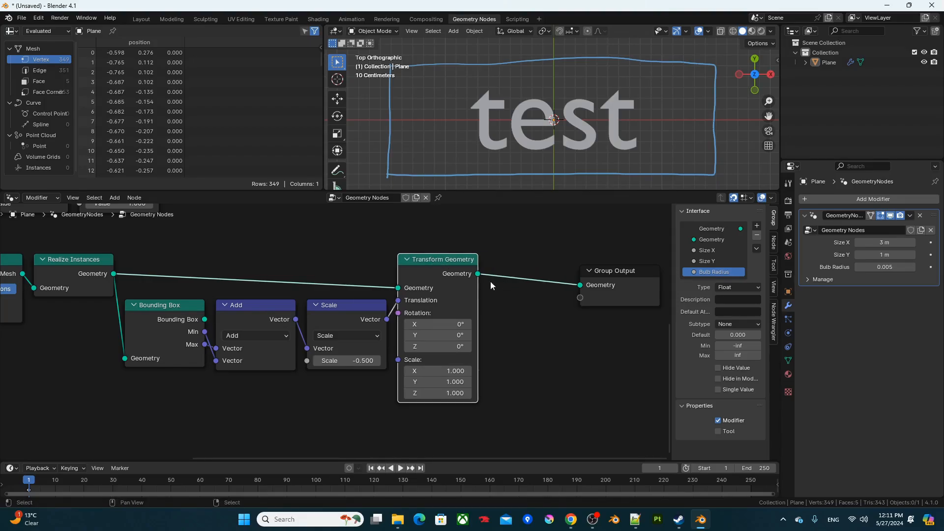
pyautogui.hotkey('ctrl', 'h')
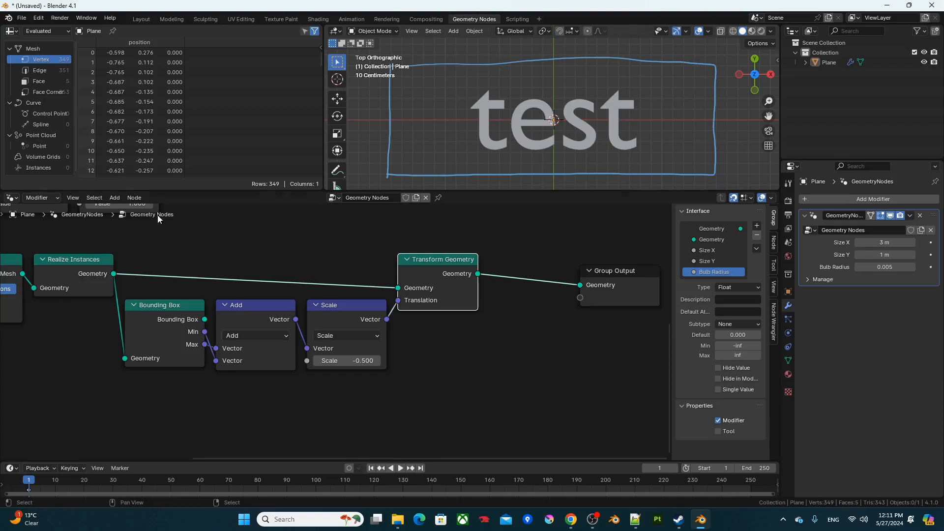
# Annotate the text's height and the panel's height with freehand vertical double-headed arrows
pyautogui.press('d')
pyautogui.moveTo(463, 95)
pyautogui.mouseDown()
pyautogui.moveTo(460, 117)
pyautogui.moveTo(462, 96)
pyautogui.moveTo(468, 102)
pyautogui.mouseUp()
pyautogui.moveTo(456, 156); pyautogui.dragTo(463, 147)
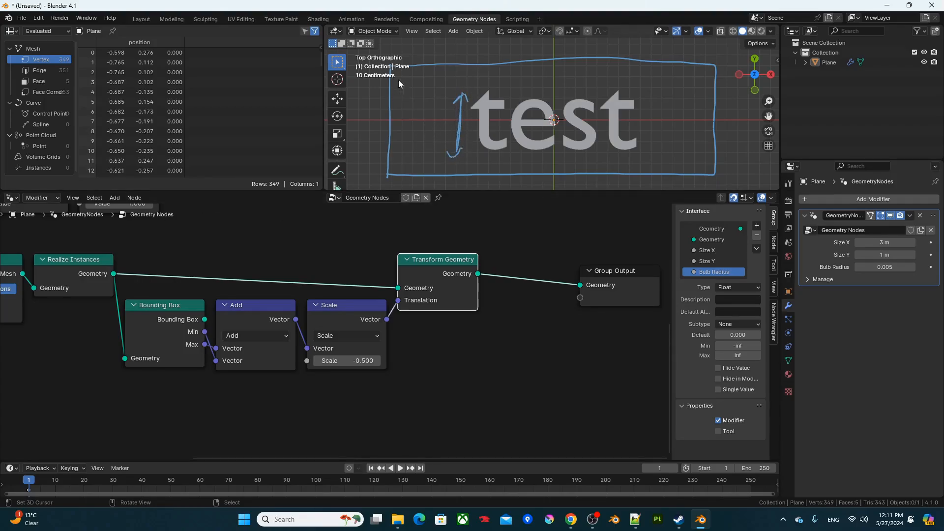
pyautogui.moveTo(418, 63)
pyautogui.mouseDown()
pyautogui.moveTo(417, 153)
pyautogui.moveTo(423, 68)
pyautogui.moveTo(406, 83)
pyautogui.mouseUp()
pyautogui.moveTo(404, 166)
pyautogui.mouseDown()
pyautogui.moveTo(414, 173)
pyautogui.moveTo(424, 162)
pyautogui.mouseUp()
pyautogui.moveTo(537, 350); pyautogui.dragTo(317, 359, button='middle')
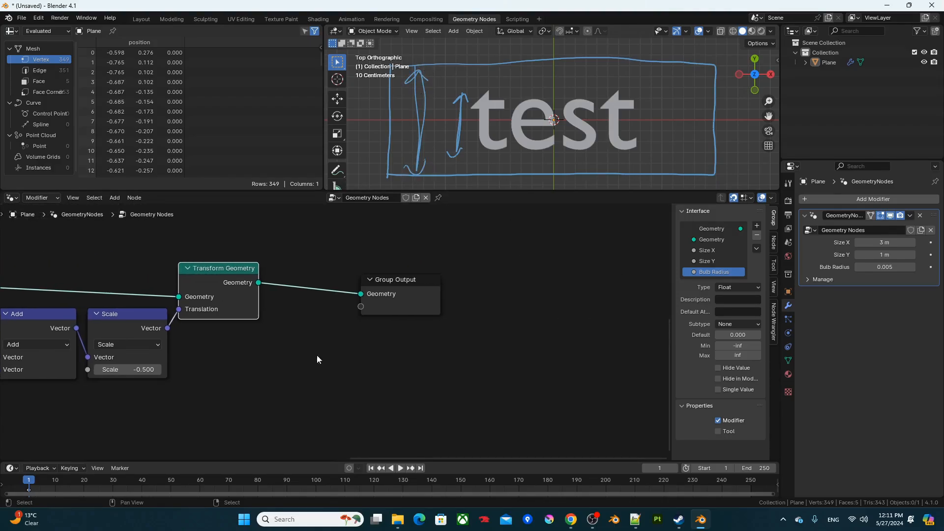
# Make room before the Group Output and add a Bounding Box node fed by the Transform Geometry output
pyautogui.moveTo(407, 287); pyautogui.dragTo(541, 275)
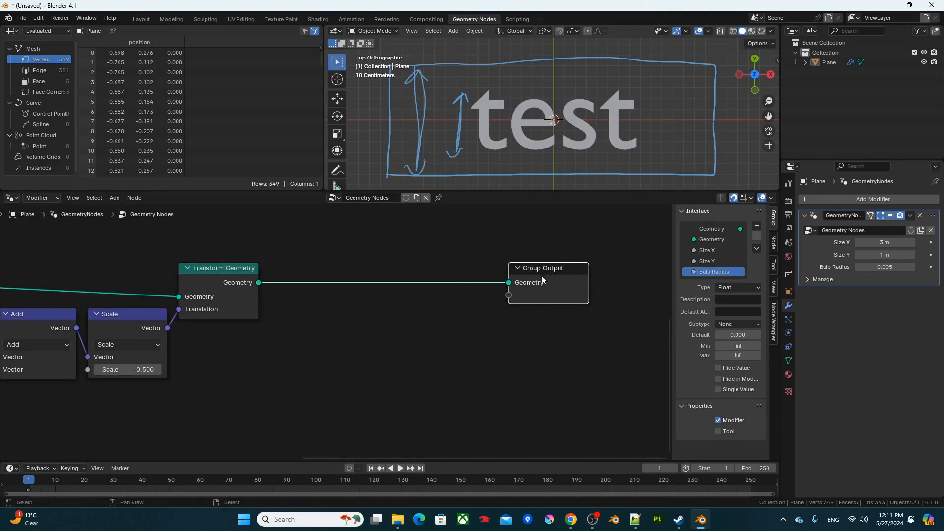
pyautogui.scroll(-2, 494, 302)
pyautogui.moveTo(490, 301); pyautogui.dragTo(640, 300)
pyautogui.moveTo(346, 303); pyautogui.dragTo(166, 318, button='middle')
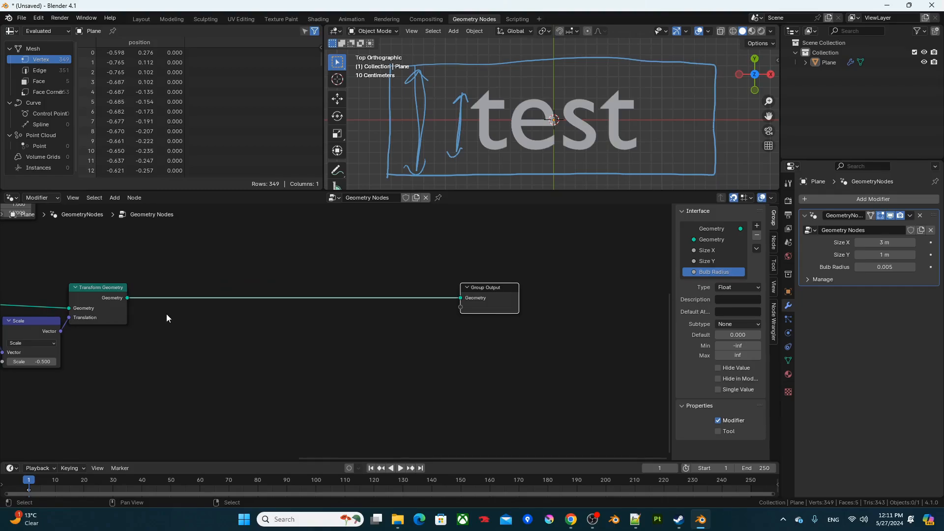
pyautogui.moveTo(128, 298); pyautogui.dragTo(167, 337)
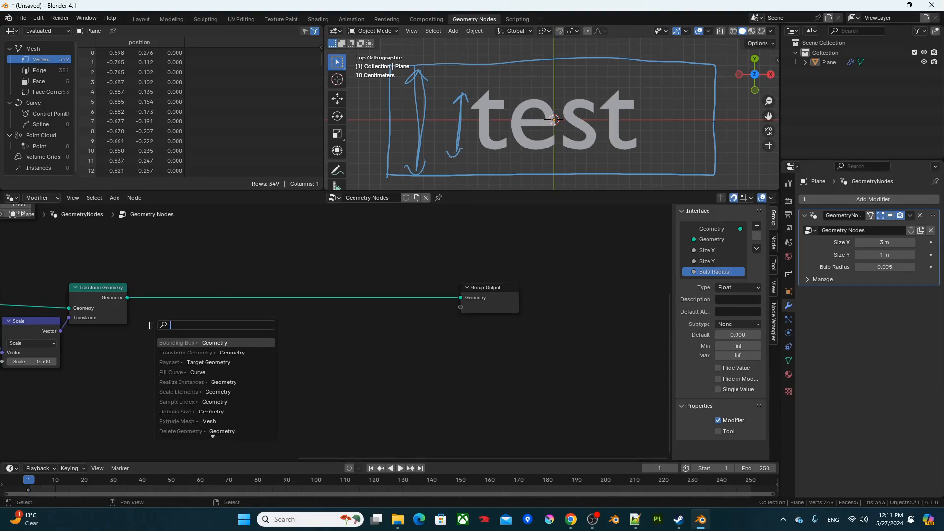
pyautogui.write('bb')
pyautogui.click(173, 342)
pyautogui.click(154, 346)
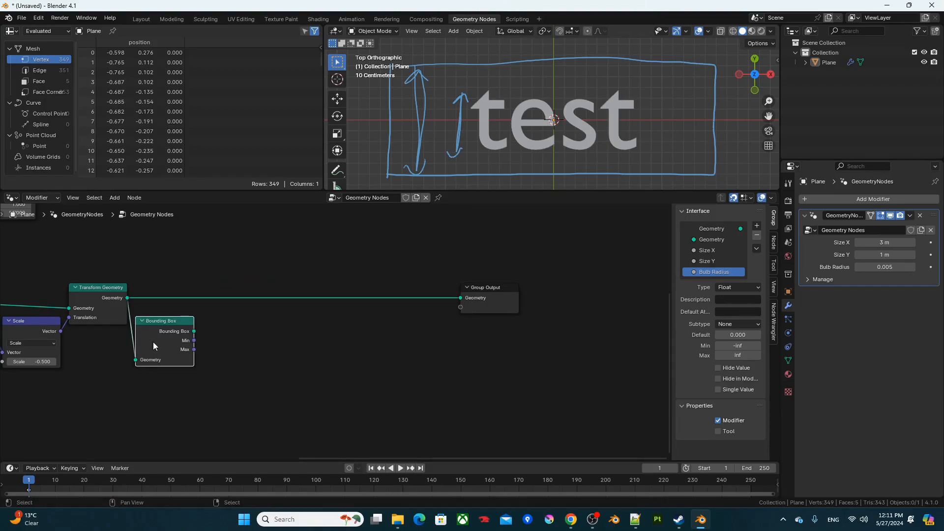
# Add a Vector Math Subtract node that subtracts the new Bounding Box's Min from its Max
pyautogui.scroll(2, 155, 364)
pyautogui.moveTo(142, 288); pyautogui.dragTo(234, 328, button='middle')
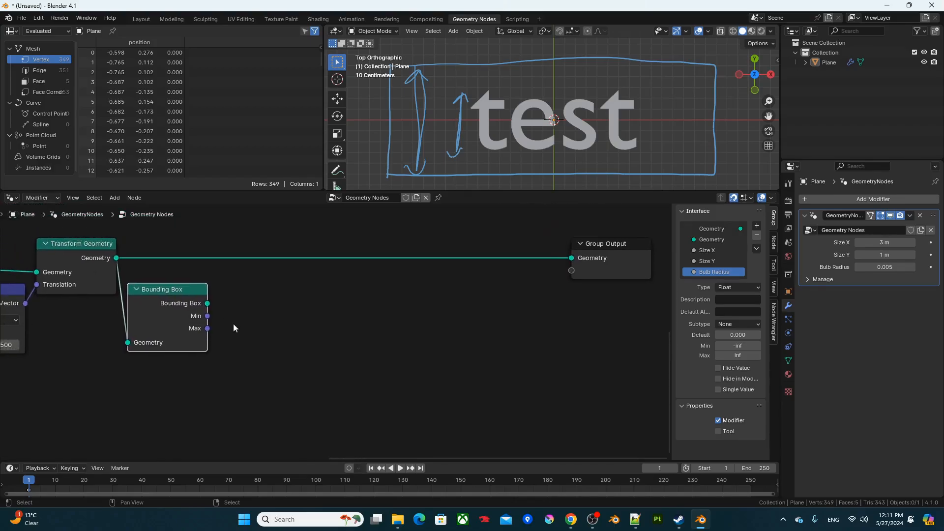
pyautogui.moveTo(207, 328); pyautogui.dragTo(272, 294)
pyautogui.write('vm')
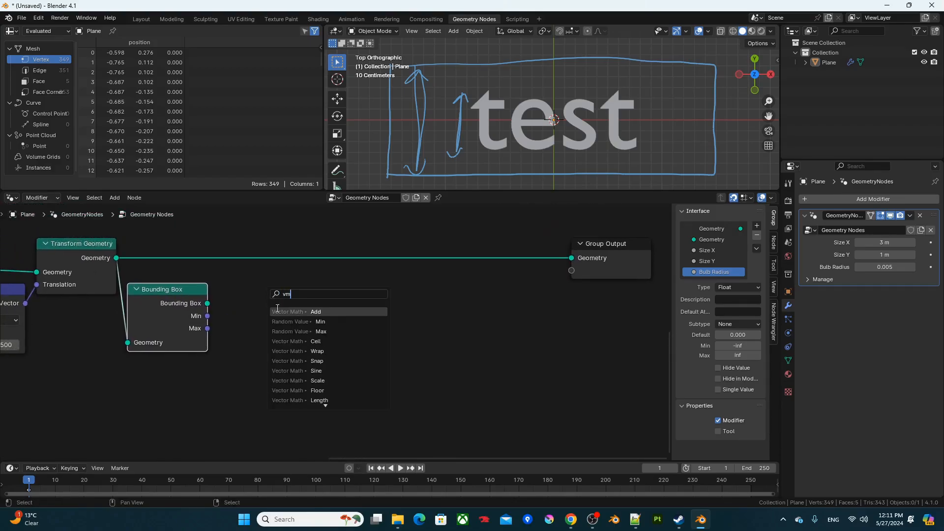
pyautogui.press('Return')
pyautogui.click(241, 314)
pyautogui.click(250, 321)
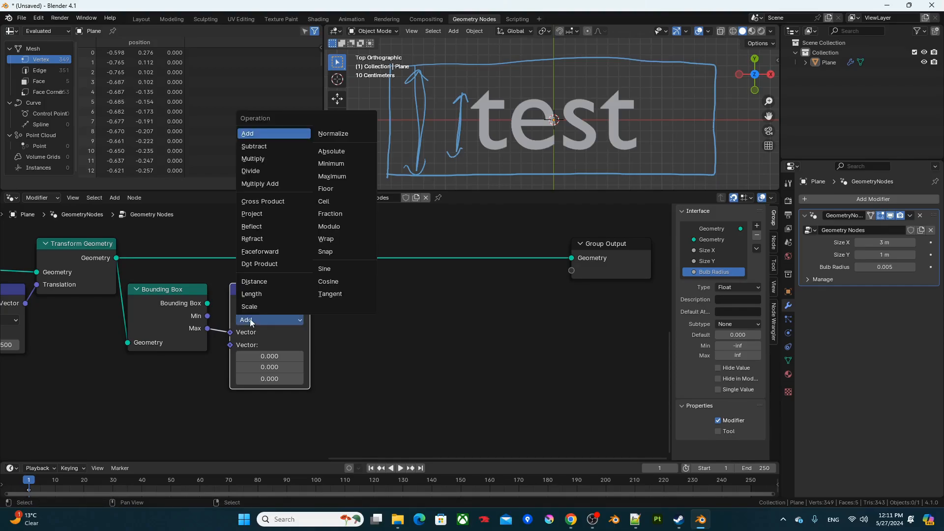
pyautogui.press('s')
pyautogui.moveTo(207, 317); pyautogui.dragTo(230, 345)
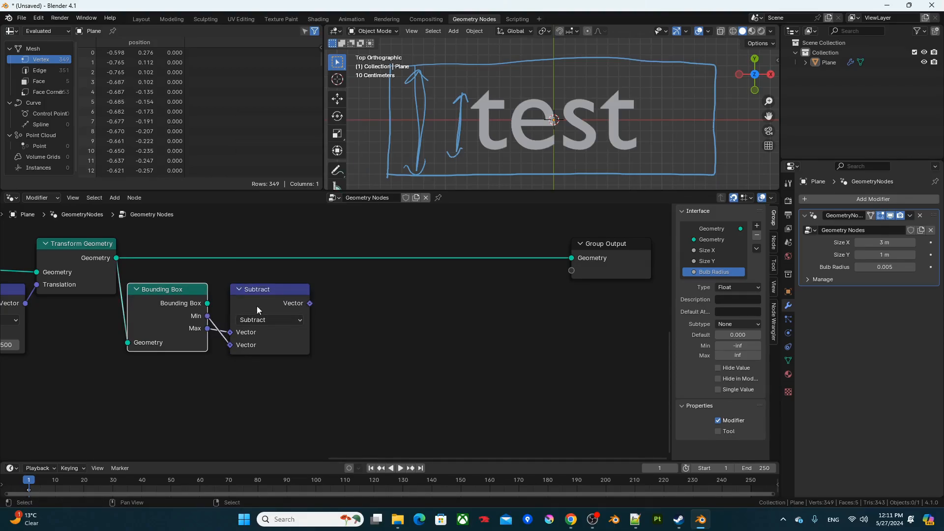
pyautogui.moveTo(260, 309); pyautogui.dragTo(248, 308)
# Add a Separate XYZ node fed by the Subtract node's Vector output
pyautogui.moveTo(297, 307); pyautogui.dragTo(258, 307, button='middle')
pyautogui.moveTo(259, 303)
pyautogui.mouseDown()
pyautogui.moveTo(278, 306)
pyautogui.moveTo(271, 310)
pyautogui.mouseUp()
pyautogui.write('sx')
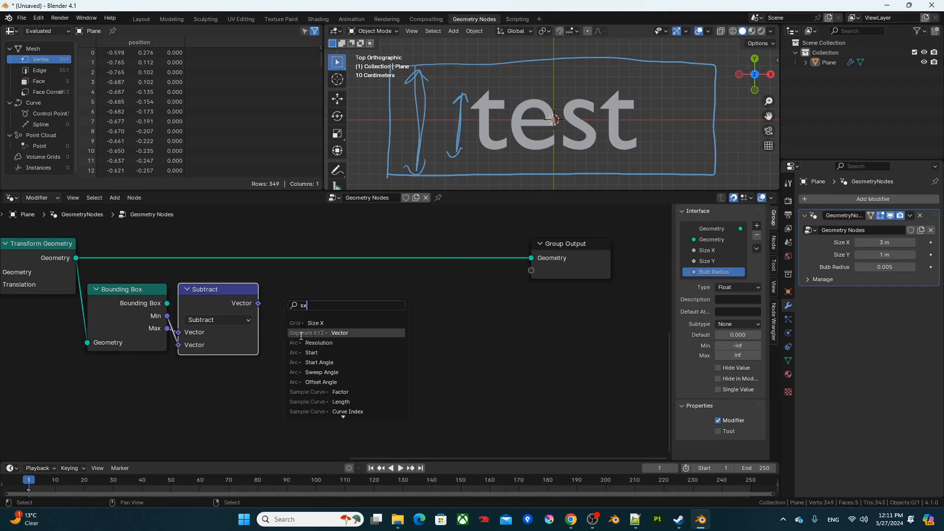
pyautogui.click(298, 333)
pyautogui.click(285, 331)
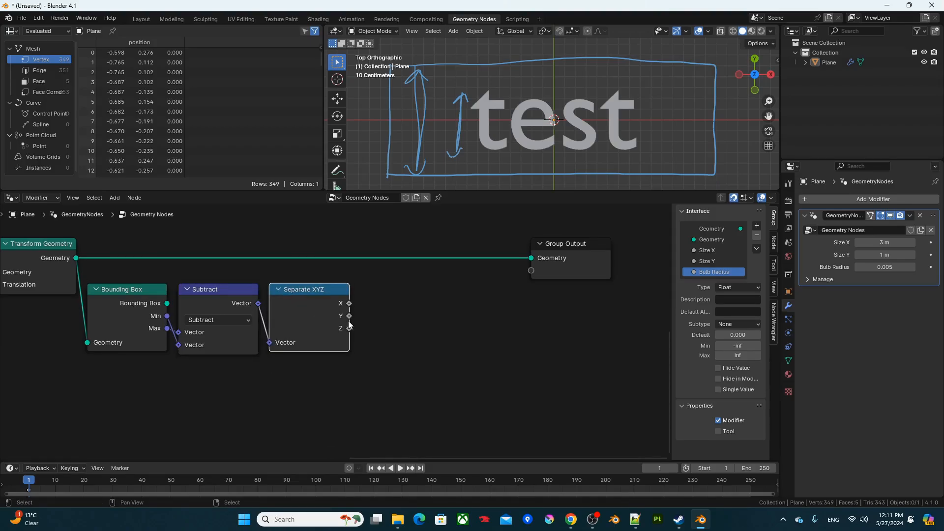
pyautogui.moveTo(349, 317); pyautogui.dragTo(385, 312)
pyautogui.press('Escape')
# Add a second Group Input node directly beneath the Separate XYZ node
pyautogui.scroll(-1, 361, 317)
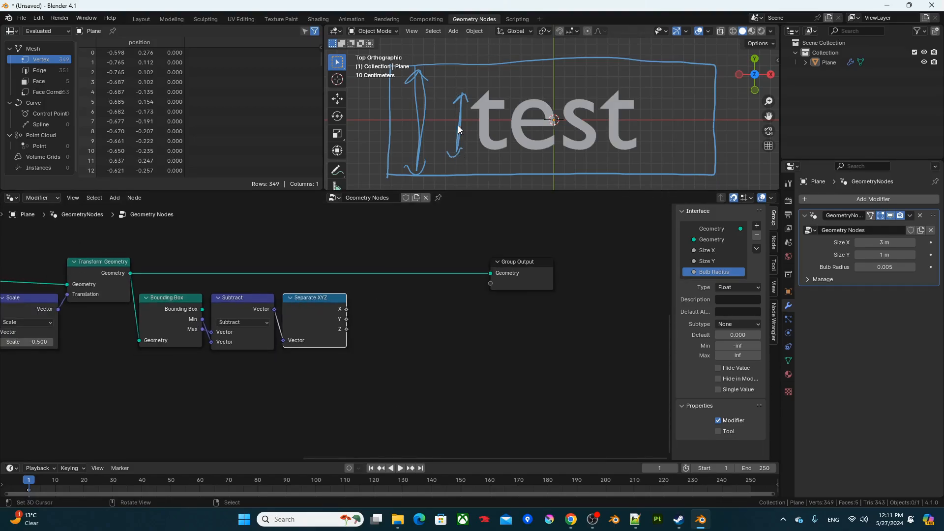
pyautogui.moveTo(389, 310); pyautogui.dragTo(414, 291, button='middle')
pyautogui.click(276, 372)
pyautogui.press('F3')
pyautogui.write('gi')
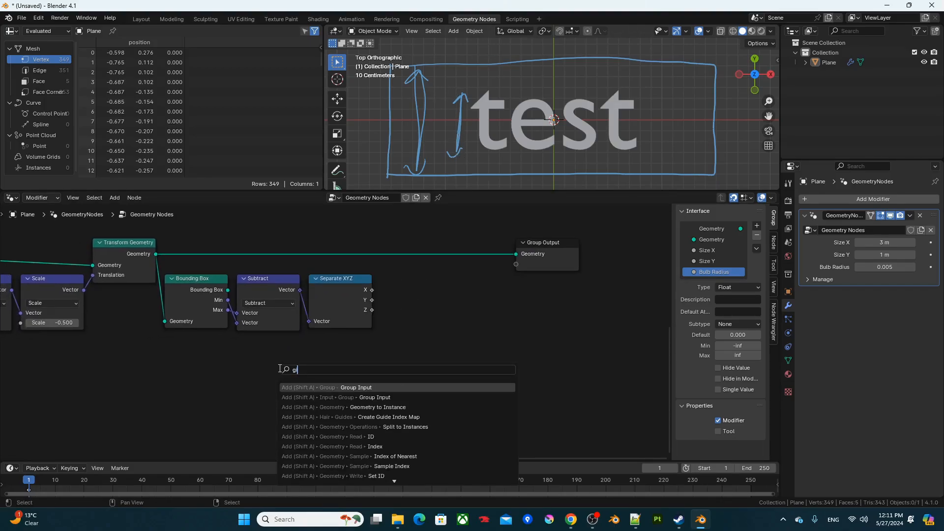
pyautogui.press('Down')
pyautogui.press('Return')
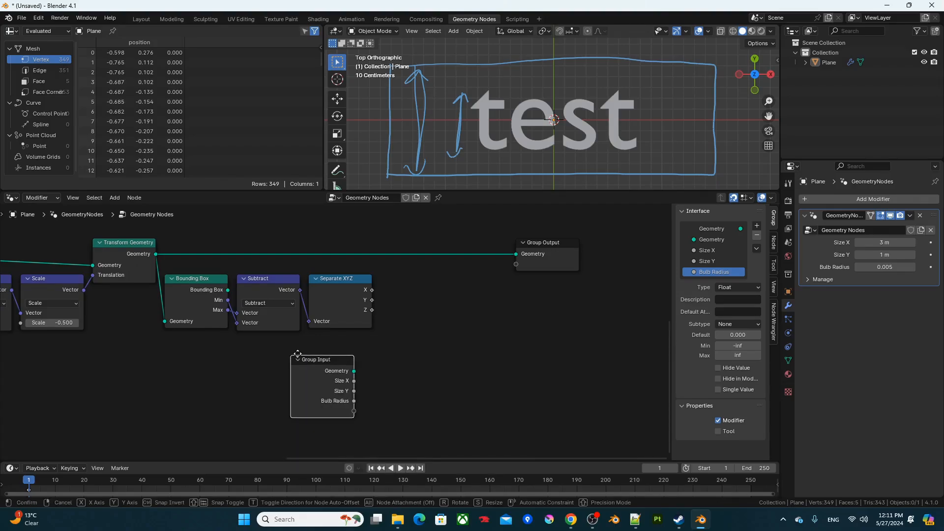
pyautogui.click(310, 340)
# Add a Math Divide node that divides the Group Input's Size Y by the Separate XYZ's Y output
pyautogui.moveTo(372, 372); pyautogui.dragTo(402, 299)
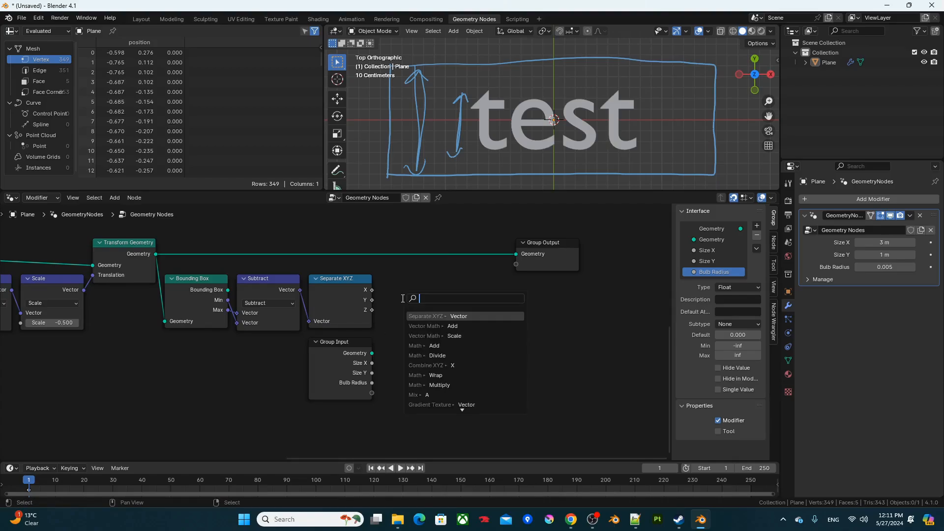
pyautogui.write('d')
pyautogui.click(425, 315)
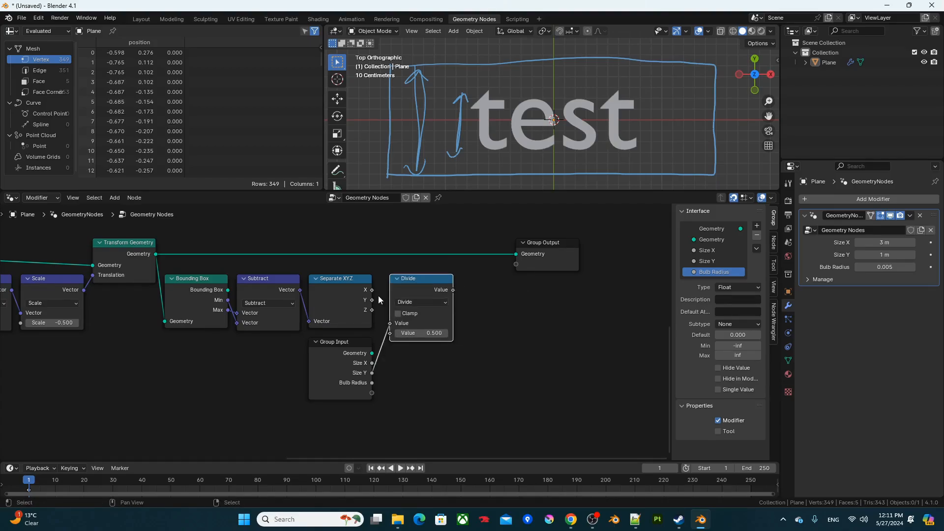
pyautogui.click(394, 334)
pyautogui.moveTo(371, 300); pyautogui.dragTo(392, 340)
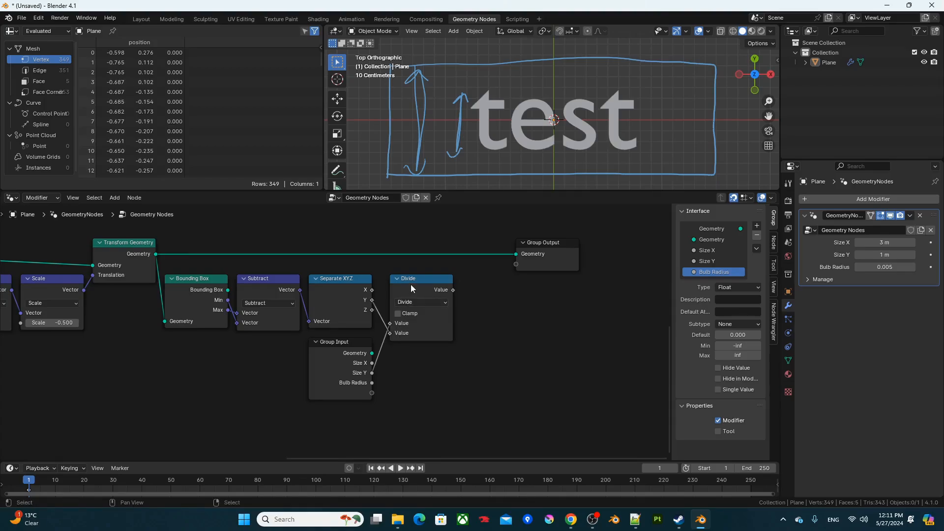
pyautogui.moveTo(411, 283); pyautogui.dragTo(401, 284)
# Insert another Transform Geometry node before the Group Output and drive its Scale with the Divide node's Value
pyautogui.moveTo(462, 285); pyautogui.dragTo(422, 285, button='middle')
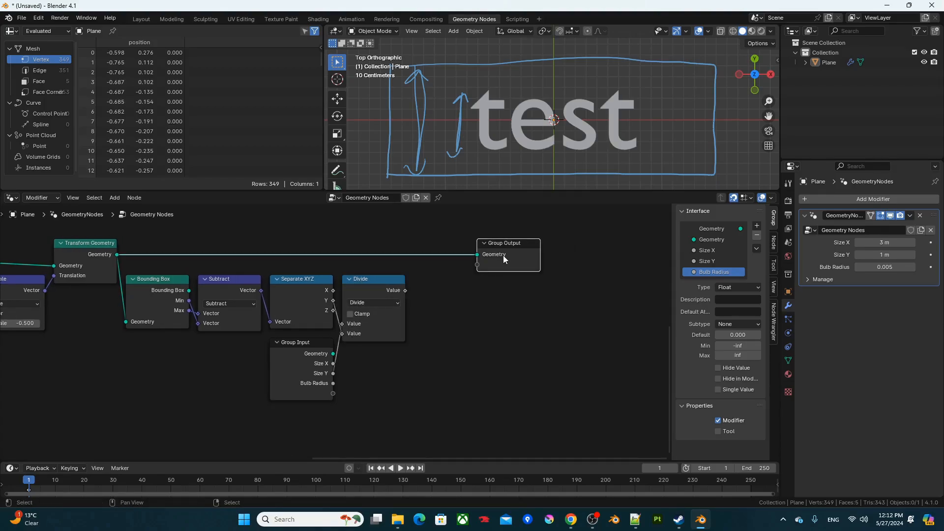
pyautogui.moveTo(503, 255); pyautogui.dragTo(630, 256)
pyautogui.press('F3')
pyautogui.write('tg')
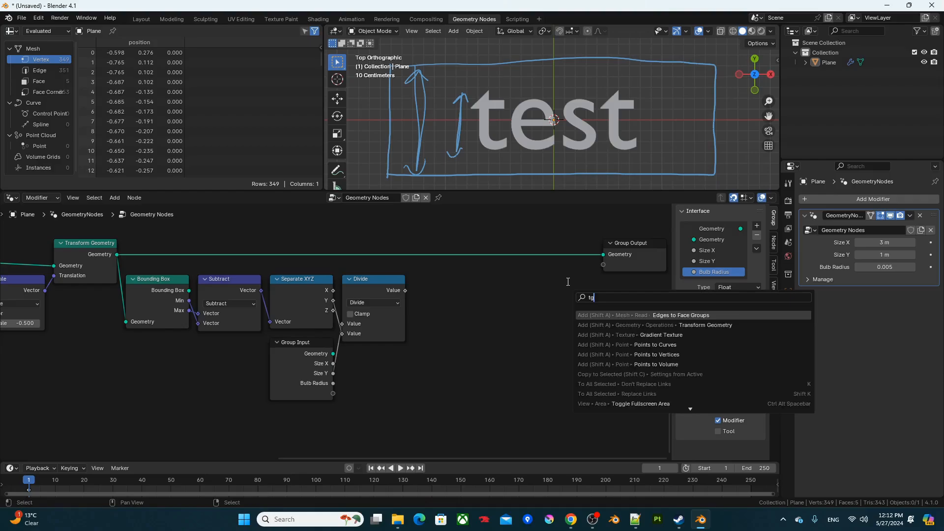
pyautogui.click(639, 325)
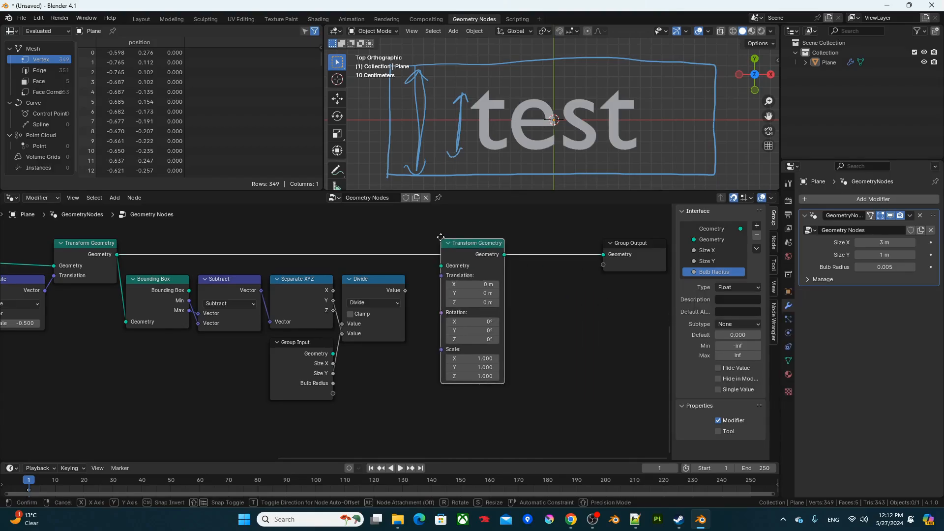
pyautogui.click(452, 319)
pyautogui.moveTo(405, 291); pyautogui.dragTo(438, 353)
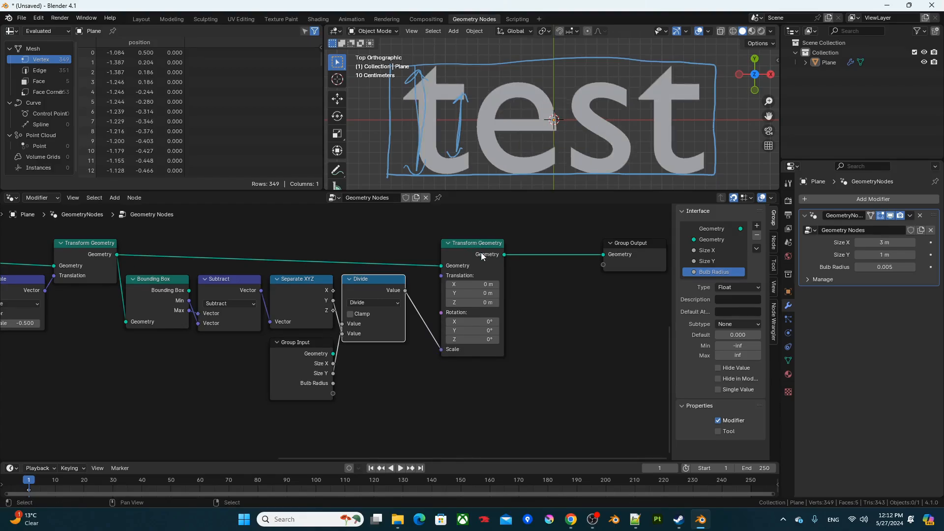
pyautogui.moveTo(476, 252); pyautogui.dragTo(449, 252)
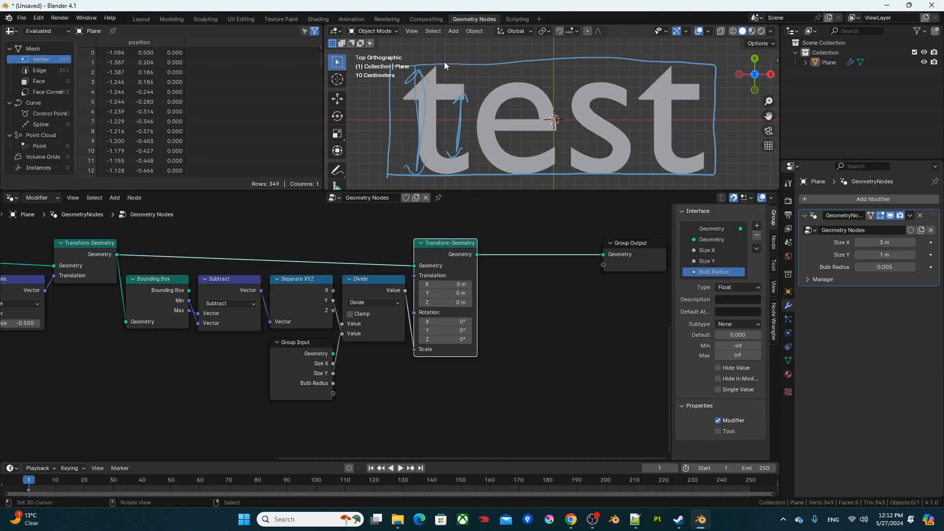
# Move the whole text node chain so its last Transform Geometry lines up beneath the Instance on Points node
pyautogui.scroll(-8, 376, 267)
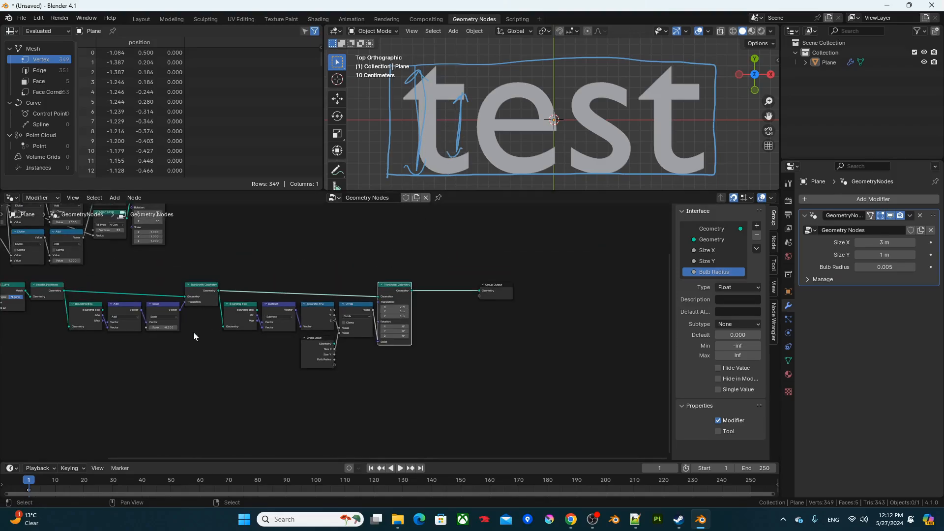
pyautogui.moveTo(310, 311); pyautogui.dragTo(321, 370, button='middle')
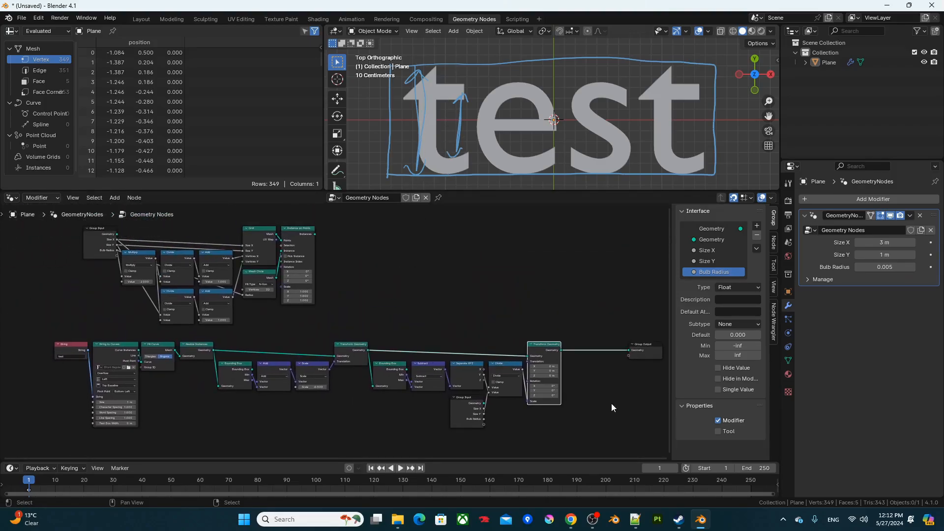
pyautogui.moveTo(644, 333); pyautogui.dragTo(2, 443)
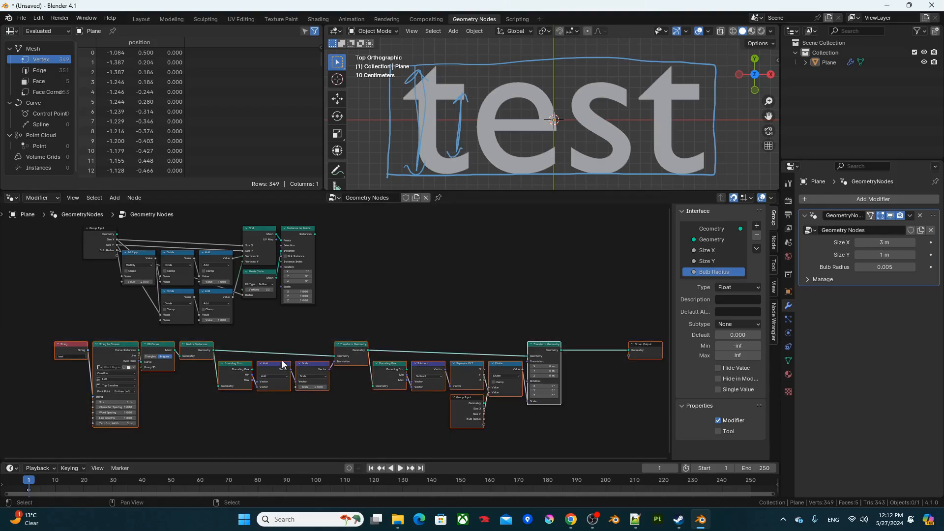
pyautogui.moveTo(357, 349); pyautogui.dragTo(201, 356)
pyautogui.moveTo(104, 355); pyautogui.dragTo(104, 345)
pyautogui.click(342, 318)
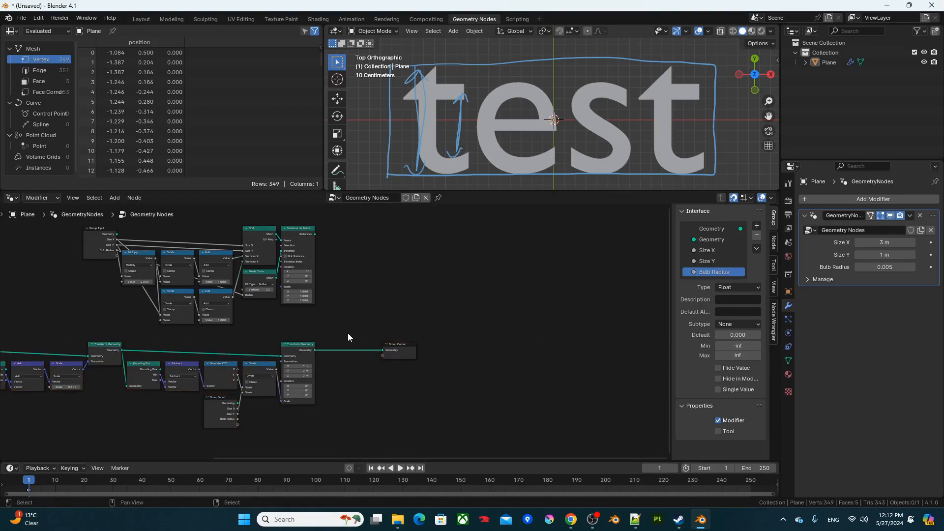
# Remove the annotation layer with the freehand panel outline and arrows from the viewport
pyautogui.press('Delete')
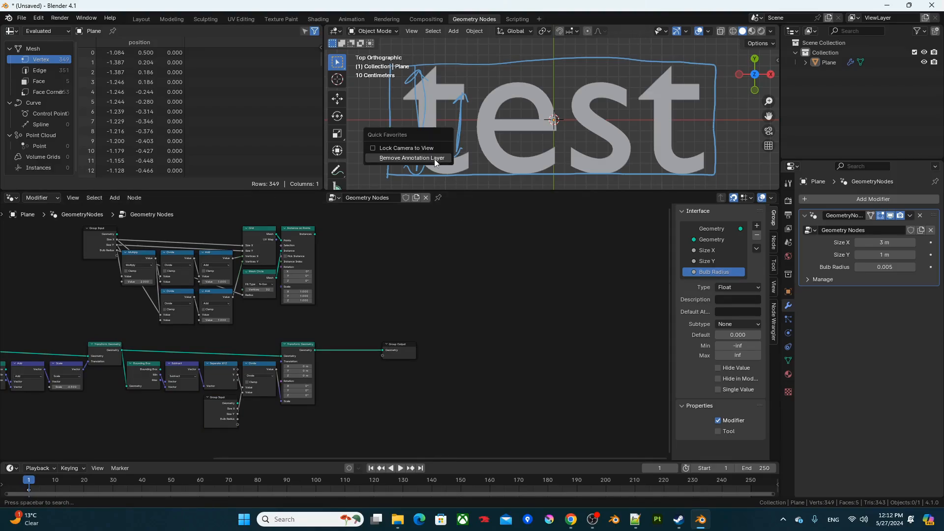
pyautogui.click(428, 160)
# Move the Group Output further away and add a Raycast node with the last Transform Geometry as its Target Geometry
pyautogui.scroll(2, 389, 330)
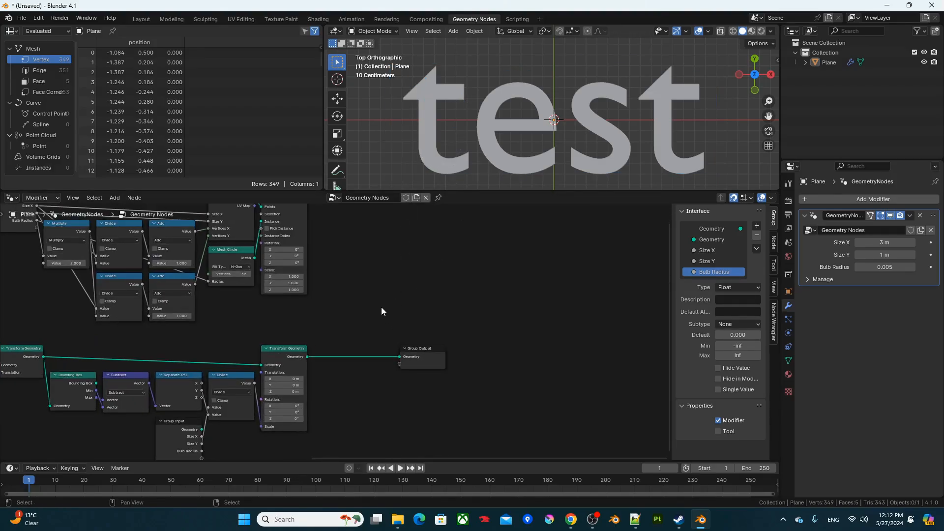
pyautogui.moveTo(416, 368); pyautogui.dragTo(532, 367)
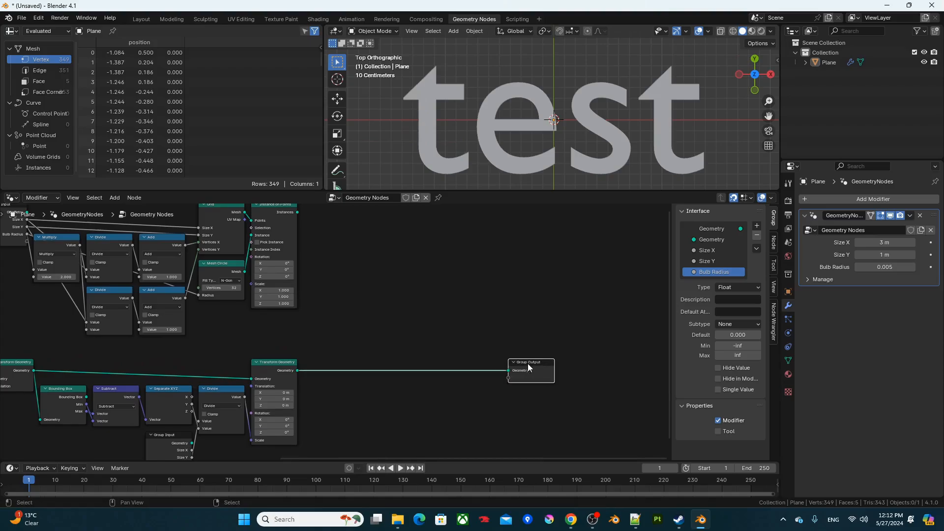
pyautogui.scroll(2, 318, 341)
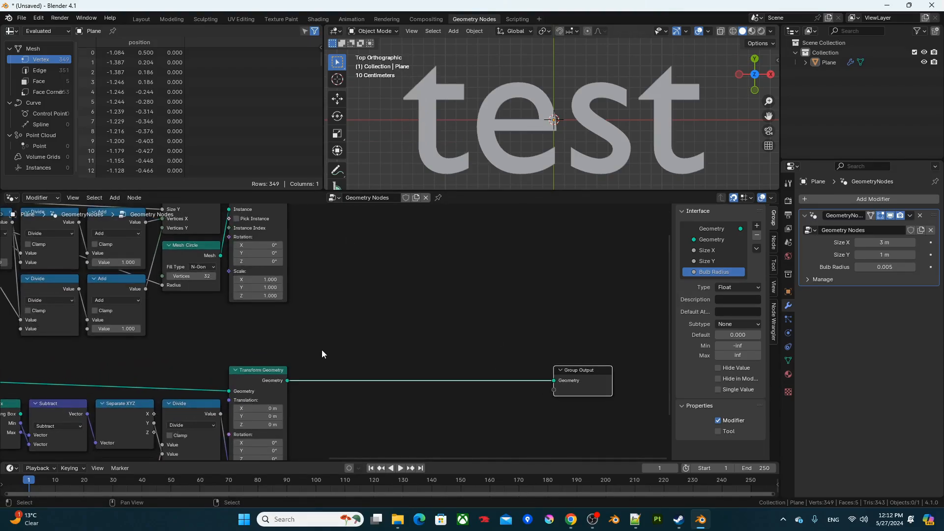
pyautogui.press('F3')
pyautogui.write('ra')
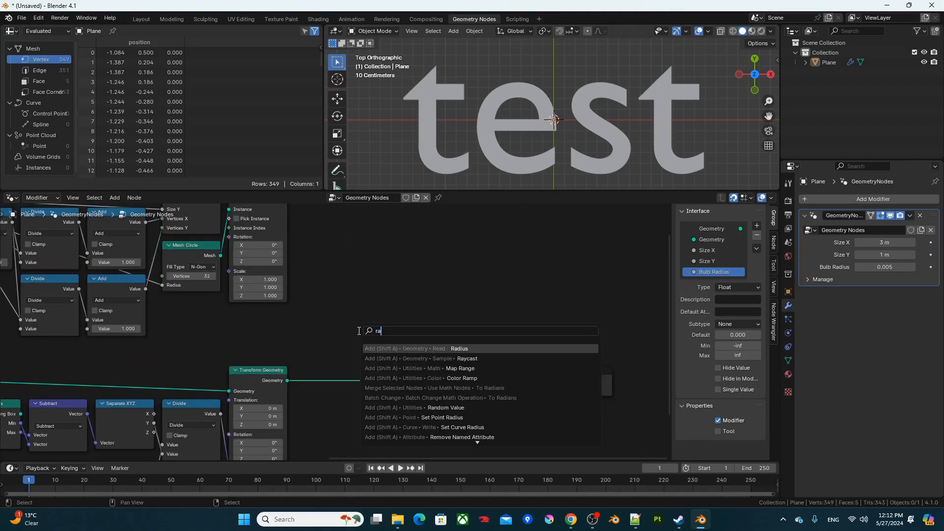
pyautogui.write('y')
pyautogui.press('Return')
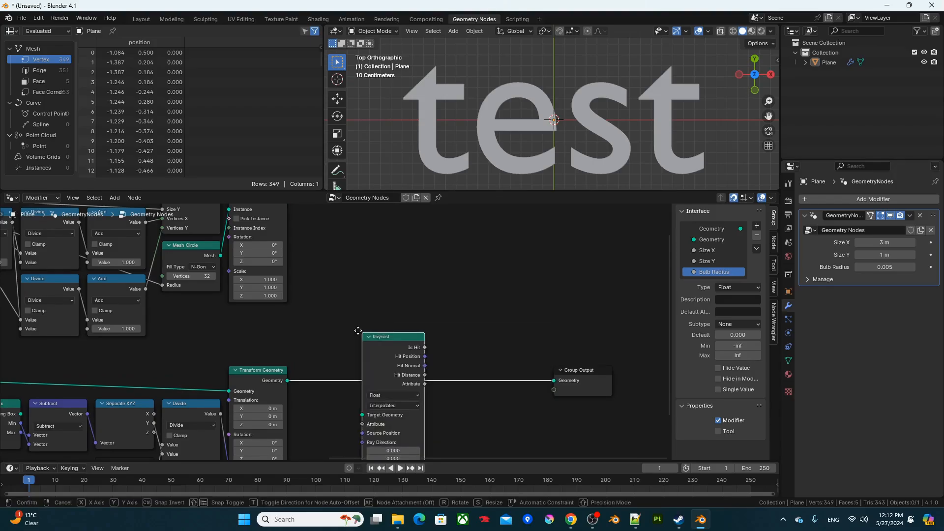
pyautogui.click(352, 363)
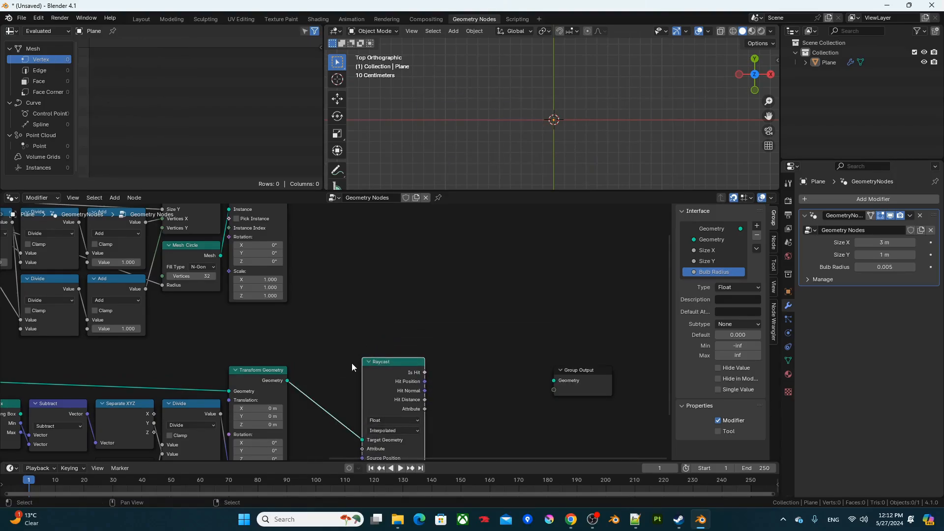
# Hide the last Transform Geometry's unused sockets and connect the Raycast's Is Hit output to the Selection of Instance on Points
pyautogui.scroll(-2, 305, 344)
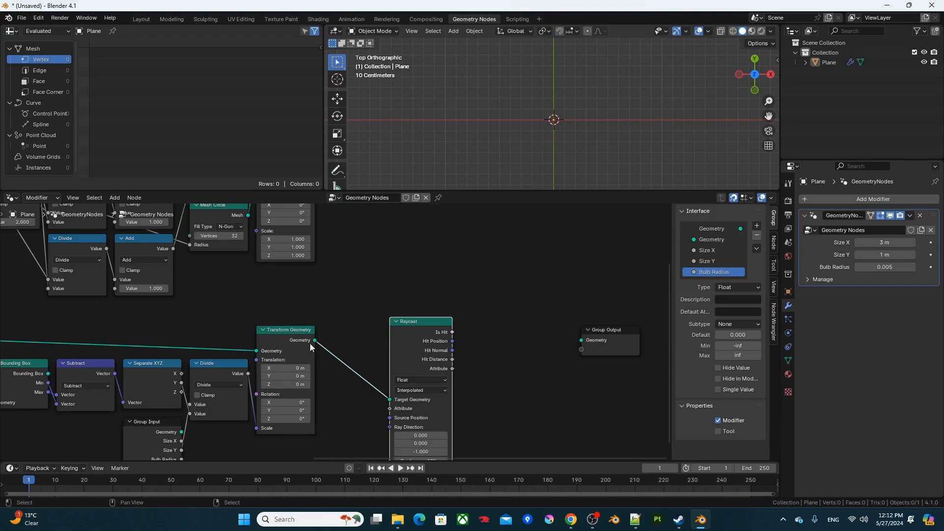
pyautogui.moveTo(400, 333); pyautogui.dragTo(497, 373, button='middle')
pyautogui.click(330, 361)
pyautogui.hotkey('ctrl', 'h')
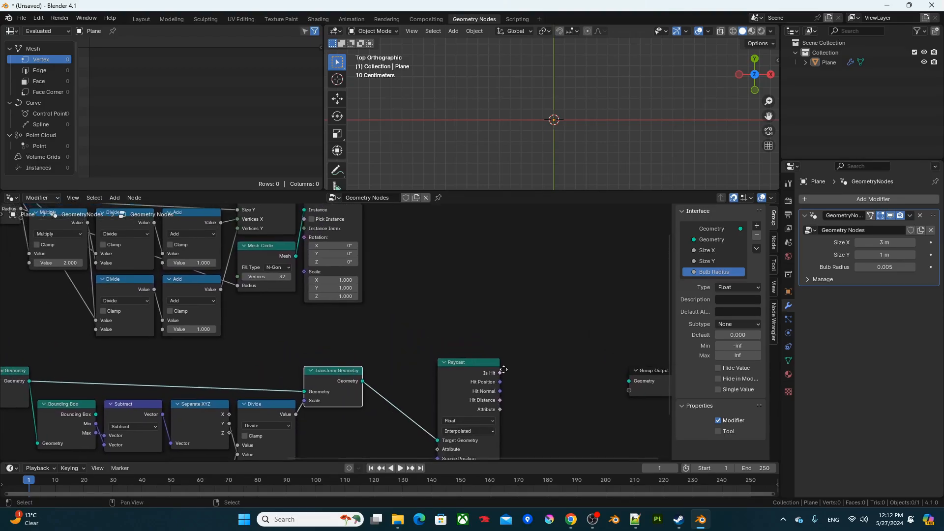
pyautogui.moveTo(499, 374); pyautogui.dragTo(303, 270)
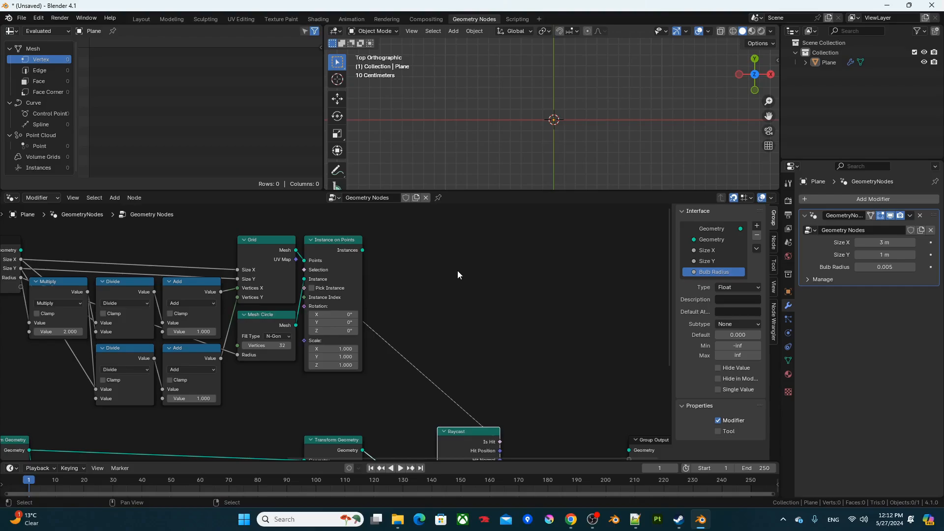
# Shift the panel node chain, from Group Input to Instance on Points, along X until Instance on Points sits above the Raycast node
pyautogui.moveTo(457, 270); pyautogui.dragTo(540, 288, button='middle')
pyautogui.moveTo(542, 391); pyautogui.dragTo(35, 244)
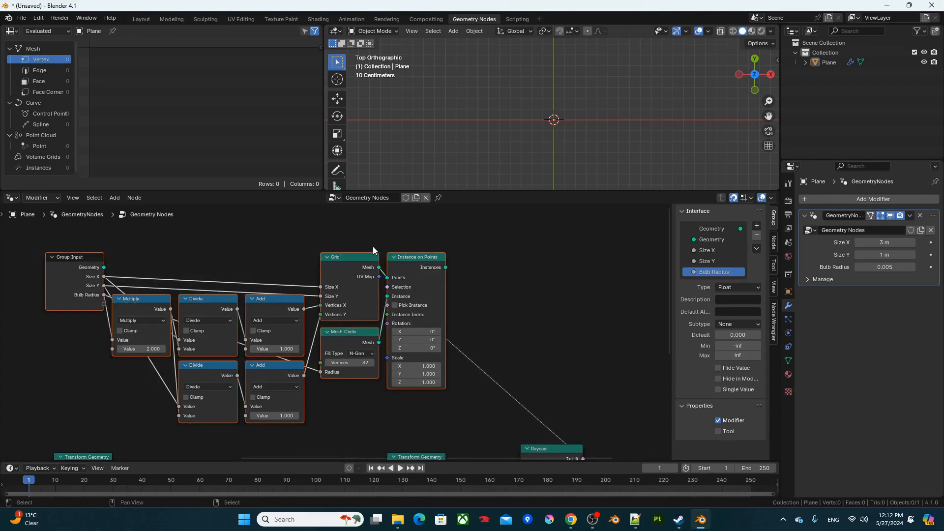
pyautogui.press('g')
pyautogui.press('x')
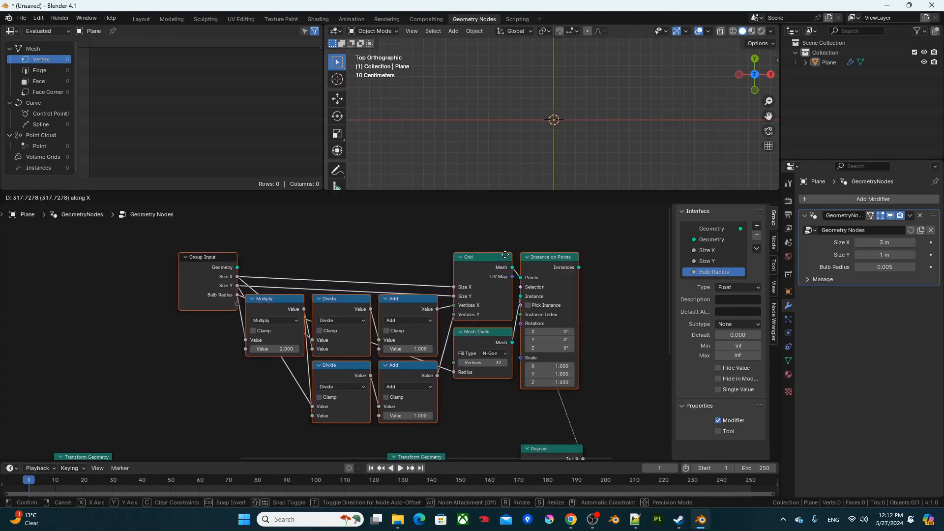
pyautogui.click(505, 255)
# Hide the unused sockets of the Raycast node
pyautogui.moveTo(624, 329); pyautogui.dragTo(397, 257, button='middle')
pyautogui.click(339, 405)
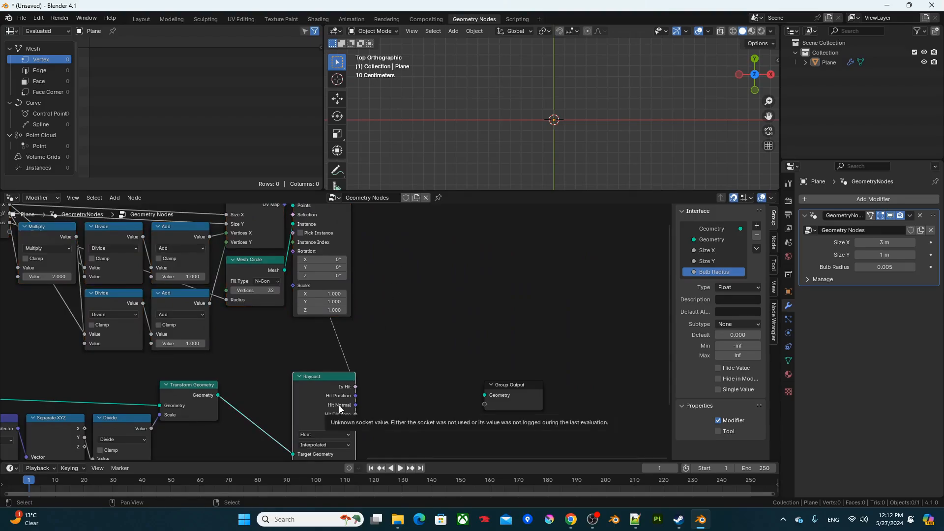
pyautogui.hotkey('ctrl', 'h')
# Connect the Instances output of Instance on Points to the Group Output and inspect the bulbs forming the text up close
pyautogui.moveTo(379, 339); pyautogui.dragTo(375, 396, button='middle')
pyautogui.keyDown('alt'); pyautogui.keyDown('shift'); pyautogui.click(323, 262); pyautogui.keyUp('shift'); pyautogui.keyUp('alt')
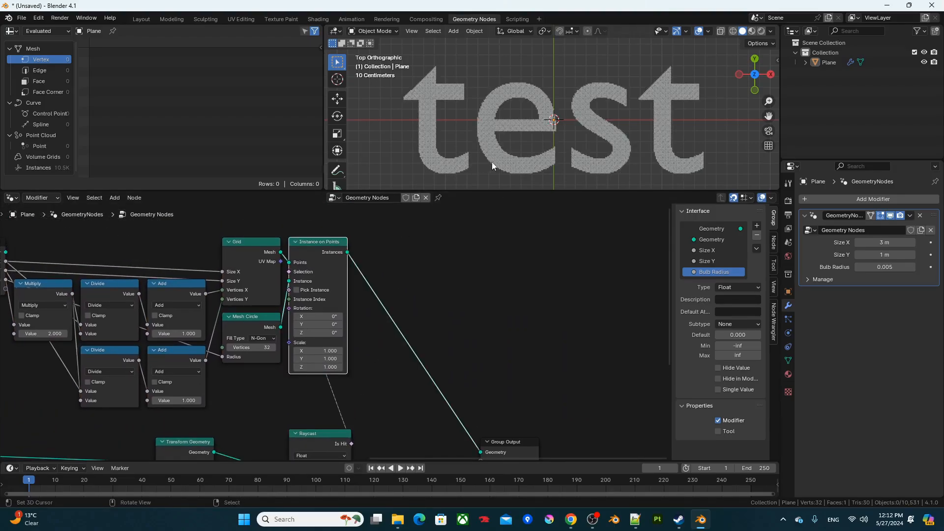
pyautogui.scroll(5, 498, 155)
pyautogui.scroll(-5, 498, 147)
pyautogui.keyDown('shift'); pyautogui.moveTo(501, 145); pyautogui.dragTo(505, 132, button='middle'); pyautogui.keyUp('shift')
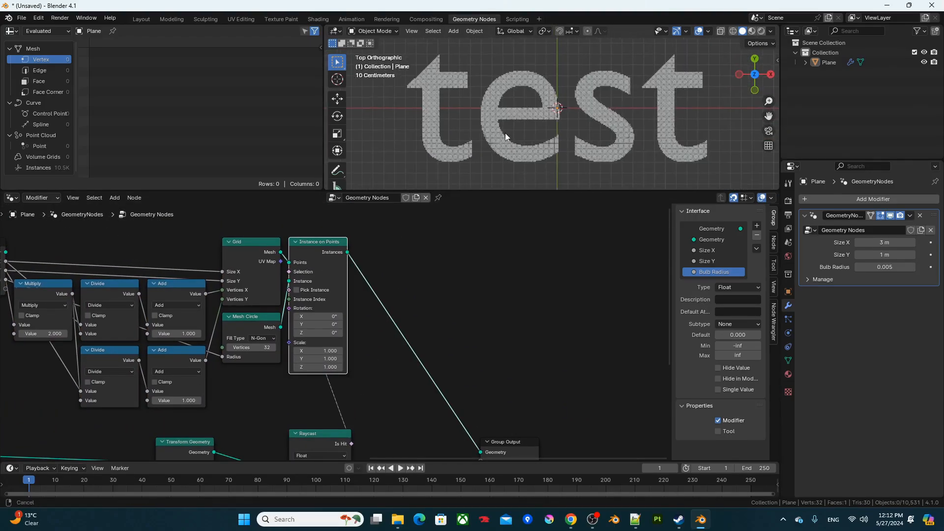
pyautogui.scroll(7, 506, 133)
pyautogui.scroll(-2, 545, 120)
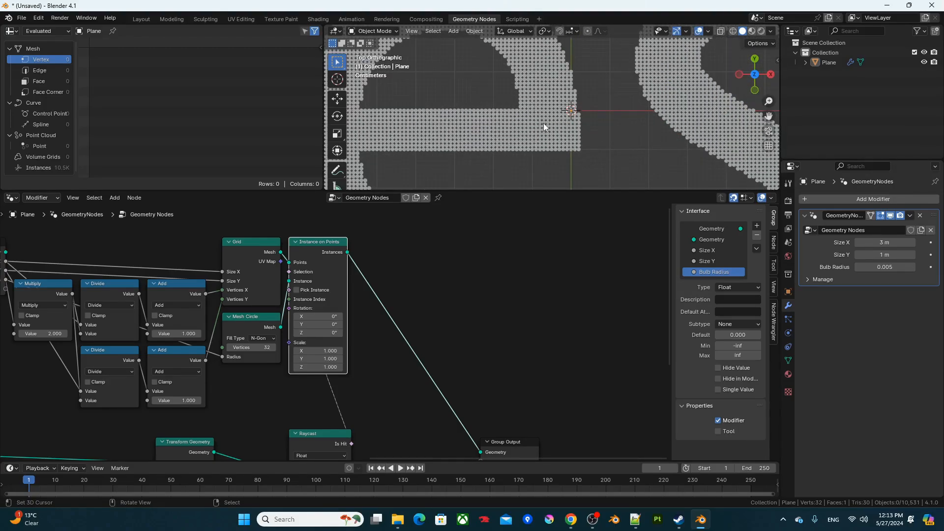
pyautogui.scroll(-6, 545, 125)
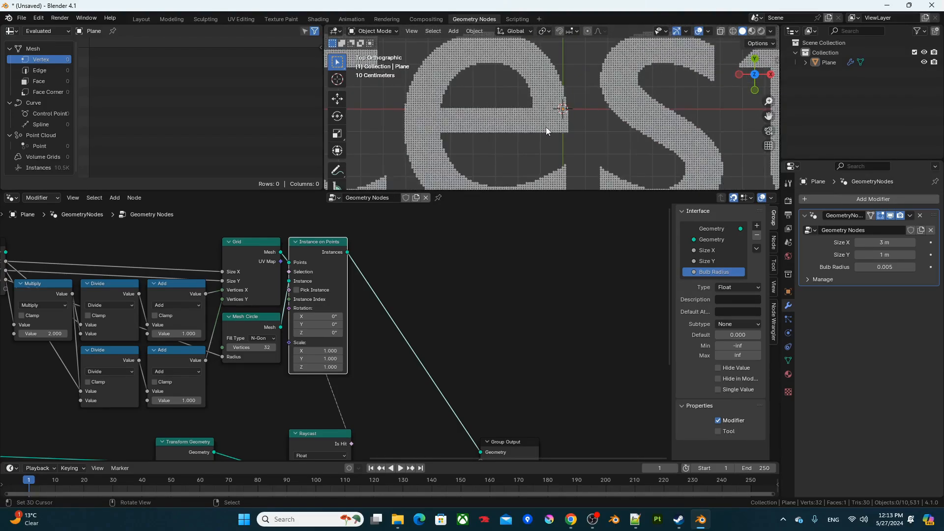
# Set the modifier's Bulb Radius to 0.02 and inspect the resulting bulb text
pyautogui.click(885, 264)
pyautogui.press('BackSpace')
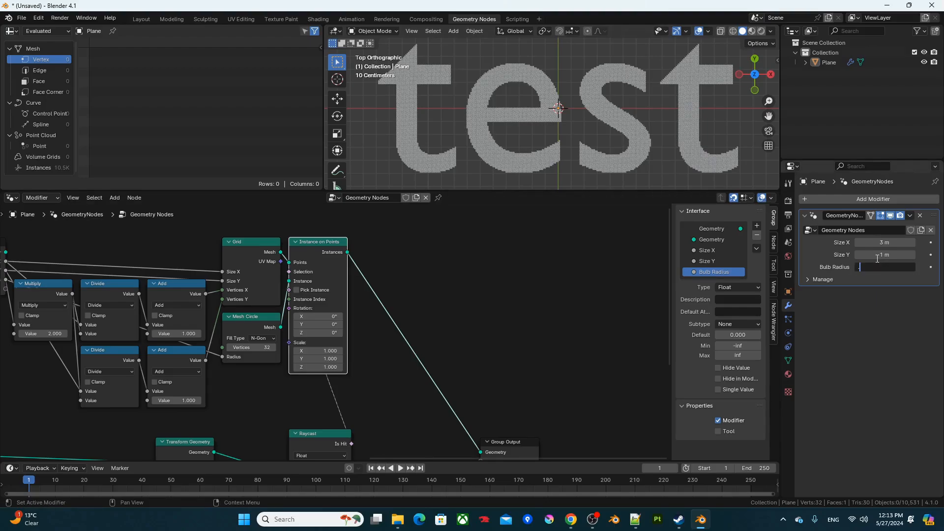
pyautogui.write('.02')
pyautogui.press('Return')
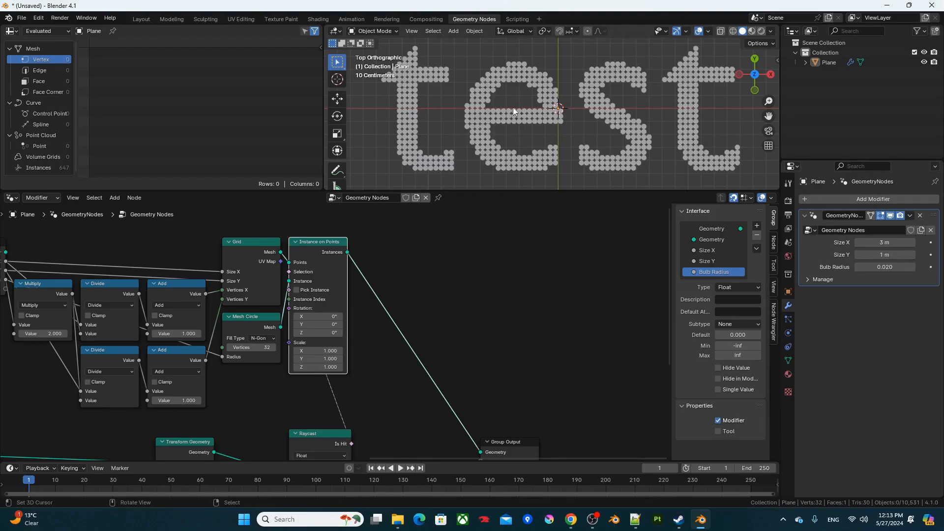
pyautogui.scroll(4, 512, 118)
pyautogui.scroll(-3, 508, 122)
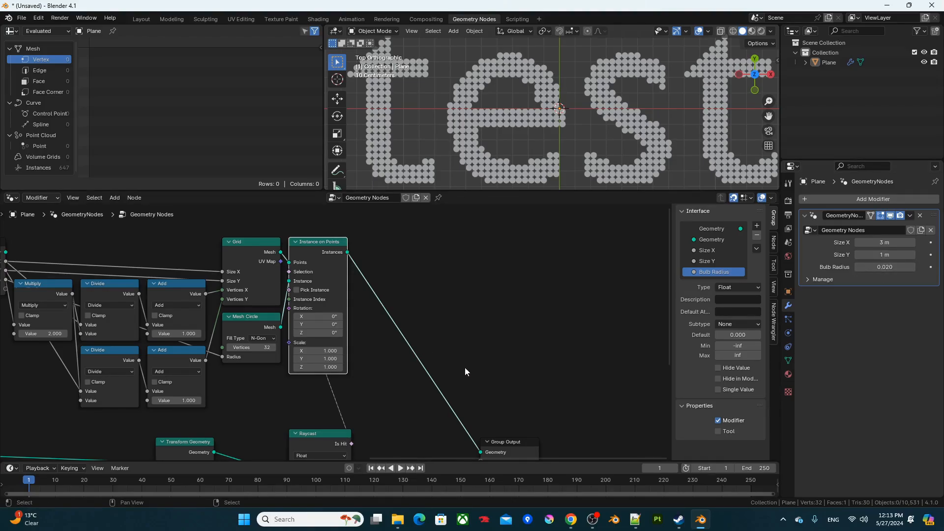
# Move the Raycast node slightly closer to the last Transform Geometry, below the Mesh Circle and Instance on Points nodes
pyautogui.moveTo(465, 367); pyautogui.dragTo(509, 330, button='middle')
pyautogui.scroll(-1, 551, 128)
pyautogui.moveTo(484, 294); pyautogui.dragTo(540, 269, button='middle')
pyautogui.moveTo(428, 369); pyautogui.dragTo(395, 377)
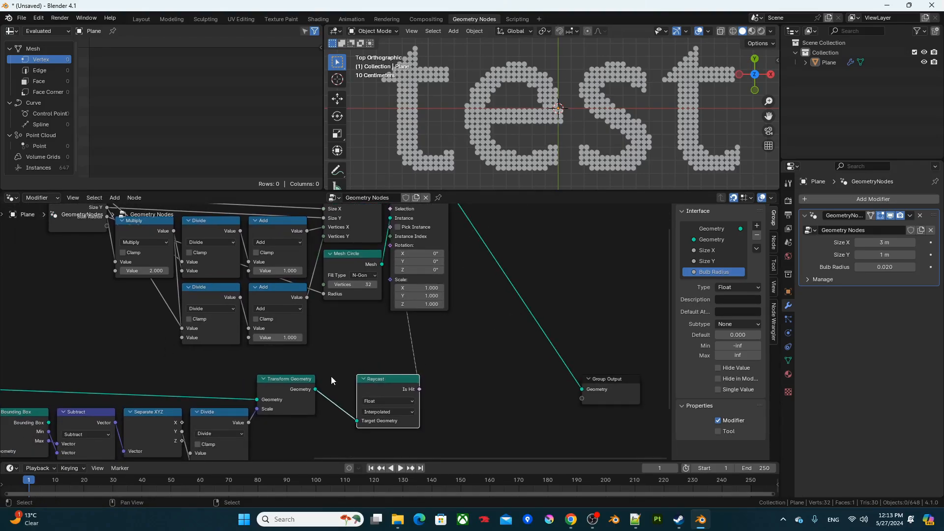
# Move the whole text node chain along X away from the Raycast to free space after its last Transform Geometry
pyautogui.scroll(-2, 331, 376)
pyautogui.moveTo(328, 374); pyautogui.dragTo(508, 302, button='middle')
pyautogui.scroll(-4, 520, 330)
pyautogui.moveTo(422, 329)
pyautogui.mouseDown(button='middle')
pyautogui.moveTo(507, 329)
pyautogui.moveTo(470, 332)
pyautogui.moveTo(485, 331)
pyautogui.mouseUp(button='middle')
pyautogui.moveTo(548, 422)
pyautogui.mouseDown()
pyautogui.moveTo(219, 394)
pyautogui.moveTo(64, 309)
pyautogui.mouseUp()
pyautogui.press('g')
pyautogui.press('x')
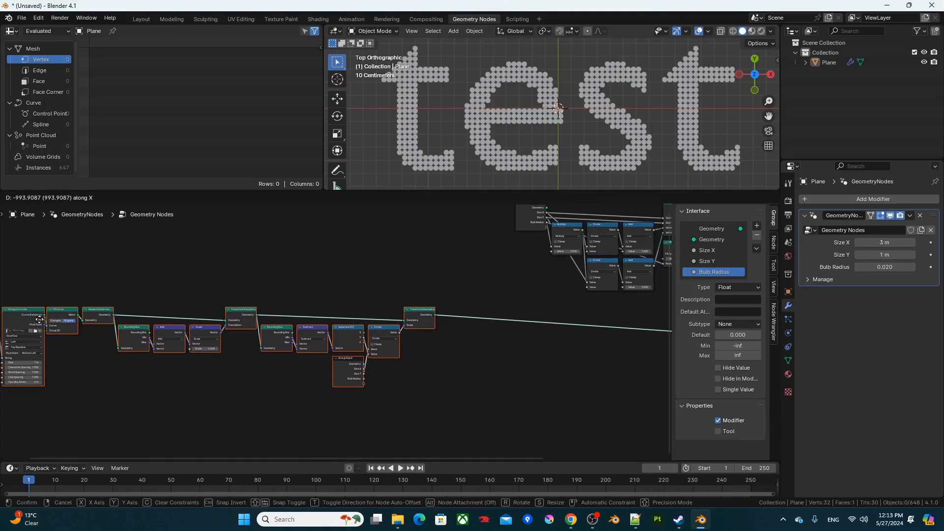
pyautogui.click(40, 319)
pyautogui.scroll(-3, 449, 341)
pyautogui.moveTo(448, 342); pyautogui.dragTo(242, 373, button='middle')
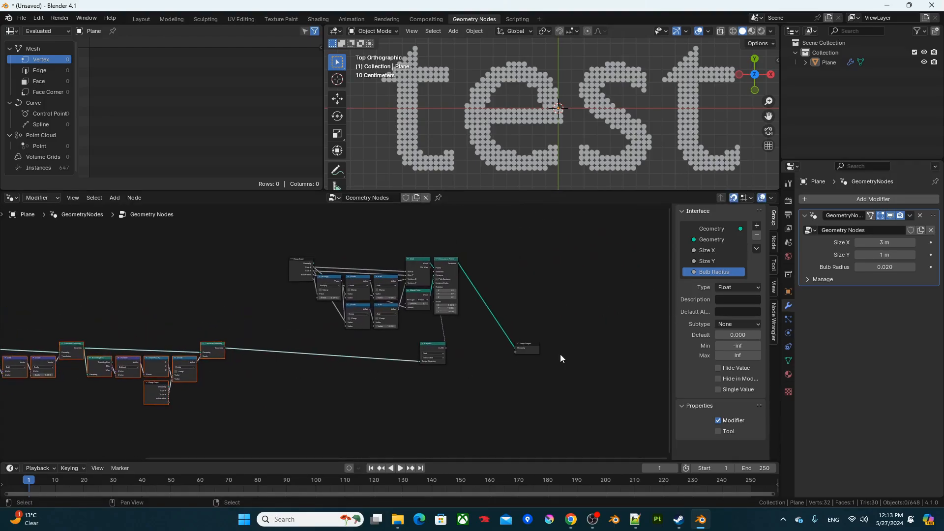
pyautogui.scroll(3, 536, 353)
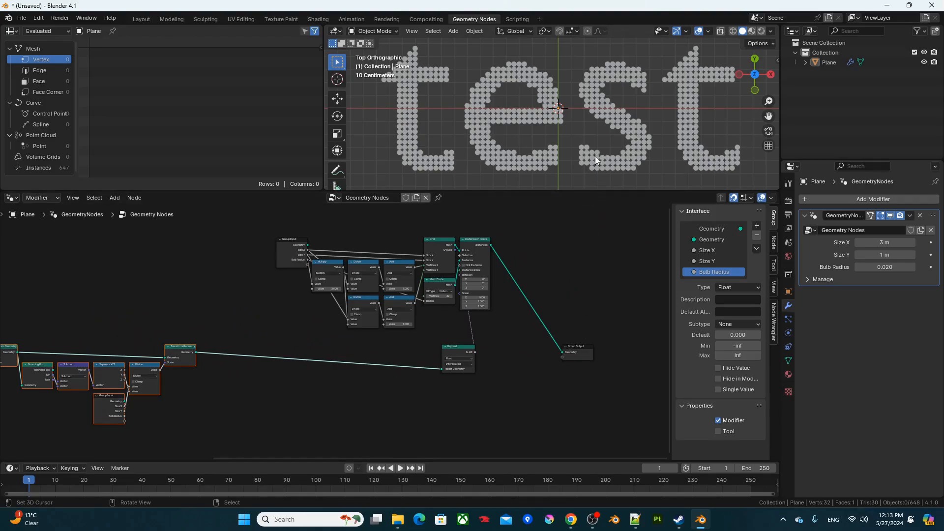
pyautogui.scroll(2, 482, 256)
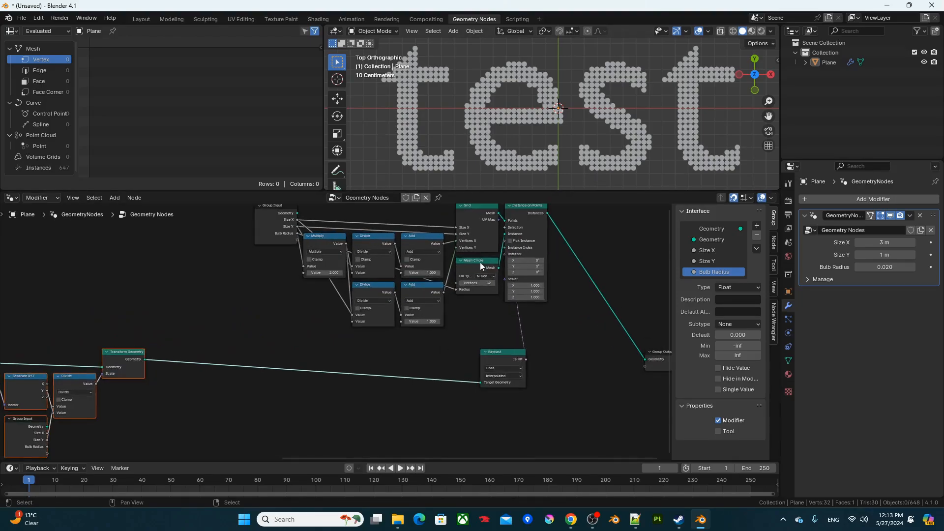
# Preview the Grid's mesh through the Group Output and centre the panel in a maximised 3D viewport
pyautogui.keyDown('ctrl'); pyautogui.keyDown('shift'); pyautogui.click(476, 214); pyautogui.keyUp('shift'); pyautogui.keyUp('ctrl')
pyautogui.scroll(-4, 555, 129)
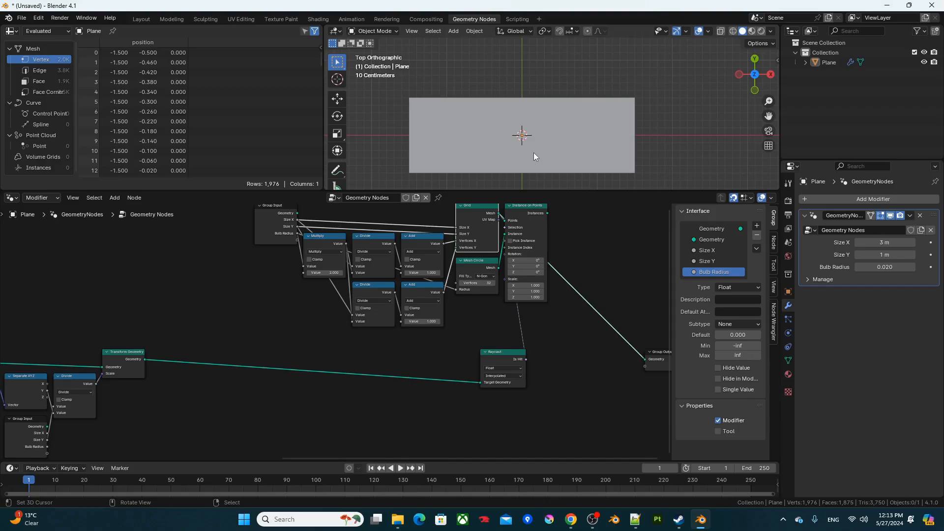
pyautogui.hotkey('ctrl', 'space')
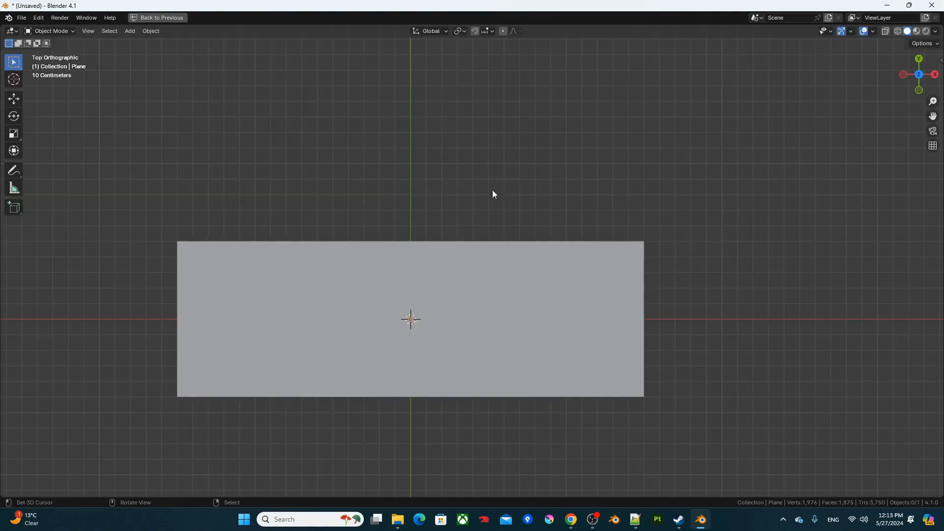
pyautogui.keyDown('shift'); pyautogui.moveTo(493, 194); pyautogui.dragTo(544, 173, button='middle'); pyautogui.keyUp('shift')
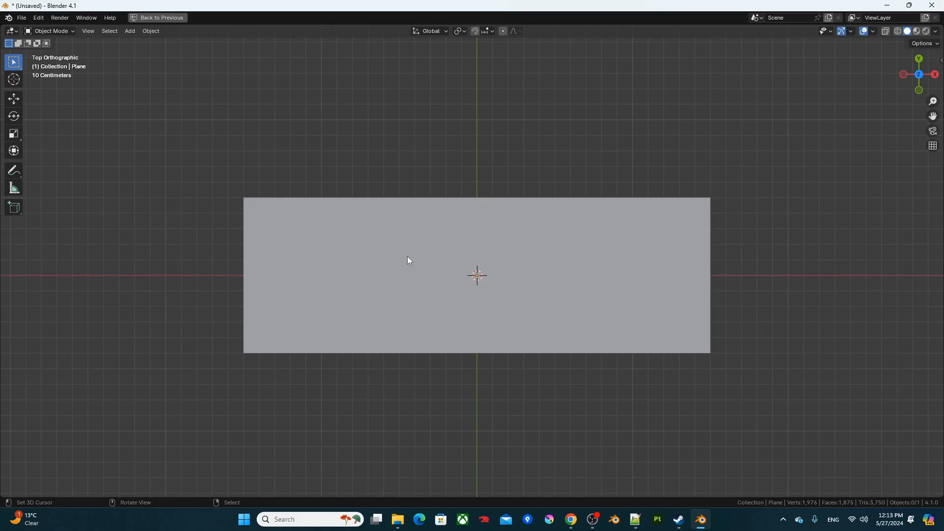
# Annotate a handwritten "Test" in the middle of the panel and another one just beyond its right edge
pyautogui.moveTo(383, 254)
pyautogui.mouseDown()
pyautogui.moveTo(448, 250)
pyautogui.moveTo(412, 310)
pyautogui.moveTo(442, 297)
pyautogui.moveTo(471, 305)
pyautogui.mouseUp()
pyautogui.moveTo(502, 270); pyautogui.dragTo(489, 304)
pyautogui.moveTo(506, 265)
pyautogui.mouseDown()
pyautogui.moveTo(553, 256)
pyautogui.moveTo(561, 294)
pyautogui.mouseUp()
pyautogui.moveTo(717, 243)
pyautogui.mouseDown()
pyautogui.moveTo(771, 237)
pyautogui.moveTo(742, 301)
pyautogui.moveTo(794, 302)
pyautogui.mouseUp()
pyautogui.moveTo(815, 261)
pyautogui.mouseDown()
pyautogui.moveTo(851, 255)
pyautogui.moveTo(871, 298)
pyautogui.mouseUp()
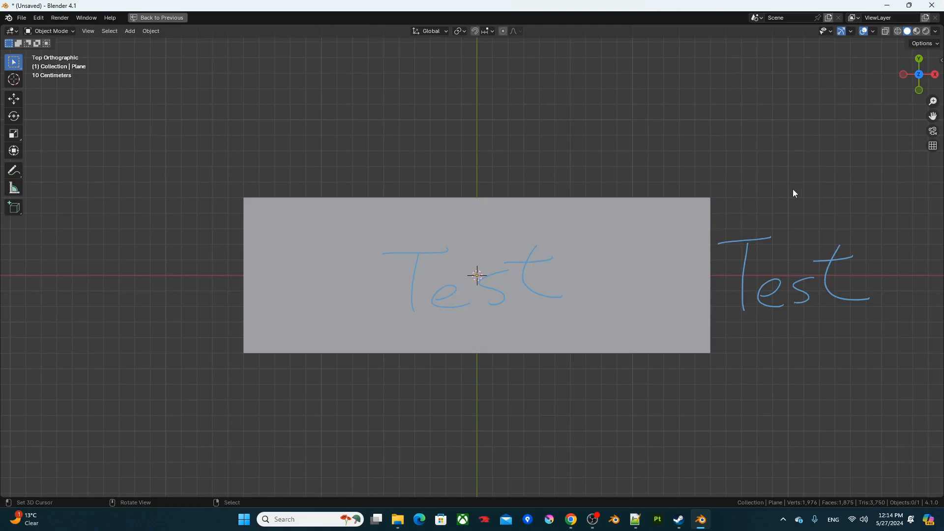
# Annotate the scroll path with a circle over the right-hand text, two leftward arrows, and a cross-marked "Test" beyond the panel's left edge
pyautogui.moveTo(793, 214); pyautogui.dragTo(793, 214)
pyautogui.moveTo(774, 171); pyautogui.dragTo(663, 175)
pyautogui.moveTo(309, 176); pyautogui.dragTo(225, 169)
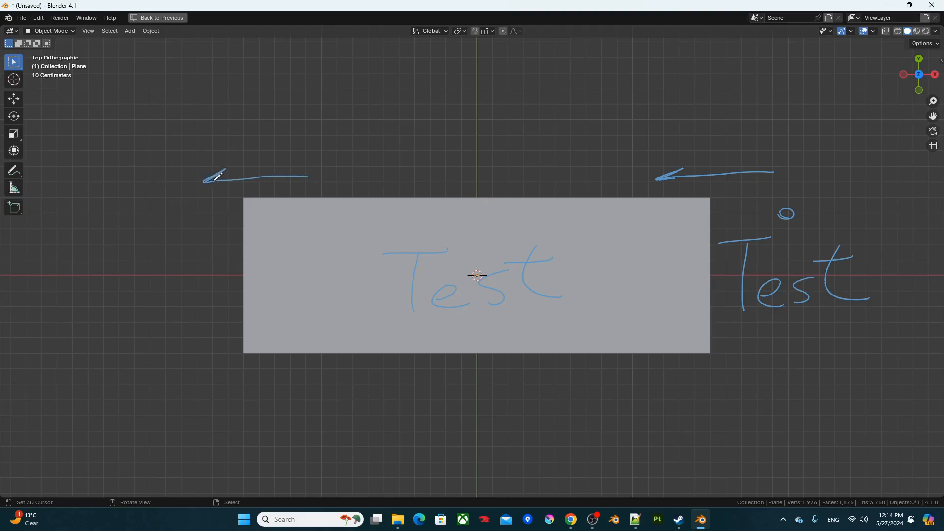
pyautogui.moveTo(147, 253)
pyautogui.mouseDown()
pyautogui.moveTo(95, 255)
pyautogui.moveTo(122, 315)
pyautogui.moveTo(183, 309)
pyautogui.mouseUp()
pyautogui.moveTo(209, 272)
pyautogui.mouseDown()
pyautogui.moveTo(243, 265)
pyautogui.moveTo(239, 303)
pyautogui.mouseUp()
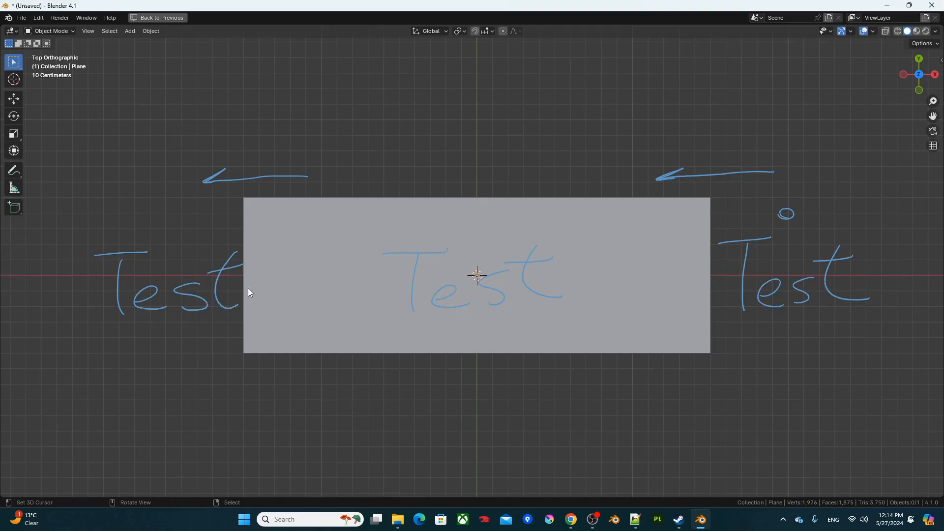
pyautogui.click(787, 212)
pyautogui.click(168, 217)
pyautogui.hotkey('shift', 's')
pyautogui.click(384, 308)
# Annotate vertical lines at the panel's centre, its right edge and the middle text's left edge, with braces spanning both distances
pyautogui.moveTo(476, 176); pyautogui.dragTo(481, 387)
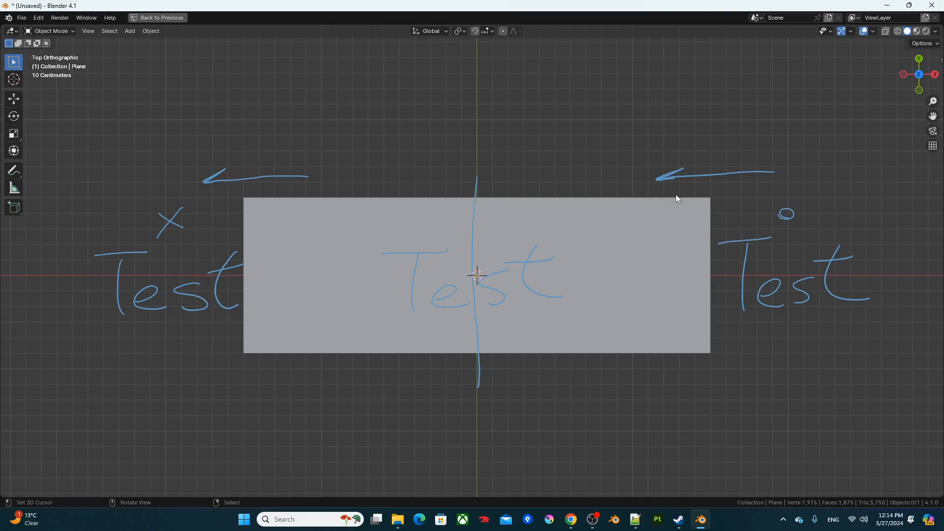
pyautogui.moveTo(712, 167); pyautogui.dragTo(708, 387)
pyautogui.moveTo(474, 197)
pyautogui.mouseDown()
pyautogui.moveTo(511, 163)
pyautogui.moveTo(599, 146)
pyautogui.moveTo(695, 170)
pyautogui.moveTo(699, 203)
pyautogui.mouseUp()
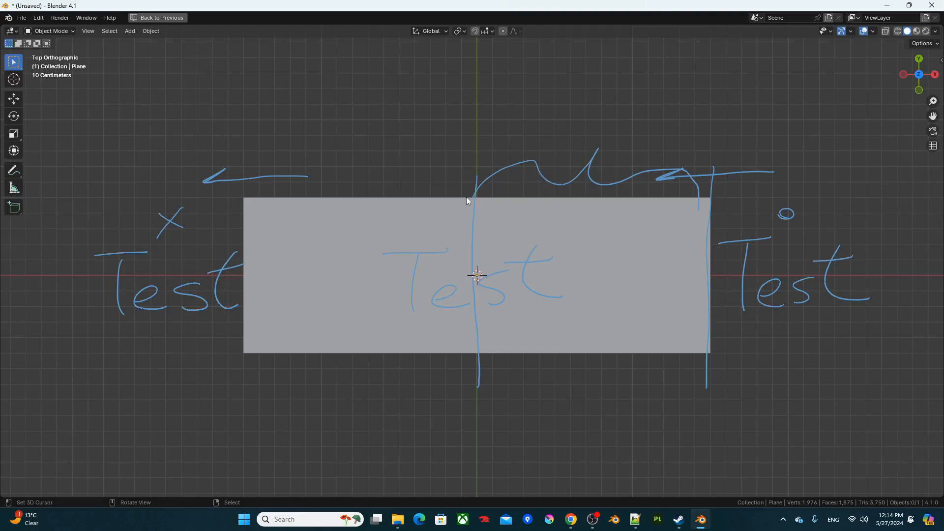
pyautogui.moveTo(376, 185); pyautogui.dragTo(380, 357)
pyautogui.moveTo(382, 234)
pyautogui.mouseDown()
pyautogui.moveTo(436, 212)
pyautogui.moveTo(471, 241)
pyautogui.mouseUp()
# Remove the annotation layer, draw fresh vertical annotation lines along the panel's left and right edges, and restore the full workspace layout
pyautogui.press('q')
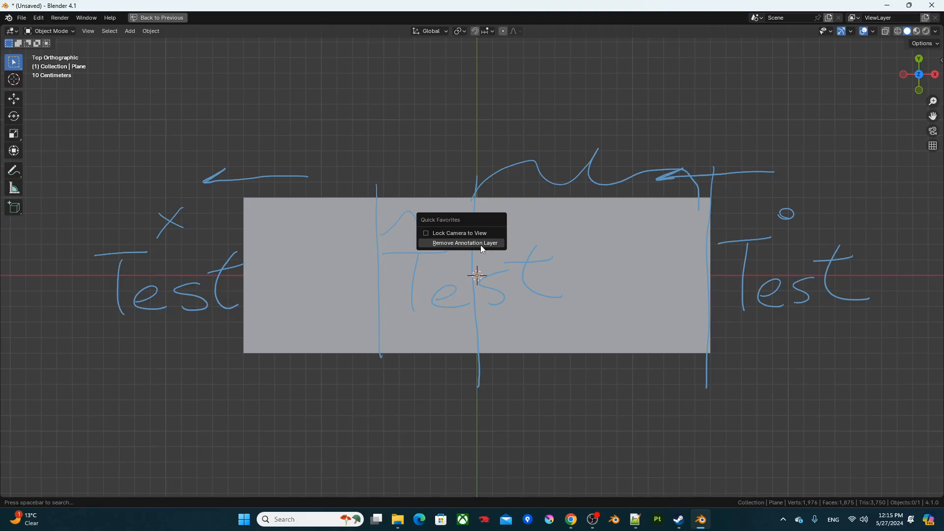
pyautogui.click(480, 243)
pyautogui.moveTo(714, 163); pyautogui.dragTo(707, 379)
pyautogui.moveTo(242, 163); pyautogui.dragTo(247, 396)
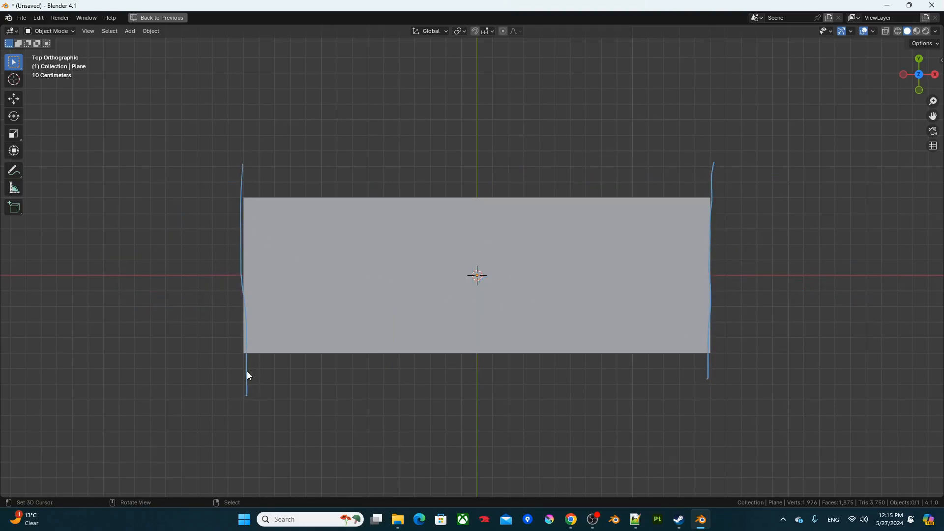
pyautogui.hotkey('ctrl', 'space')
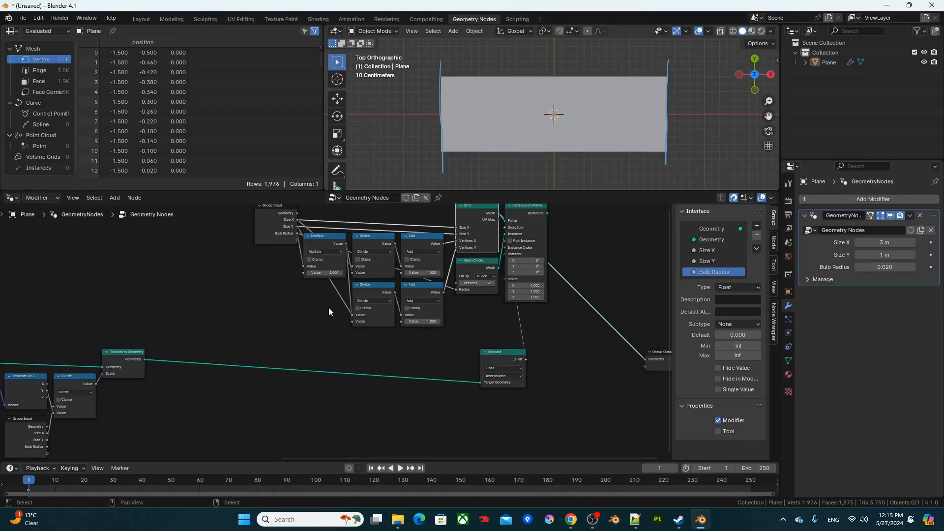
# Add a Bounding Box node fed by the last Transform Geometry's Geometry output, placed just after it
pyautogui.scroll(1, 514, 123)
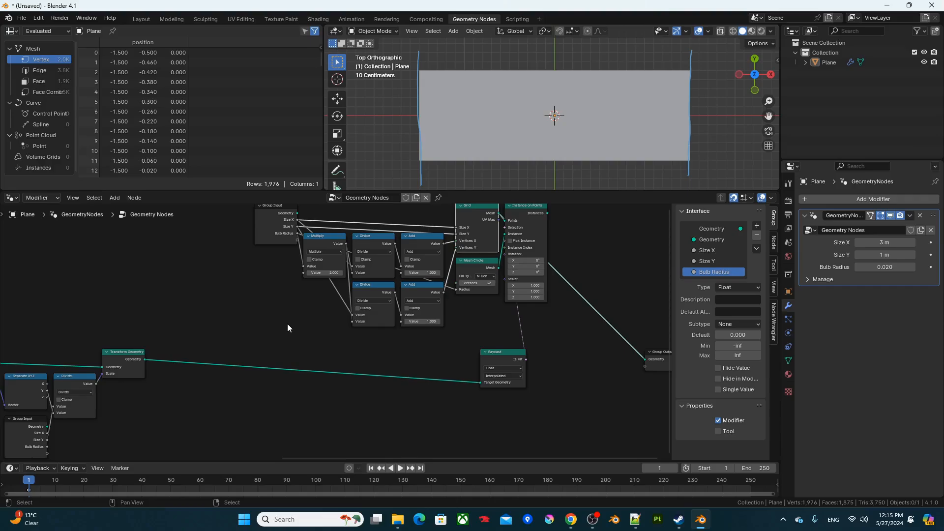
pyautogui.scroll(2, 134, 358)
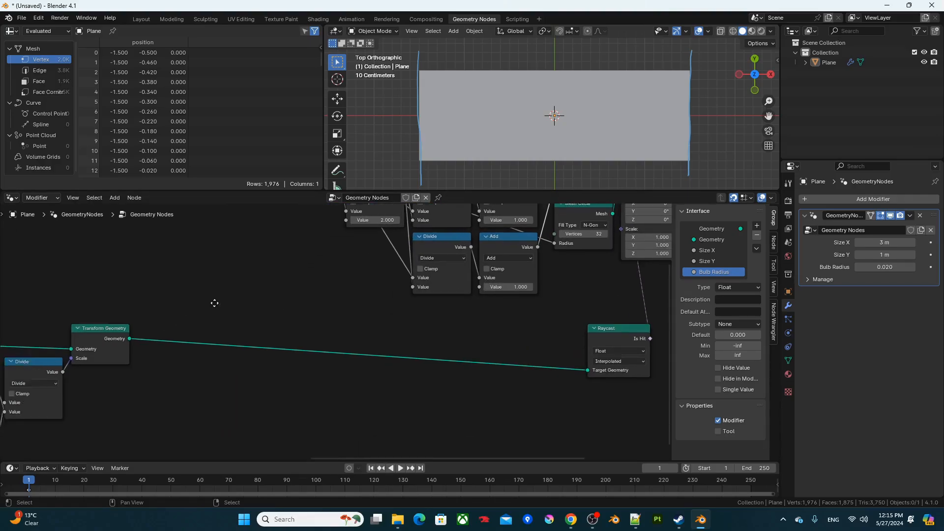
pyautogui.moveTo(183, 328); pyautogui.dragTo(204, 364)
pyautogui.write('bo')
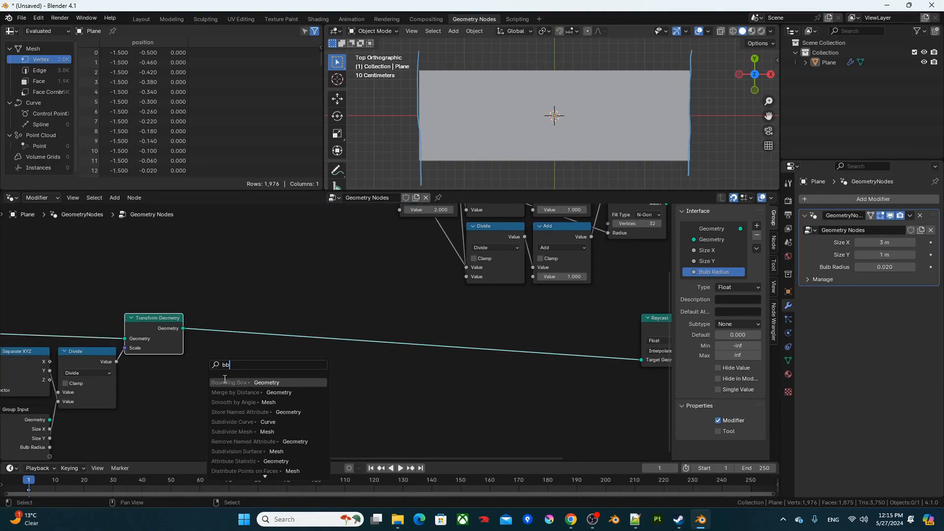
pyautogui.click(225, 381)
pyautogui.click(218, 370)
# Connect the new Bounding Box's Max output to a new Vector Math node set to Subtract
pyautogui.scroll(-1, 315, 324)
pyautogui.scroll(-2, 309, 319)
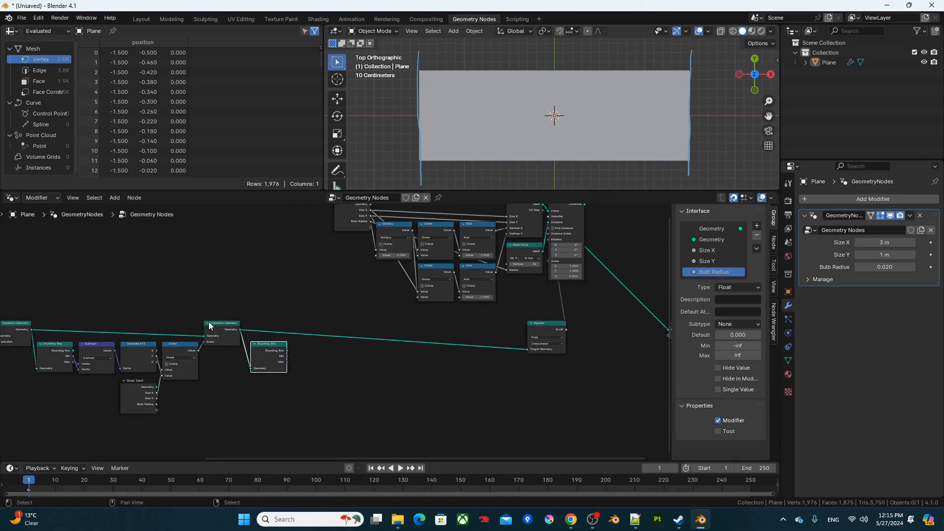
pyautogui.scroll(2, 209, 327)
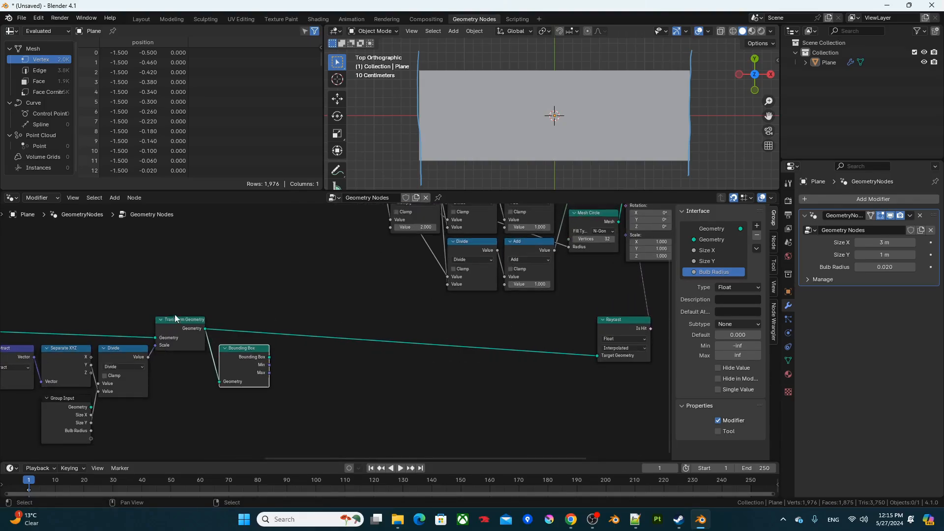
pyautogui.scroll(1, 277, 394)
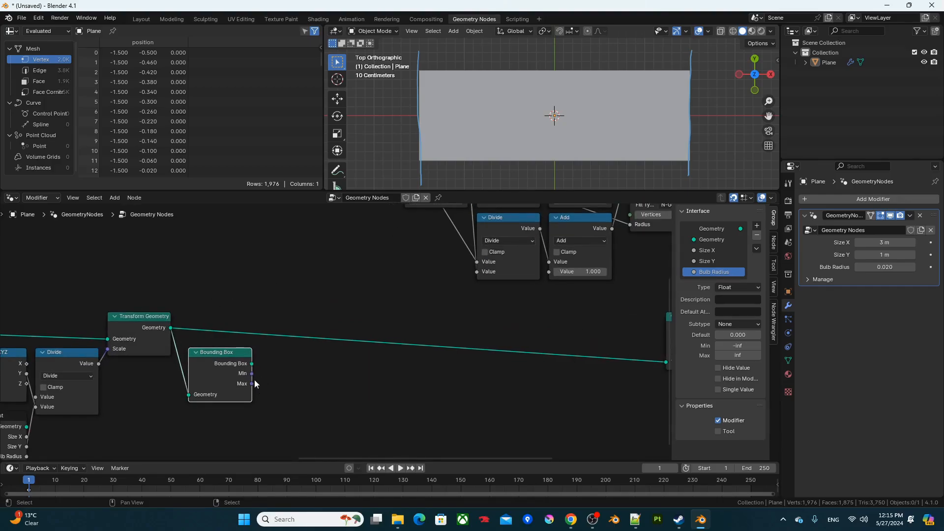
pyautogui.moveTo(254, 380); pyautogui.dragTo(291, 373)
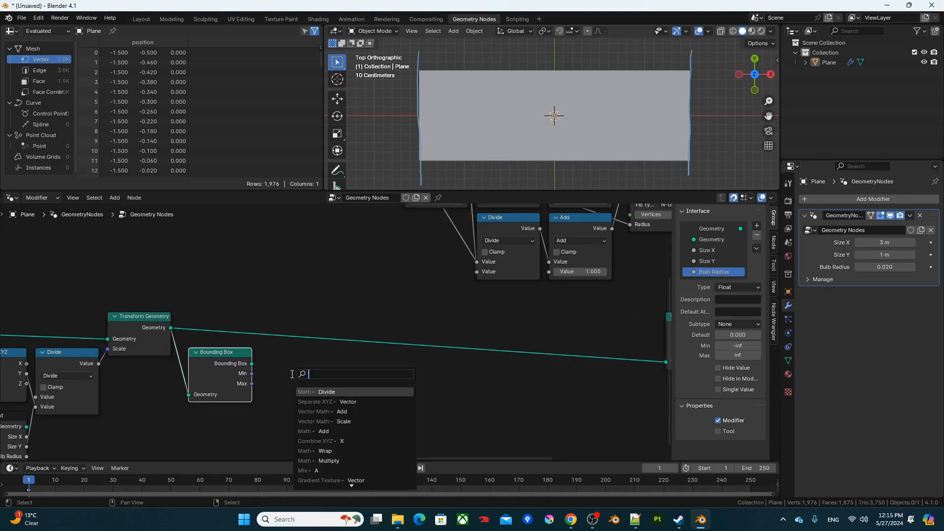
pyautogui.write('vec')
pyautogui.press('Return')
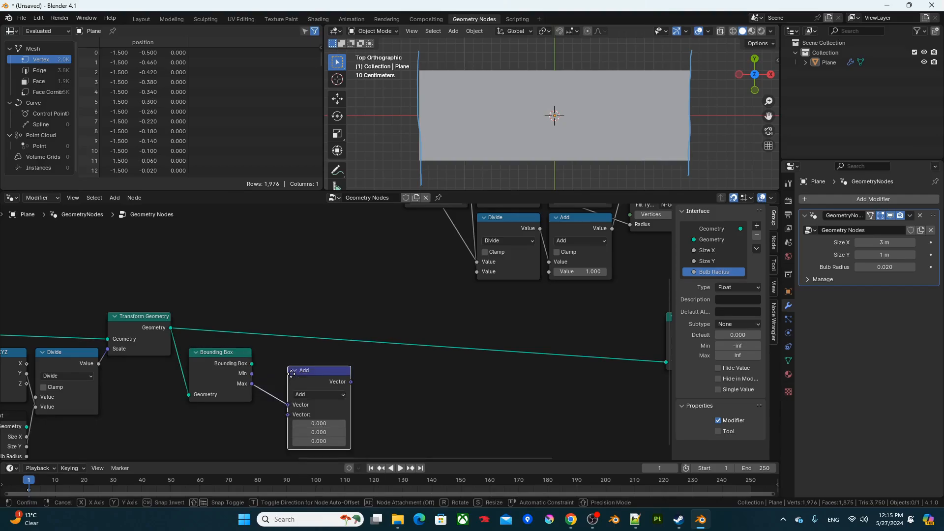
pyautogui.click(264, 357)
pyautogui.click(279, 377)
pyautogui.click(276, 383)
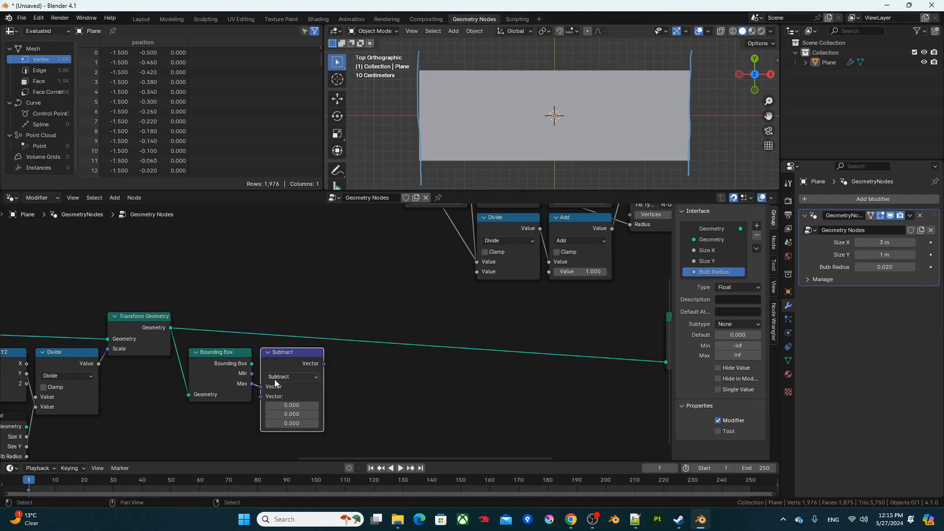
# Connect the Bounding Box's Min output to the Subtract node's second vector and feed the result into a new Separate XYZ node
pyautogui.moveTo(253, 373); pyautogui.dragTo(270, 406)
pyautogui.keyDown('ctrl'); pyautogui.hscroll(5, 270, 405); pyautogui.keyUp('ctrl')
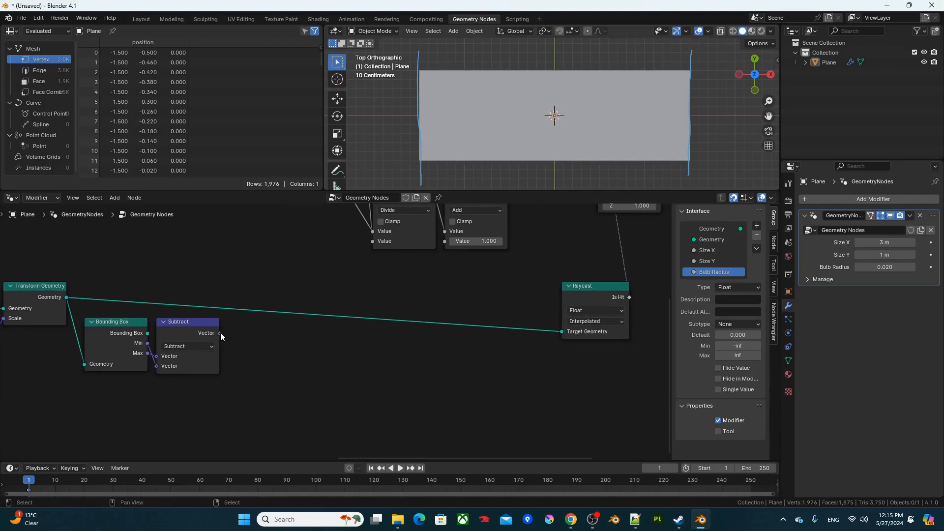
pyautogui.moveTo(220, 333); pyautogui.dragTo(274, 354)
pyautogui.write('sx')
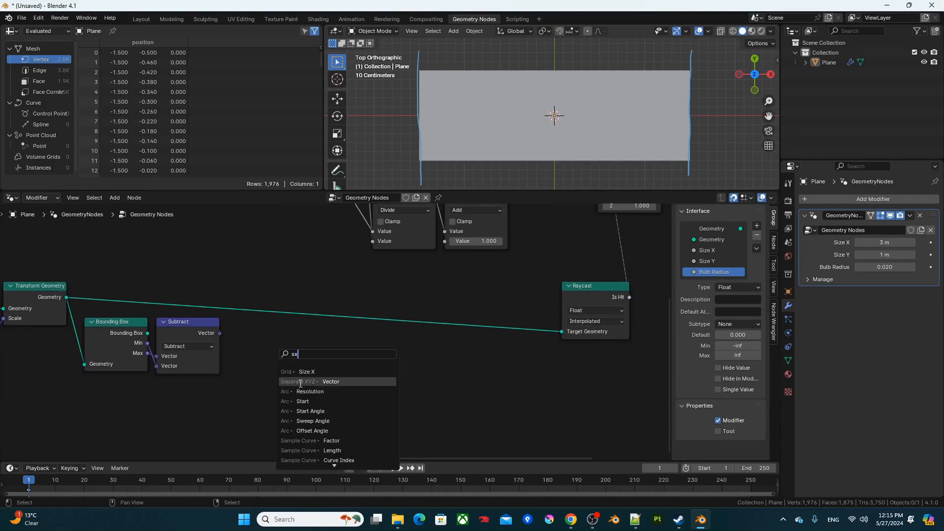
pyautogui.click(300, 383)
pyautogui.click(292, 337)
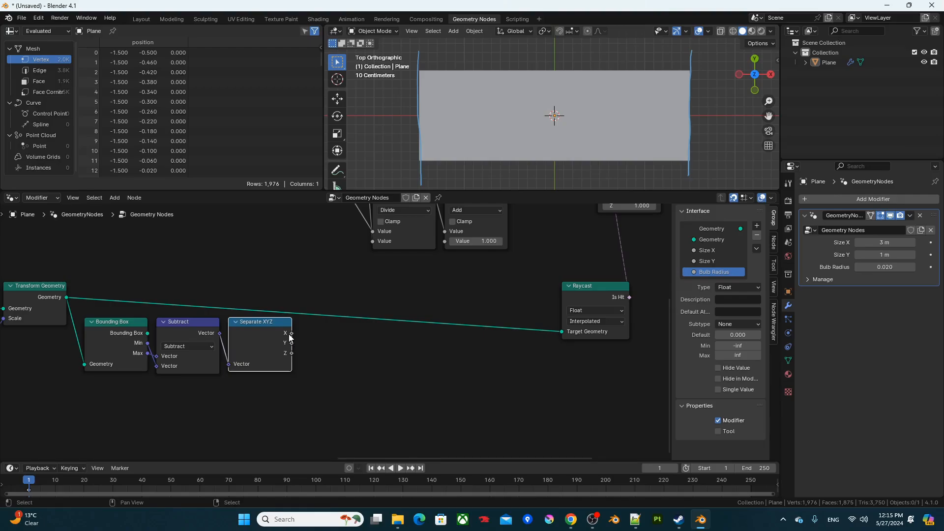
# Add a Multiply math node with factor 0.5, fed by the X output of the new Separate XYZ node
pyautogui.moveTo(292, 333); pyautogui.dragTo(335, 332)
pyautogui.moveTo(309, 361); pyautogui.dragTo(344, 343, button='middle')
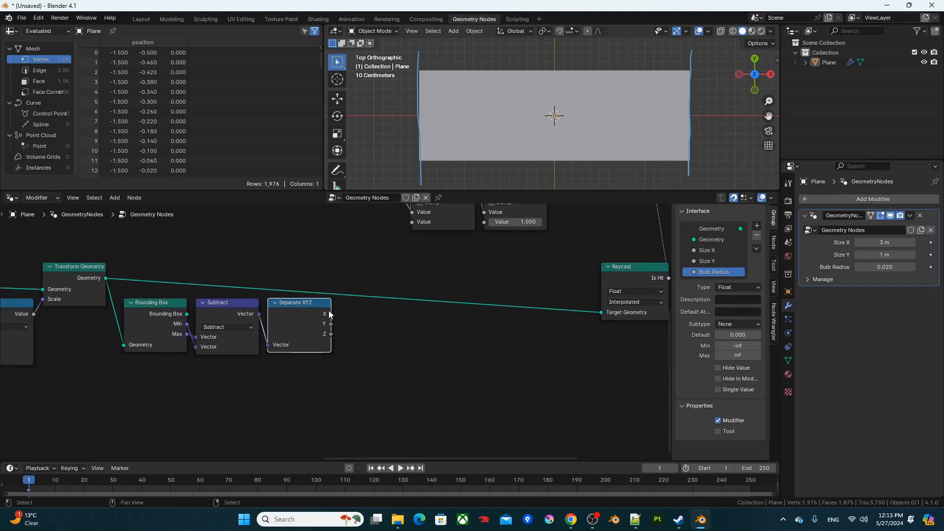
pyautogui.moveTo(331, 314); pyautogui.dragTo(354, 333)
pyautogui.write('mul')
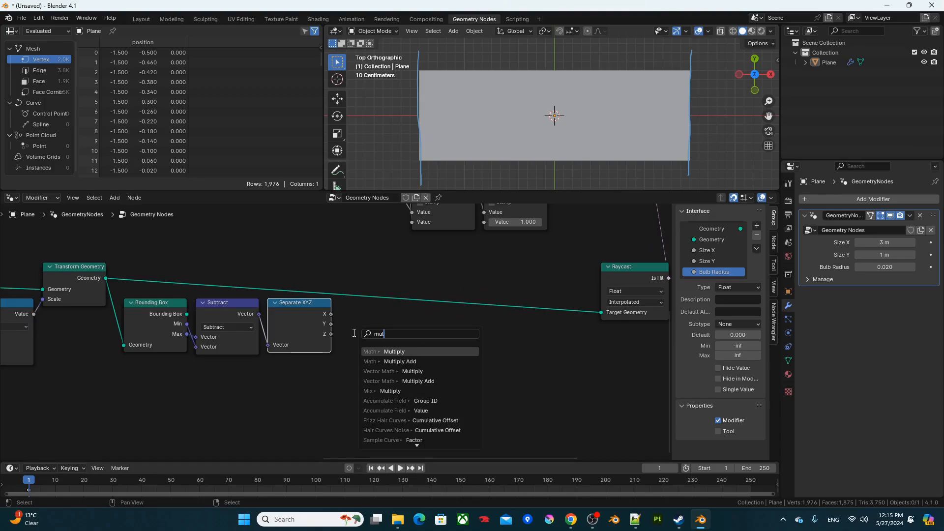
pyautogui.press('Return')
pyautogui.click(336, 306)
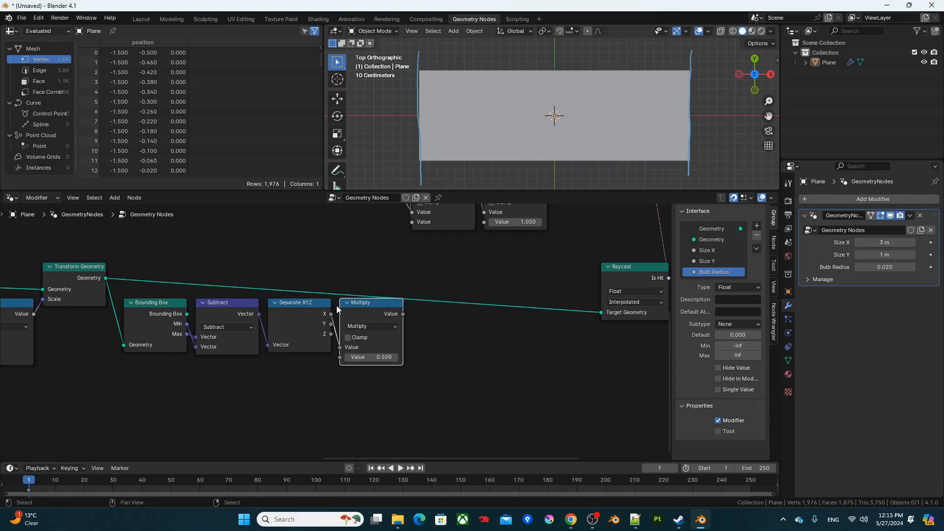
# Add a Group Input node with its Size X feeding a new Multiply node of factor 0.5, and place both below the bounding-box chain
pyautogui.scroll(-2, 331, 376)
pyautogui.hscroll(-2, 331, 376)
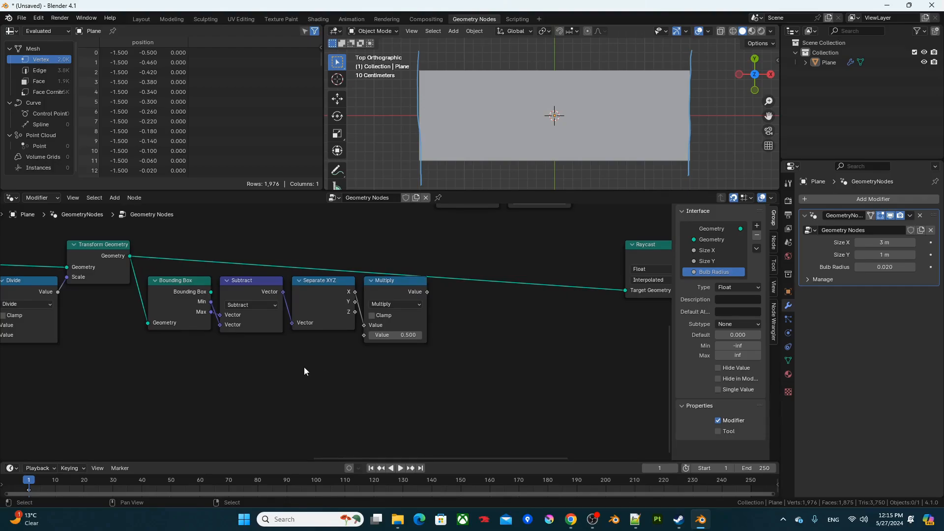
pyautogui.press('F3')
pyautogui.write('gi')
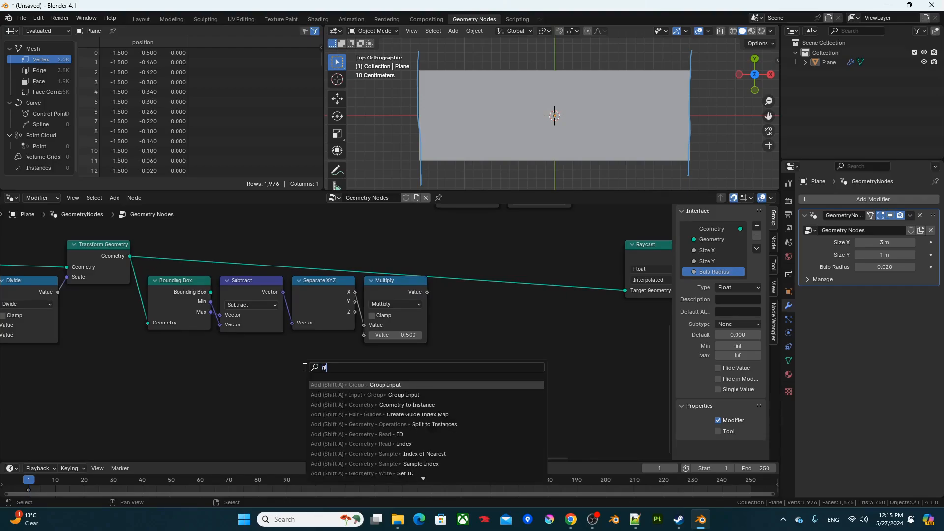
pyautogui.press('Return')
pyautogui.click(287, 367)
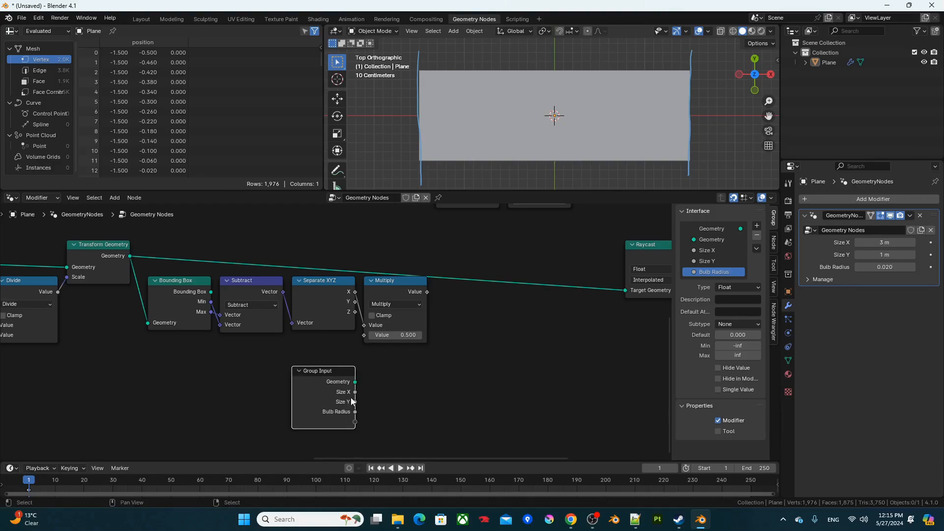
pyautogui.moveTo(355, 392); pyautogui.dragTo(363, 381)
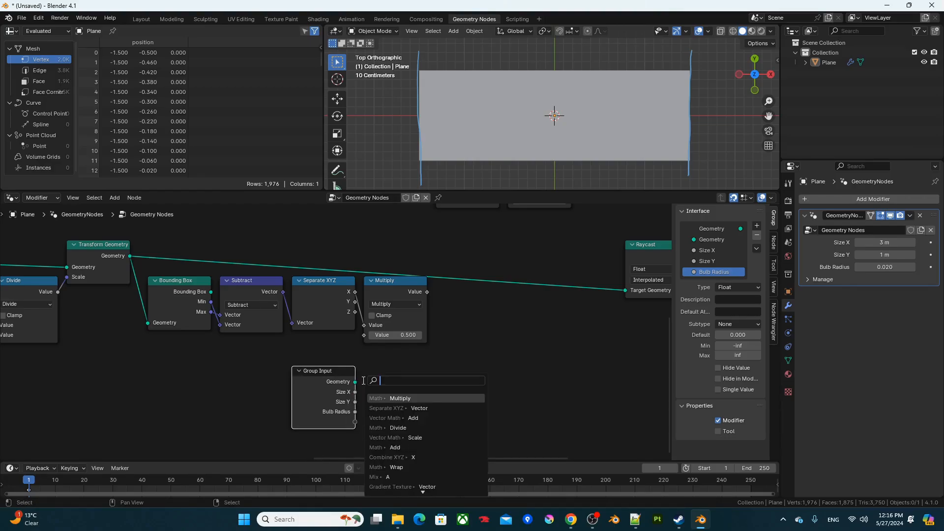
pyautogui.write('mult')
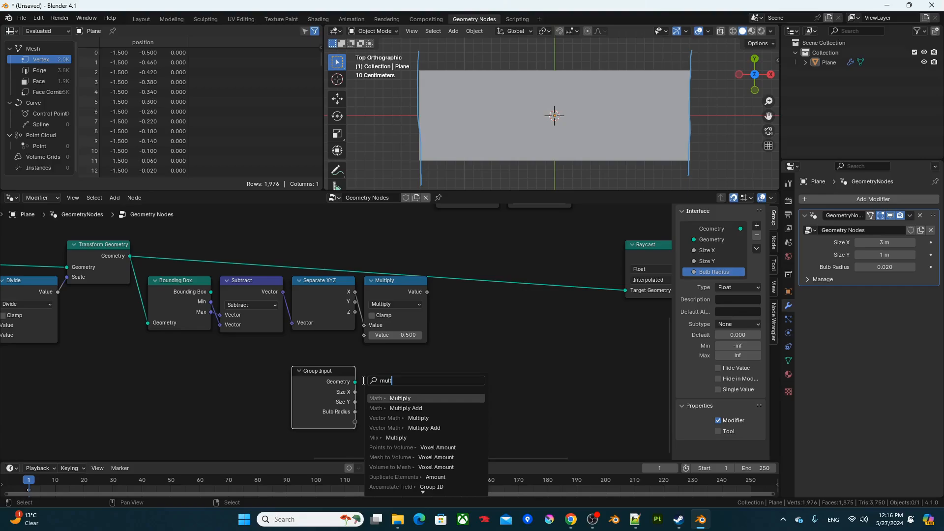
pyautogui.press('Return')
pyautogui.click(362, 372)
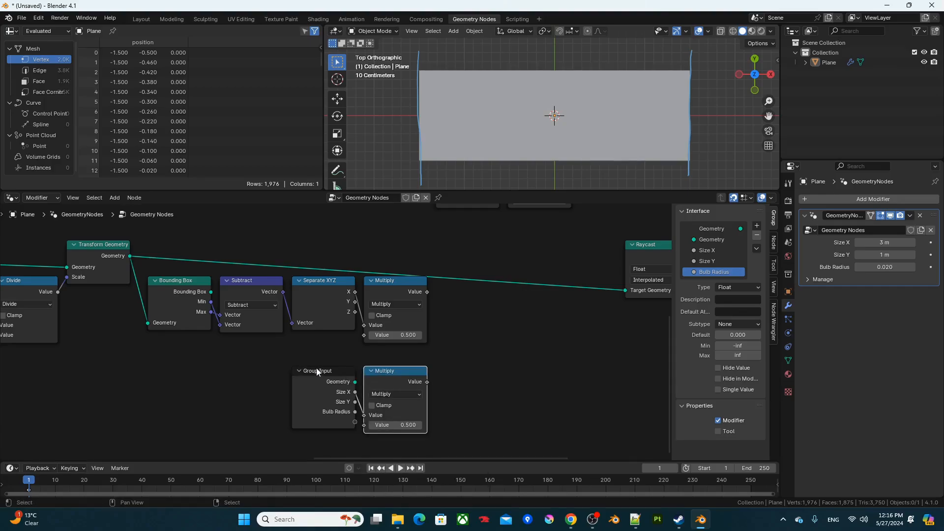
pyautogui.moveTo(297, 358); pyautogui.dragTo(405, 362)
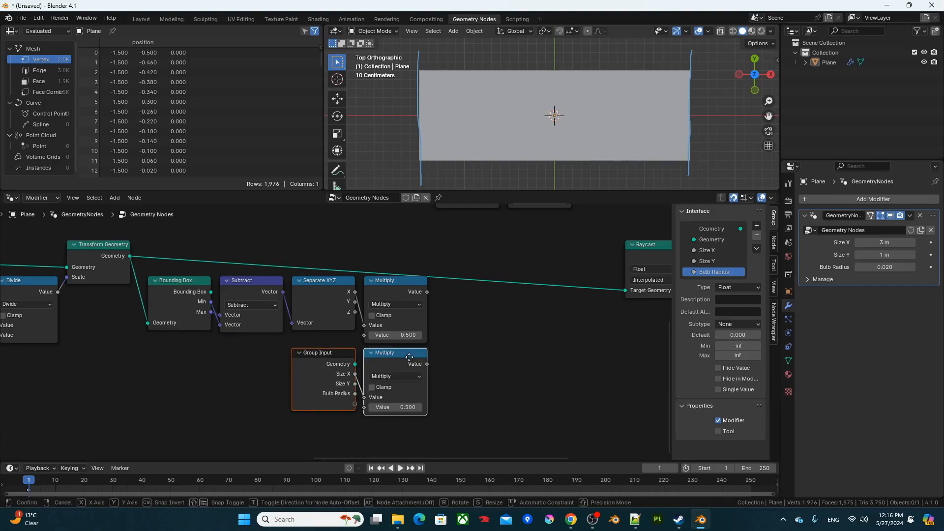
# Add an Add math node that sums the outputs of the two new Multiply nodes
pyautogui.moveTo(453, 327); pyautogui.dragTo(352, 320, button='middle')
pyautogui.moveTo(328, 301); pyautogui.dragTo(369, 315)
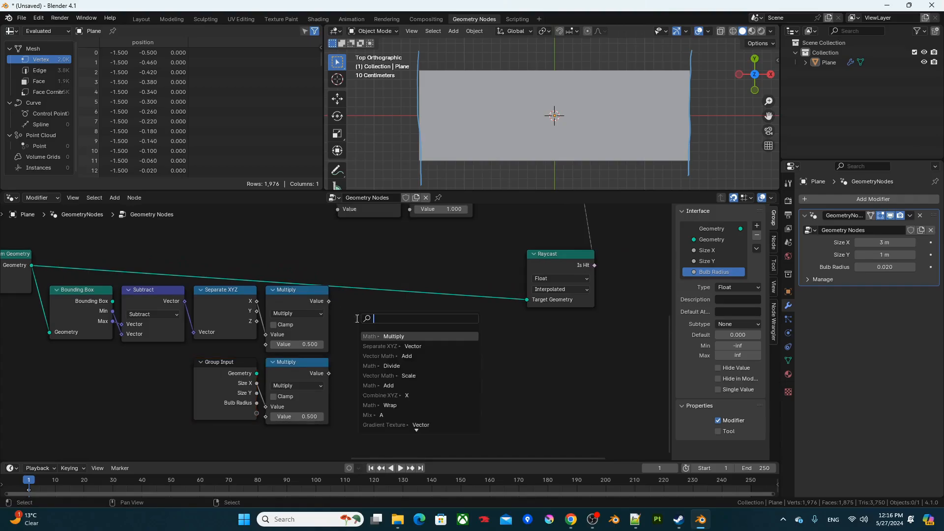
pyautogui.write('add')
pyautogui.press('Return')
pyautogui.click(360, 313)
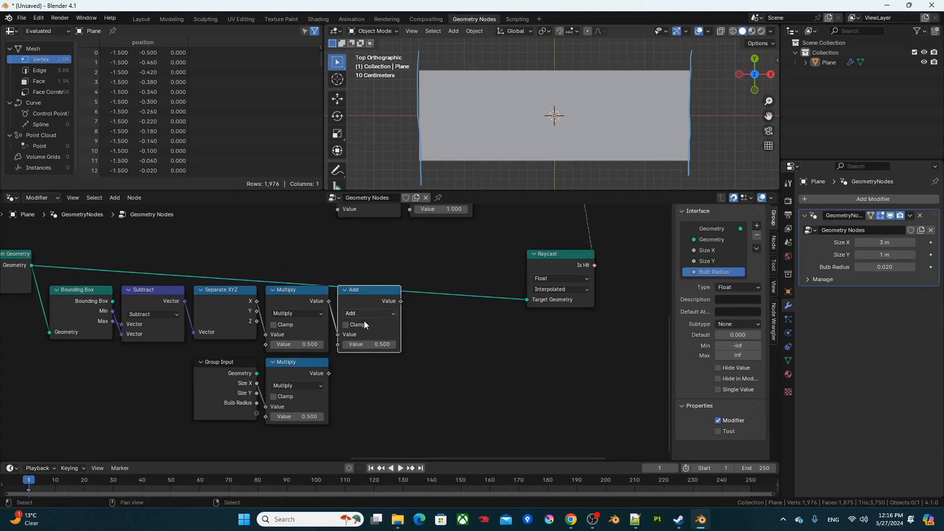
pyautogui.moveTo(329, 373); pyautogui.dragTo(394, 320)
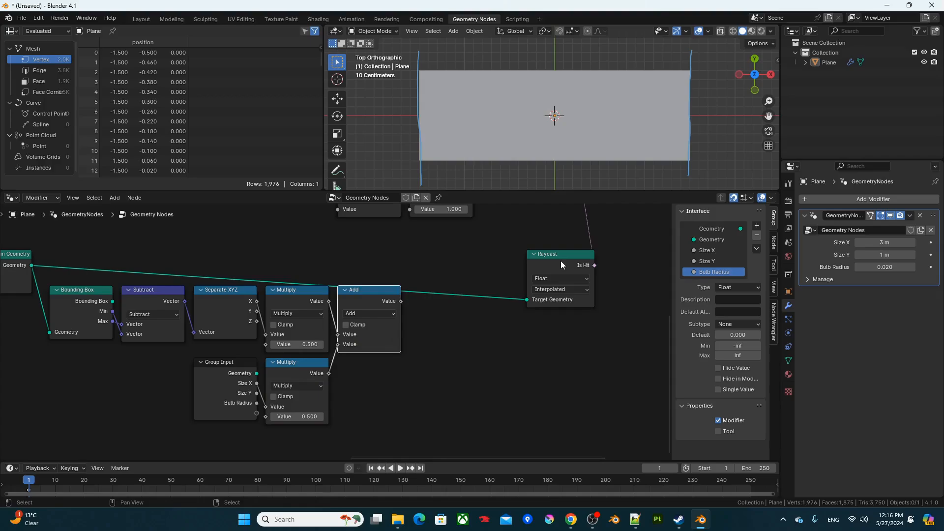
# Shift the Raycast node aside and add a Combine XYZ node whose X input receives the Add node's result
pyautogui.moveTo(561, 260); pyautogui.dragTo(579, 258)
pyautogui.click(447, 339)
pyautogui.press('F3')
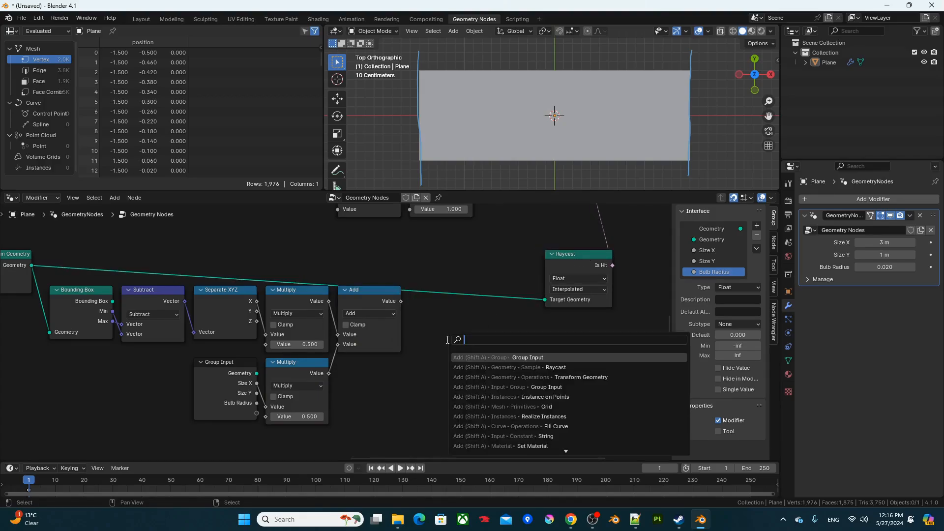
pyautogui.write('comb')
pyautogui.press('Return')
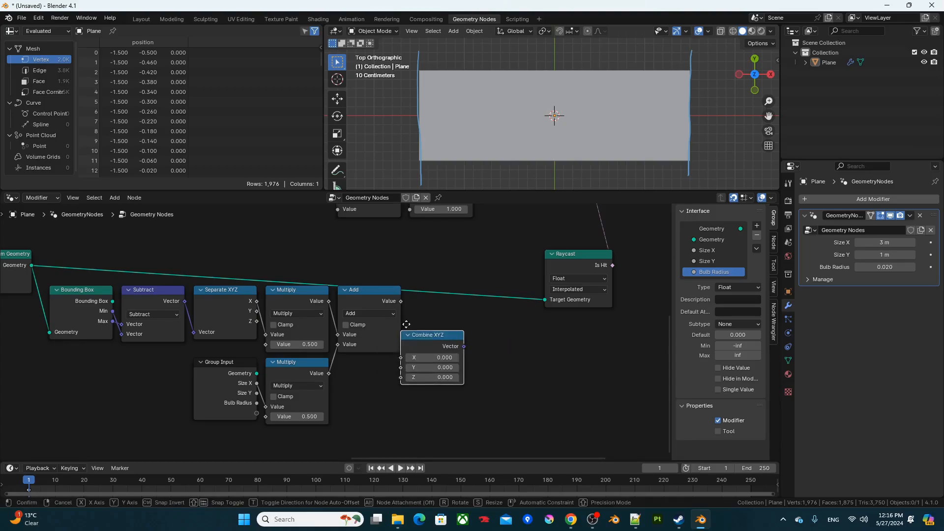
pyautogui.click(403, 301)
pyautogui.moveTo(401, 301)
pyautogui.mouseDown()
pyautogui.moveTo(411, 339)
pyautogui.moveTo(425, 305)
pyautogui.moveTo(416, 305)
pyautogui.mouseUp()
# Insert a Transform Geometry node before Raycast's Target Geometry and connect the Combine XYZ vector to its Translation
pyautogui.click(525, 268)
pyautogui.press('F3')
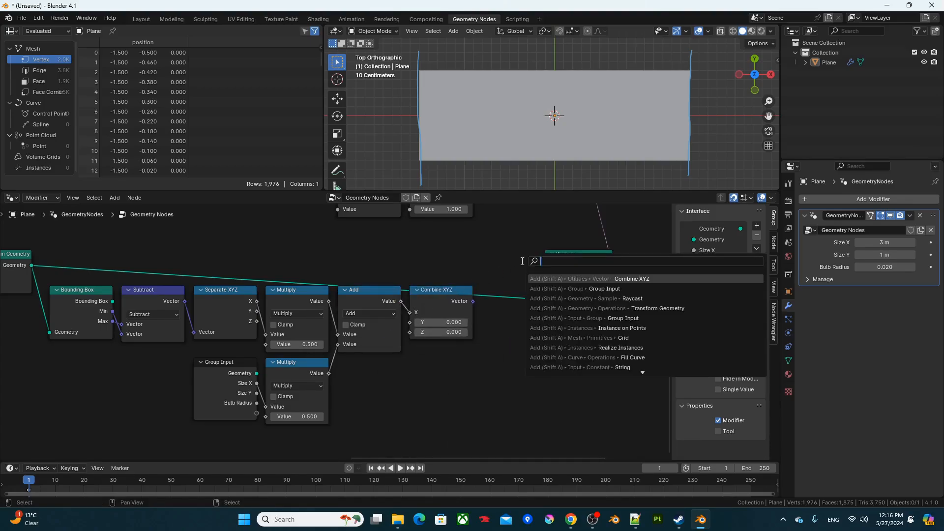
pyautogui.write('tra')
pyautogui.press('Return')
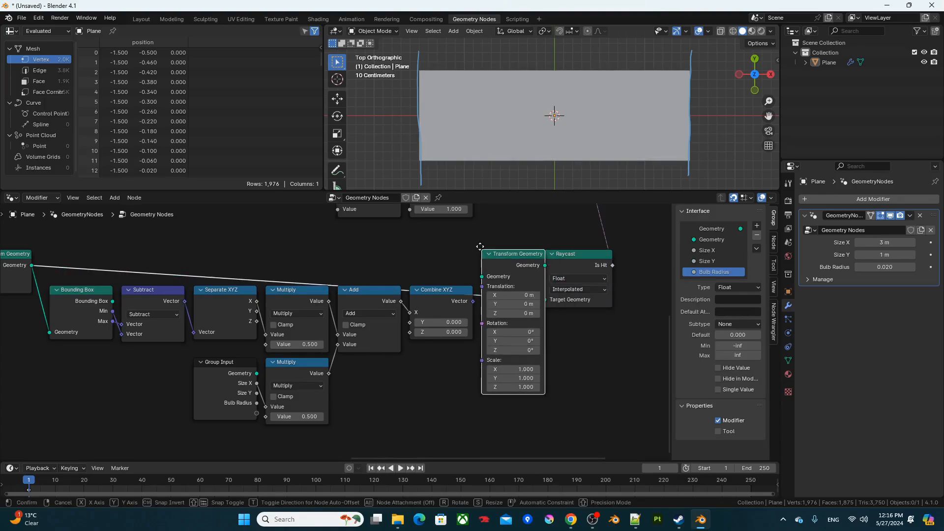
pyautogui.click(498, 250)
pyautogui.moveTo(584, 265); pyautogui.dragTo(612, 266)
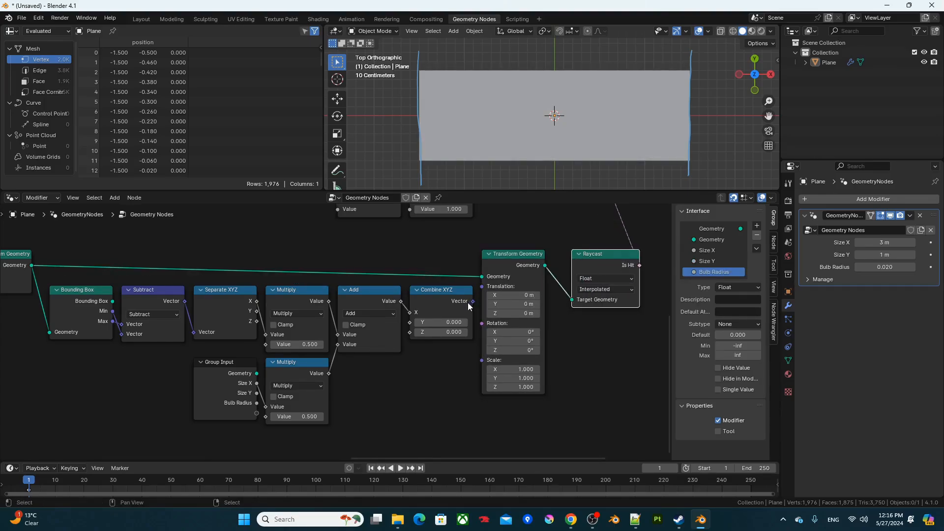
pyautogui.moveTo(472, 302); pyautogui.dragTo(490, 284)
# Preview the new Transform Geometry output in the viewer and compare the text's position with the earlier Transform Geometry output
pyautogui.moveTo(477, 235); pyautogui.dragTo(442, 244, button='middle')
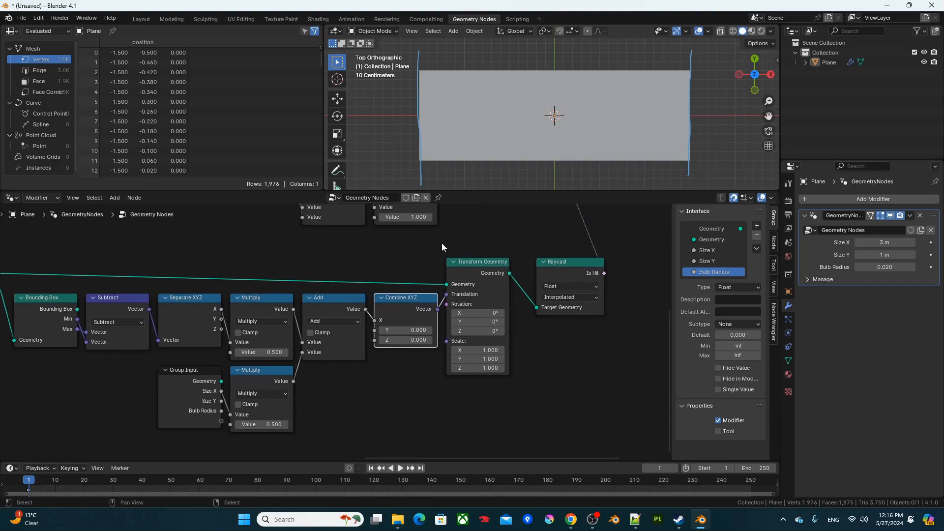
pyautogui.keyDown('ctrl'); pyautogui.keyDown('shift'); pyautogui.click(466, 278); pyautogui.keyUp('shift'); pyautogui.keyUp('ctrl')
pyautogui.keyDown('shift'); pyautogui.moveTo(688, 85); pyautogui.dragTo(585, 89, button='middle'); pyautogui.keyUp('shift')
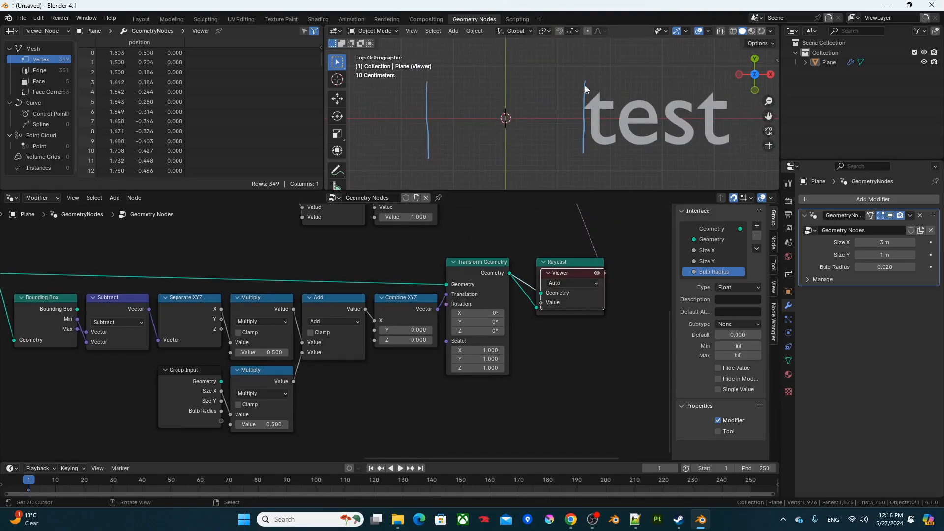
pyautogui.keyDown('ctrl'); pyautogui.hscroll(-5, 174, 314); pyautogui.keyUp('ctrl')
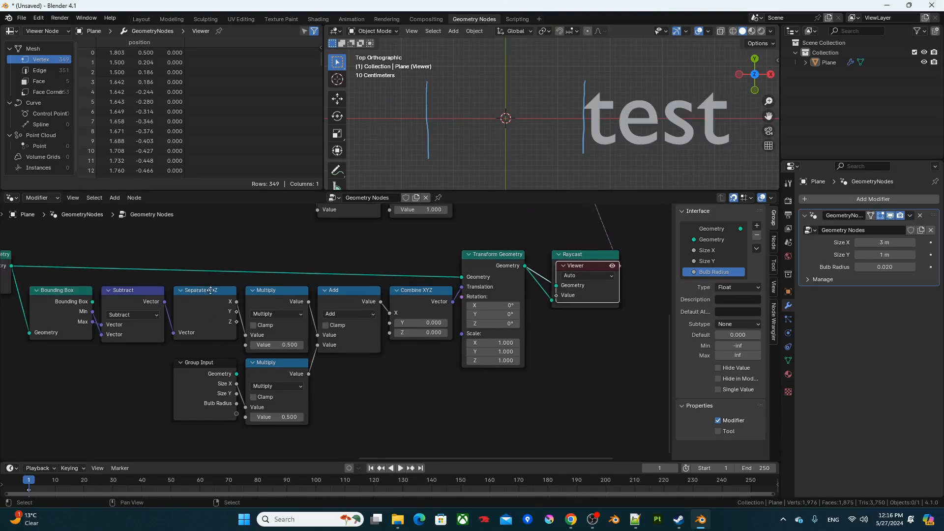
pyautogui.keyDown('ctrl'); pyautogui.keyDown('shift'); pyautogui.click(75, 270); pyautogui.keyUp('shift'); pyautogui.keyUp('ctrl')
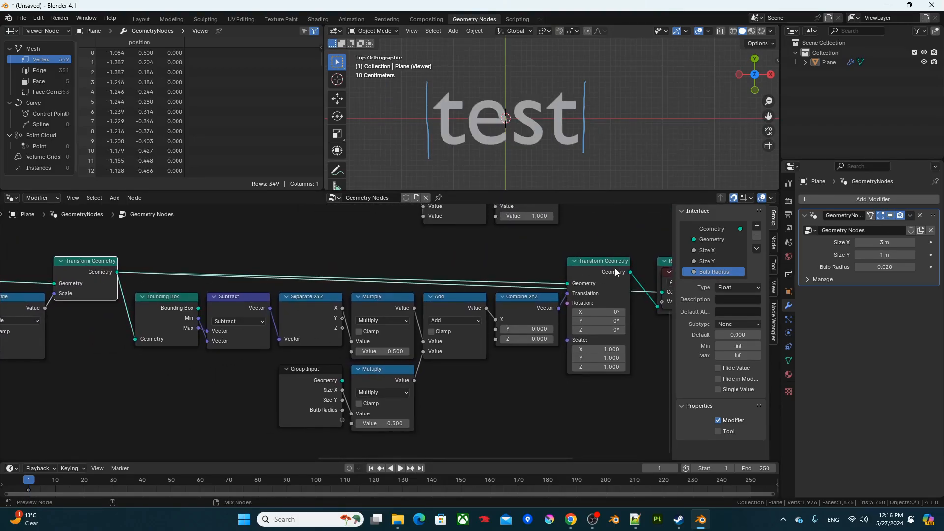
pyautogui.keyDown('ctrl'); pyautogui.keyDown('shift'); pyautogui.click(566, 260); pyautogui.keyUp('shift'); pyautogui.keyUp('ctrl')
pyautogui.keyDown('ctrl'); pyautogui.hscroll(7, 566, 259); pyautogui.keyUp('ctrl')
pyautogui.scroll(-2, 495, 294)
pyautogui.keyDown('ctrl'); pyautogui.keyDown('shift'); pyautogui.click(496, 294); pyautogui.keyUp('shift'); pyautogui.keyUp('ctrl')
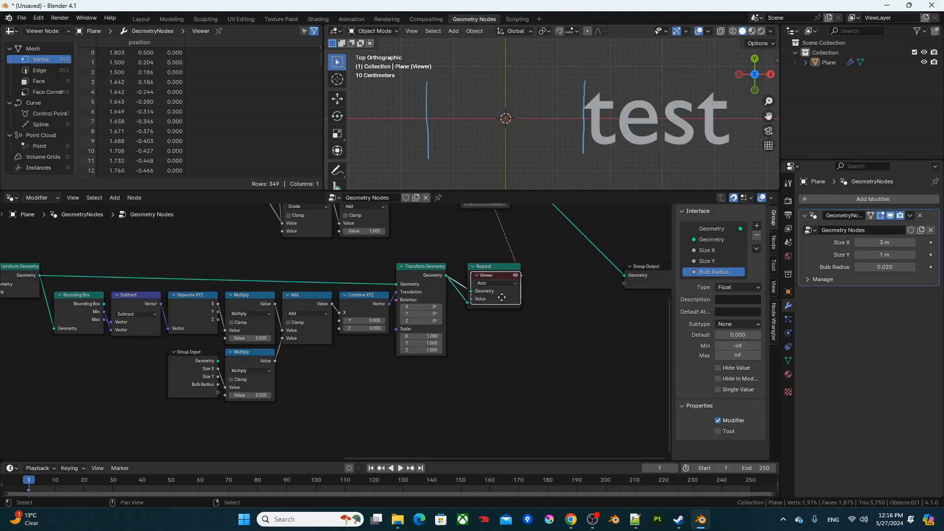
# Move the bulb-grid nodes, Raycast, Viewer and Group Output farther right along X, away from the last Transform Geometry
pyautogui.scroll(-3, 539, 311)
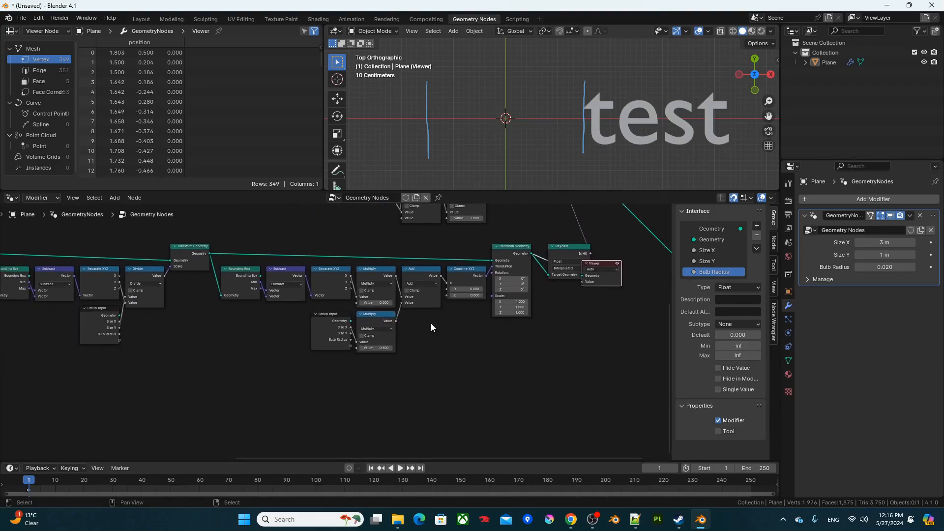
pyautogui.moveTo(431, 323); pyautogui.dragTo(387, 398, button='middle')
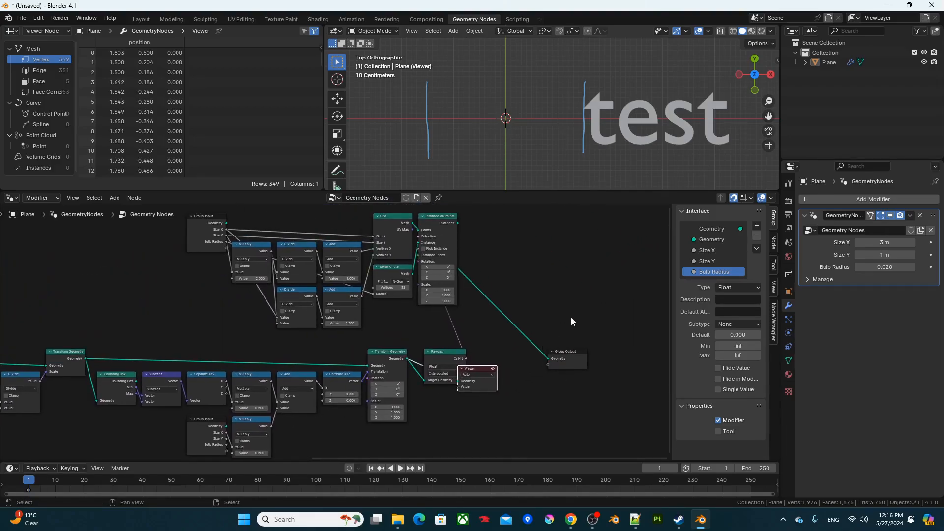
pyautogui.moveTo(571, 322); pyautogui.dragTo(202, 226)
pyautogui.moveTo(438, 337); pyautogui.dragTo(589, 418)
pyautogui.press('g')
pyautogui.press('x')
pyautogui.click(548, 331)
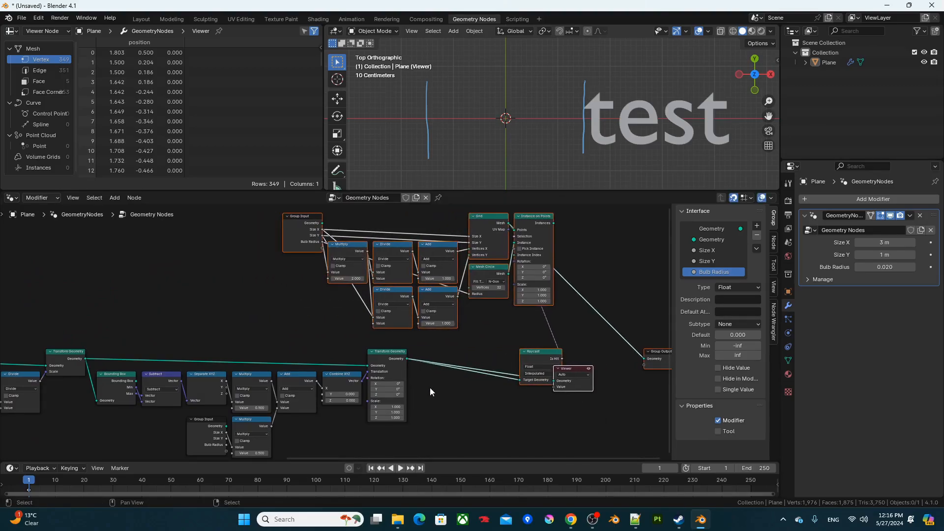
# Move the last Transform Geometry and the Combine XYZ node right along X, leaving a gap after the Add node
pyautogui.moveTo(430, 392); pyautogui.dragTo(467, 343, button='middle')
pyautogui.click(430, 323)
pyautogui.press('g')
pyautogui.press('x')
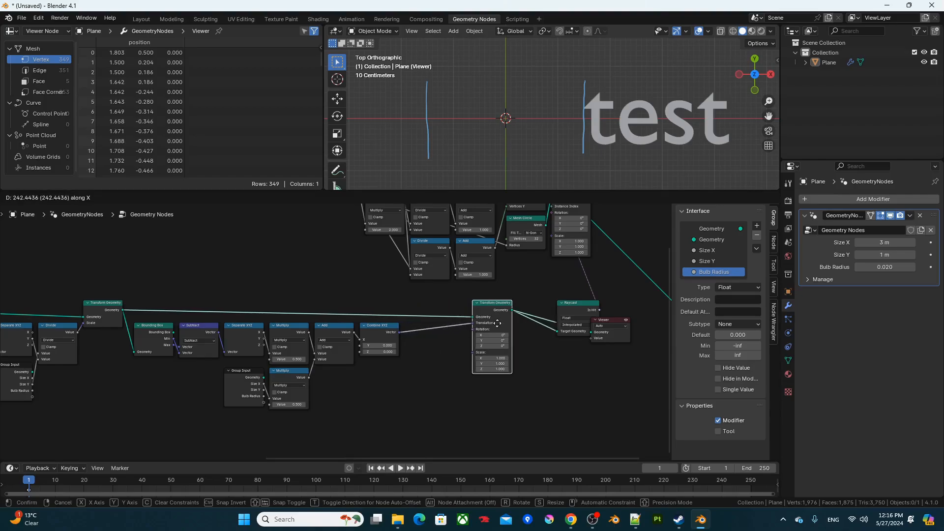
pyautogui.click(513, 323)
pyautogui.scroll(2, 467, 325)
pyautogui.click(422, 327)
pyautogui.press('g')
pyautogui.press('x')
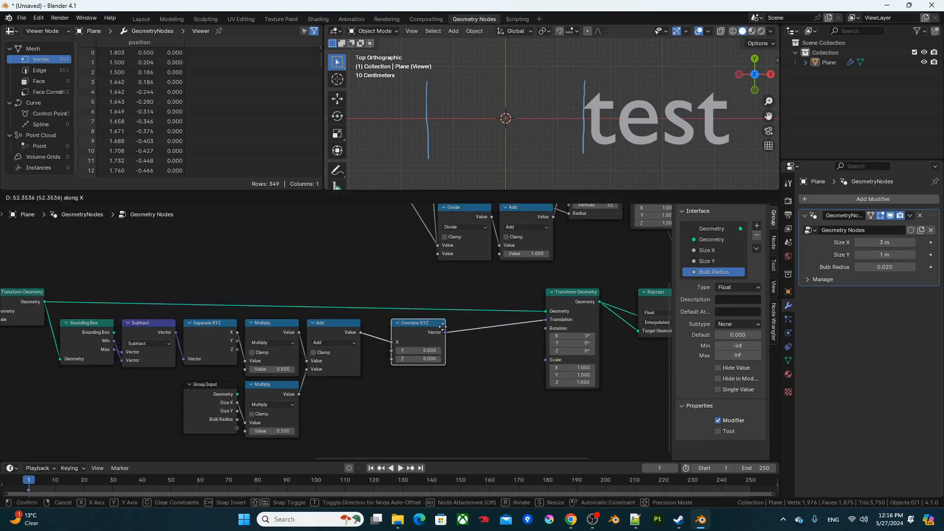
pyautogui.click(523, 328)
# Duplicate the Add node into the gap below, switch the copy to Multiply and set its second value to -1
pyautogui.scroll(3, 401, 375)
pyautogui.moveTo(338, 347); pyautogui.dragTo(365, 313, button='middle')
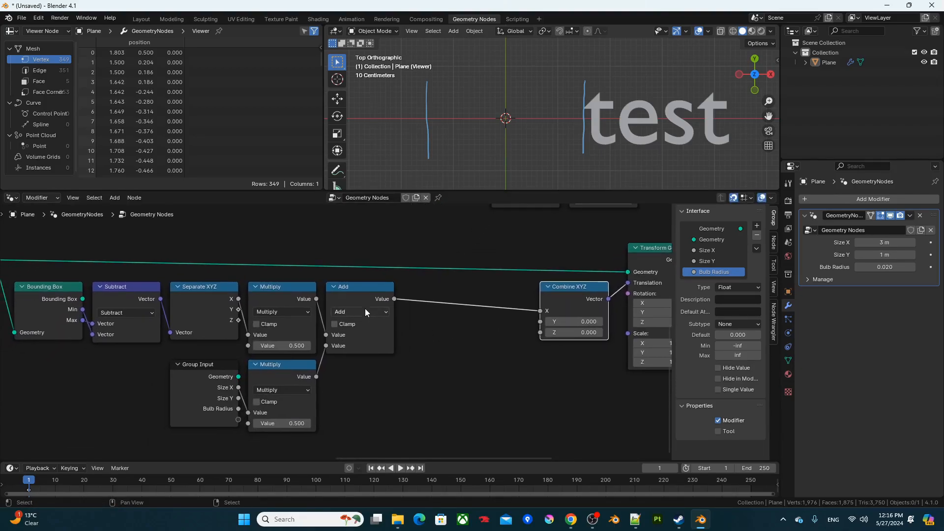
pyautogui.click(363, 290)
pyautogui.hotkey('shift', 'd')
pyautogui.click(439, 379)
pyautogui.click(439, 390)
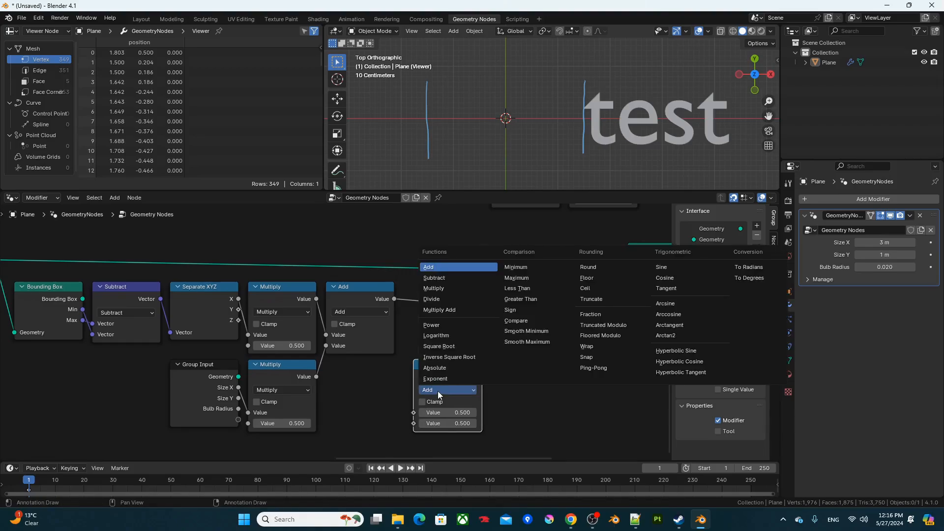
pyautogui.click(433, 288)
pyautogui.click(440, 423)
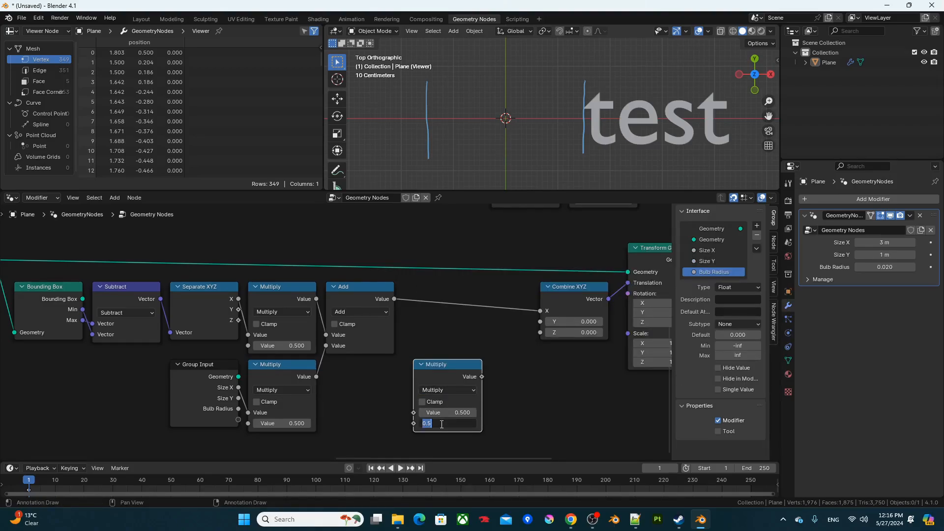
pyautogui.write('-1')
pyautogui.press('Return')
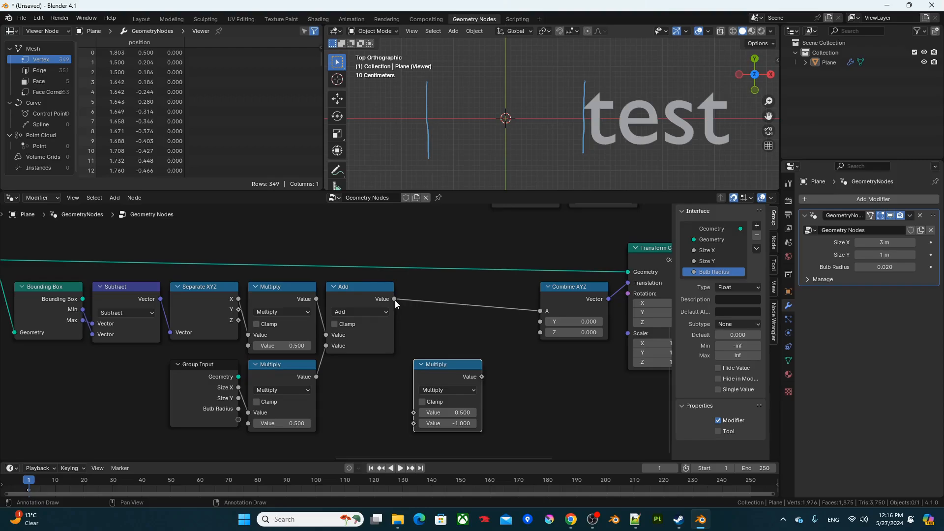
# Route the Add value through the -1 Multiply node into Combine XYZ's X and check the text's position beside the panel
pyautogui.moveTo(394, 298); pyautogui.dragTo(413, 412)
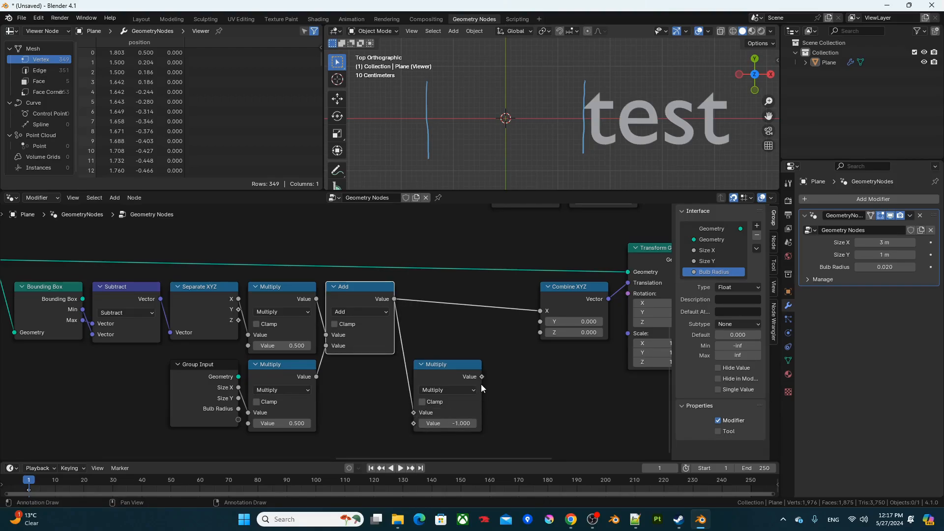
pyautogui.moveTo(482, 377); pyautogui.dragTo(542, 308)
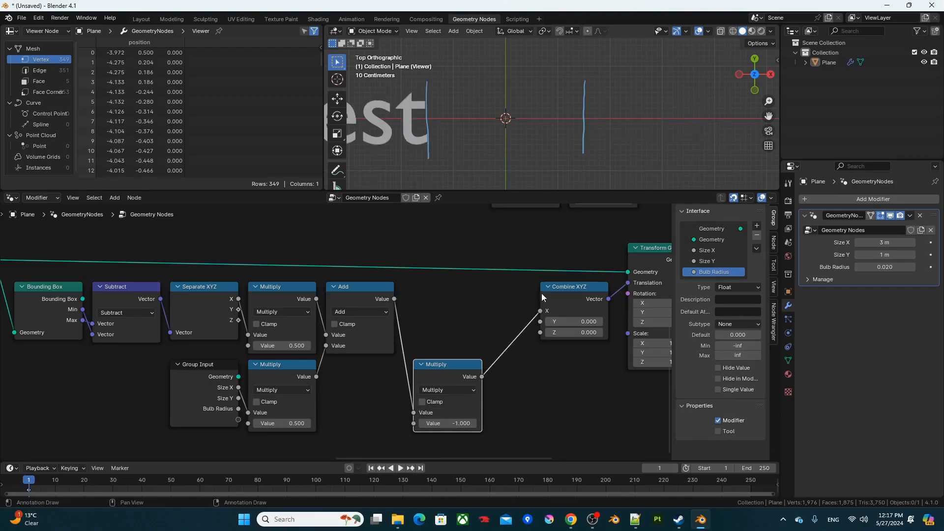
pyautogui.scroll(-2, 497, 105)
pyautogui.keyDown('shift'); pyautogui.moveTo(497, 113); pyautogui.dragTo(530, 116, button='middle'); pyautogui.keyUp('shift')
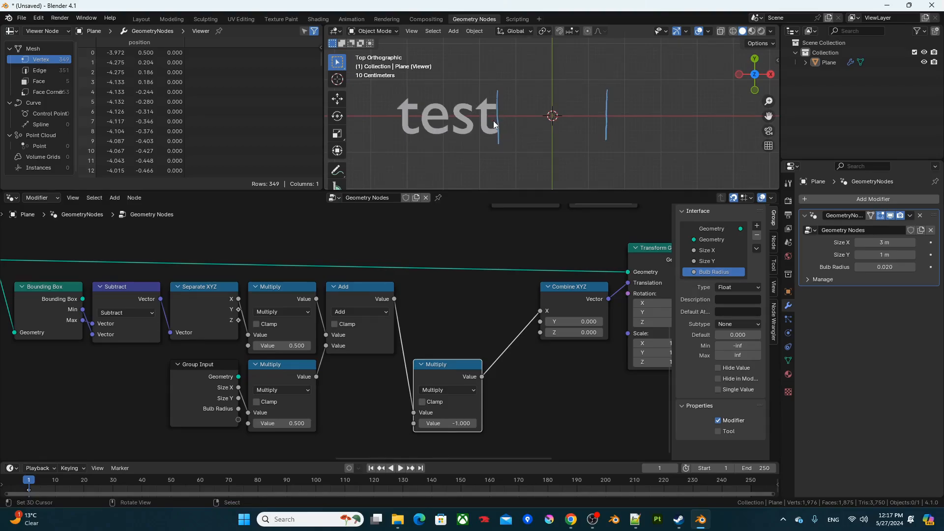
pyautogui.scroll(1, 494, 120)
# Move the -1 Multiply node directly below the Add node and shift the Viewer to the right of Raycast
pyautogui.moveTo(465, 379); pyautogui.dragTo(340, 377)
pyautogui.moveTo(493, 349); pyautogui.dragTo(259, 374, button='middle')
pyautogui.moveTo(580, 334); pyautogui.dragTo(641, 308)
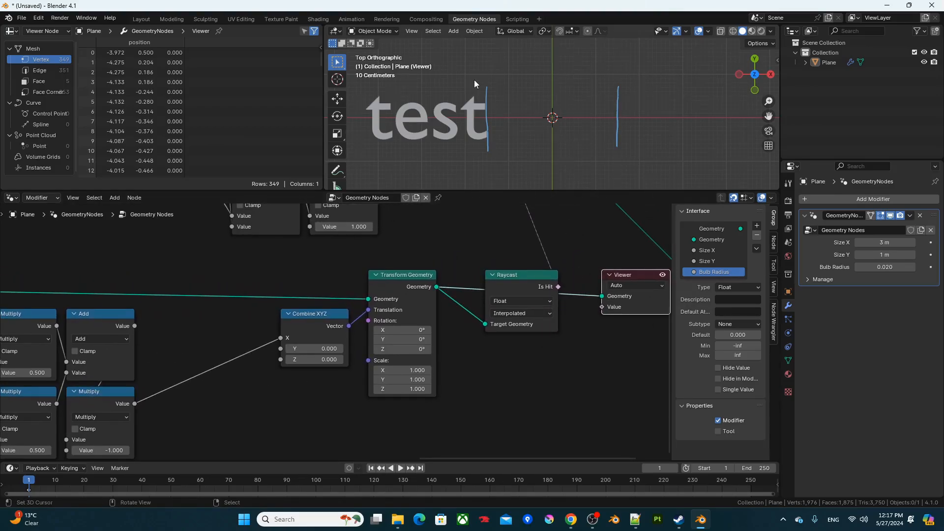
# Add a Map Range node just before Combine XYZ and feed its Result into Combine XYZ's X in place of the Multiply value
pyautogui.moveTo(295, 384); pyautogui.dragTo(404, 310, button='middle')
pyautogui.press('F3')
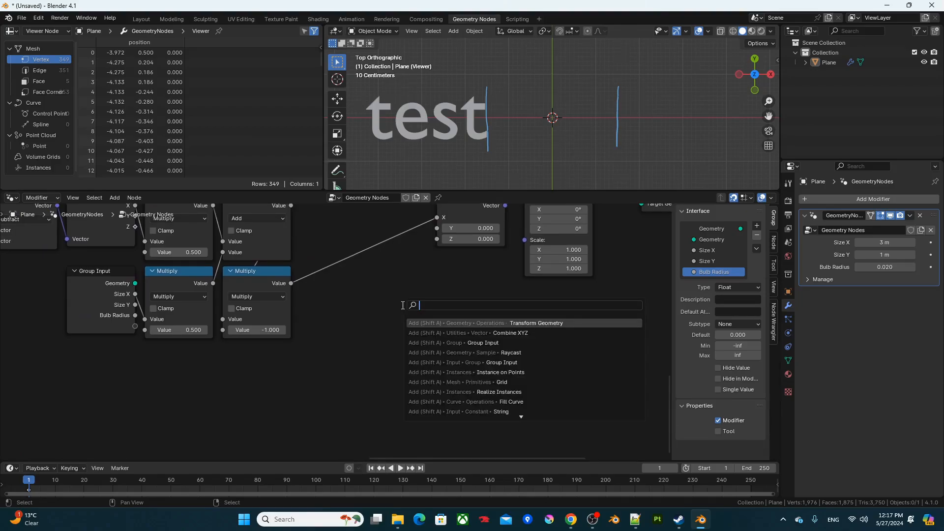
pyautogui.write('map range')
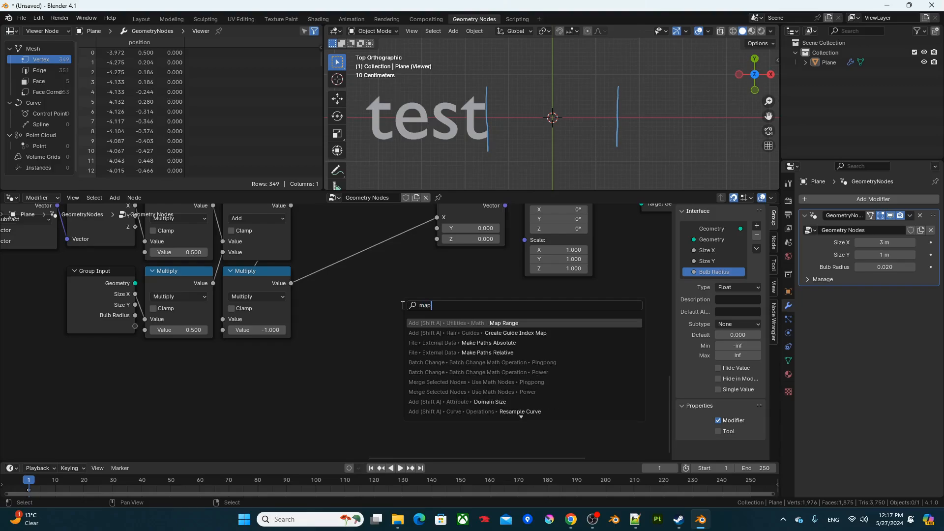
pyautogui.press('Return')
pyautogui.click(393, 295)
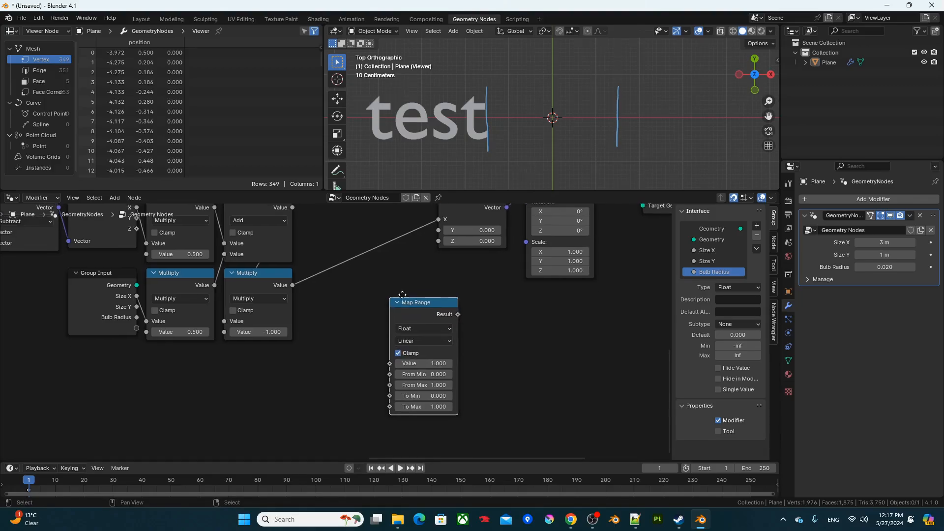
pyautogui.moveTo(393, 296); pyautogui.dragTo(407, 341, button='middle')
pyautogui.moveTo(470, 358); pyautogui.dragTo(451, 263)
pyautogui.moveTo(431, 354); pyautogui.dragTo(401, 247)
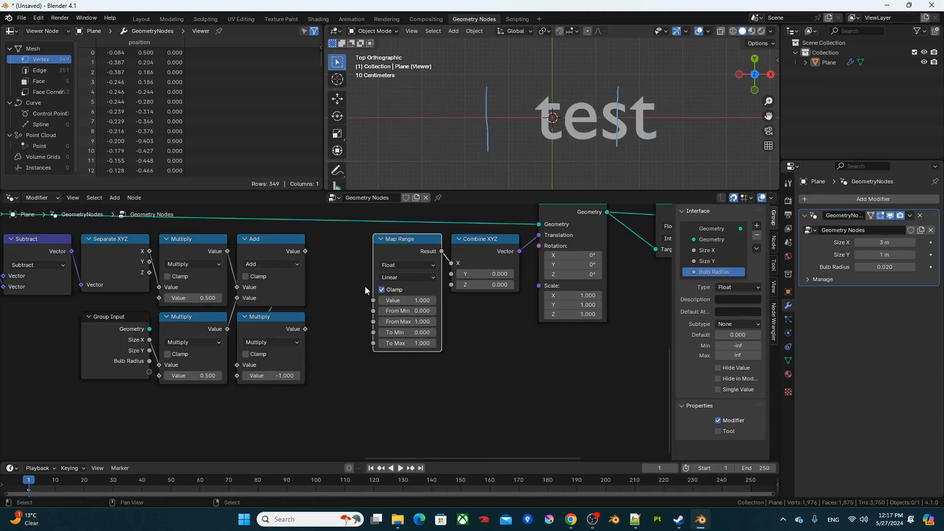
# Add a Scene Time node below the lower Multiply nodes and feed its Seconds into the Map Range's Value
pyautogui.moveTo(373, 300); pyautogui.dragTo(236, 408)
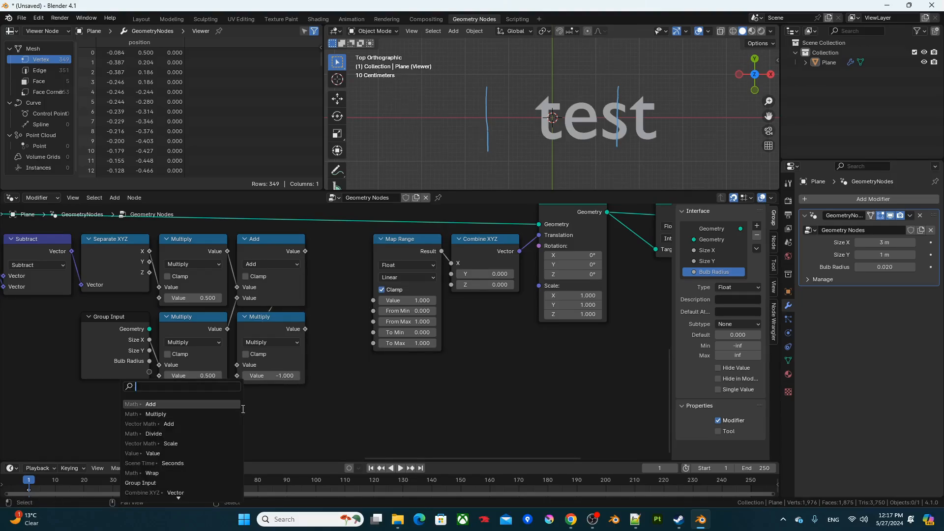
pyautogui.write('sce')
pyautogui.click(203, 404)
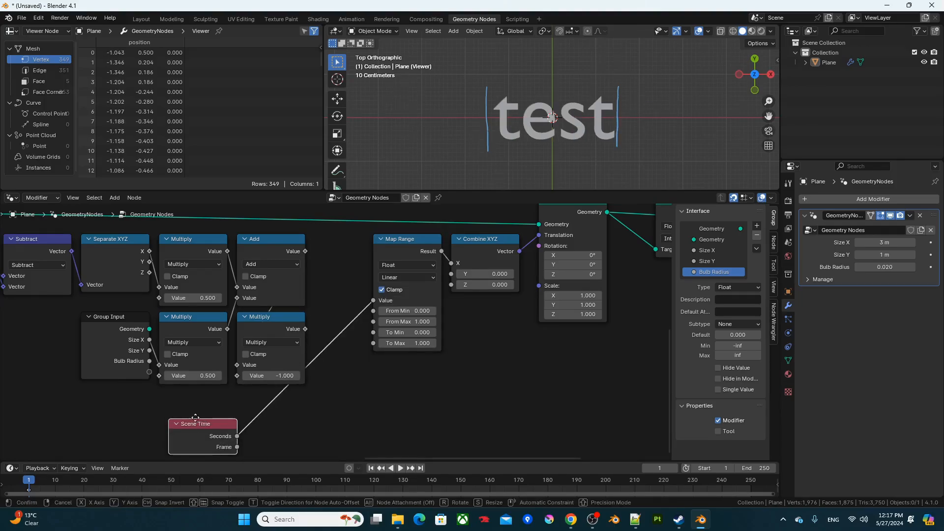
pyautogui.click(189, 407)
# Connect the Add value to the Map Range's To Min and the -1 Multiply value to To Max, and move Scene Time up
pyautogui.moveTo(306, 248); pyautogui.dragTo(372, 332)
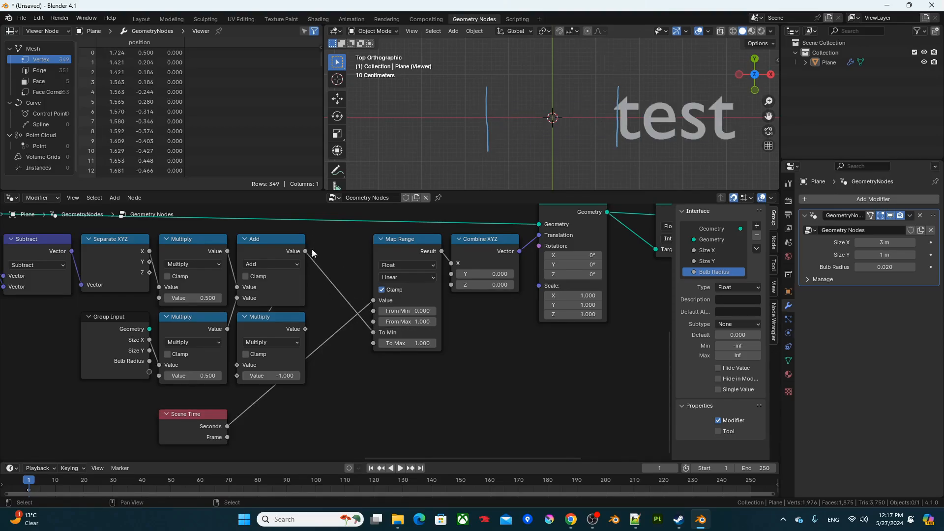
pyautogui.moveTo(306, 329); pyautogui.dragTo(370, 348)
pyautogui.moveTo(187, 417); pyautogui.dragTo(187, 398)
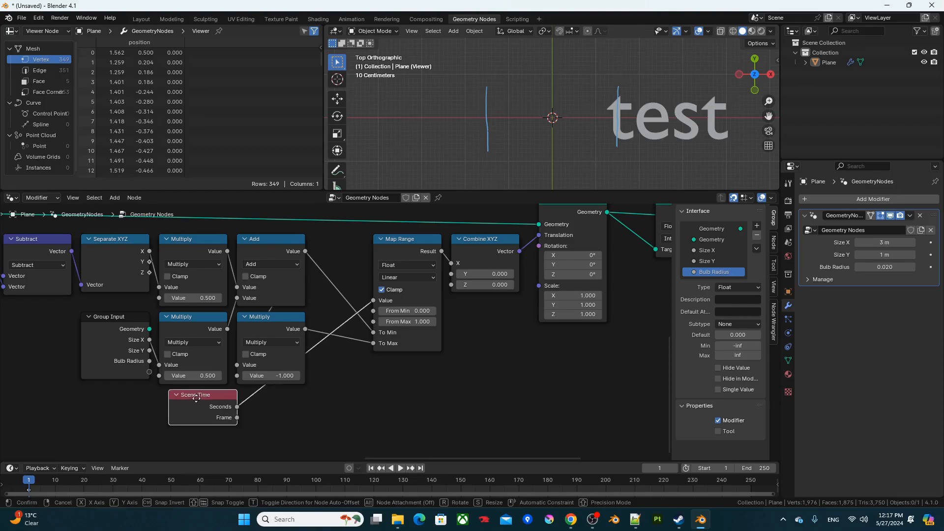
# Set the Map Range's From Max to 3
pyautogui.click(404, 322)
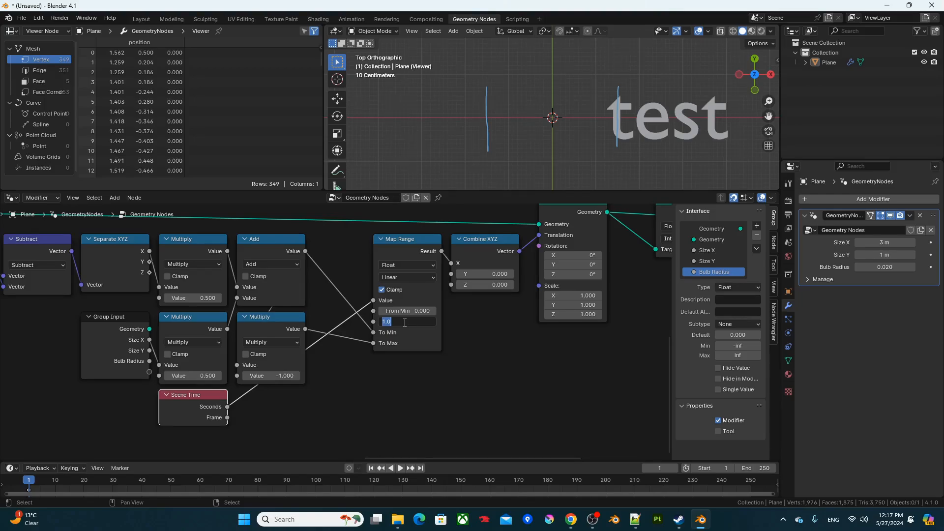
pyautogui.write('3')
pyautogui.press('Return')
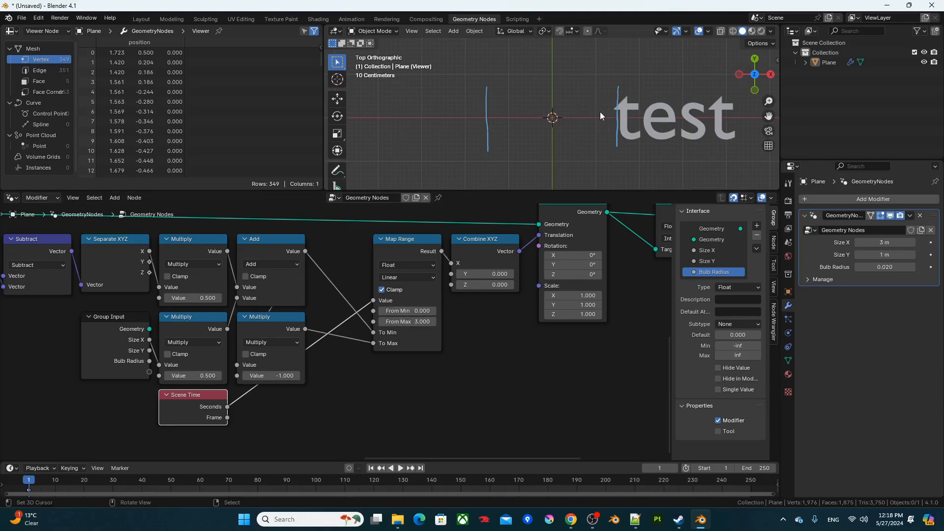
# Play the animation twice, starting at the first frame each time, to check how the text travels across the panel
pyautogui.press('space')
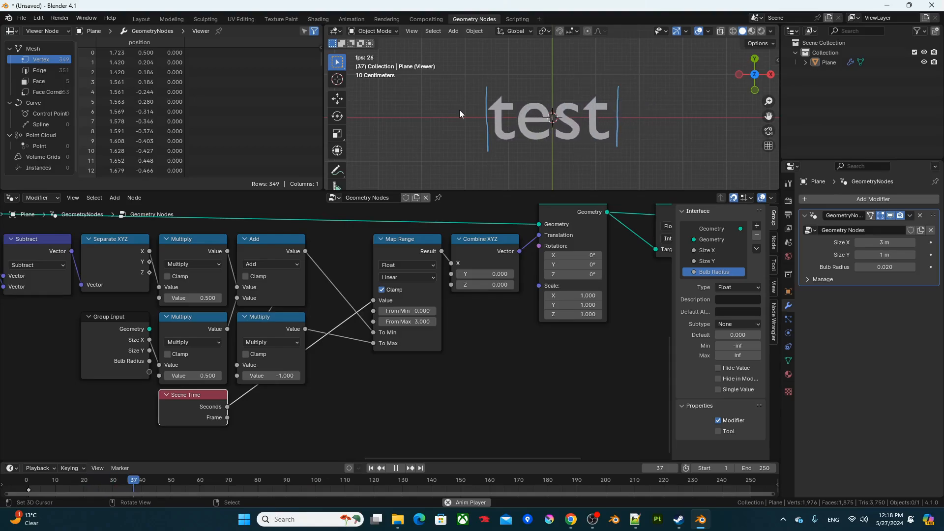
pyautogui.press('space')
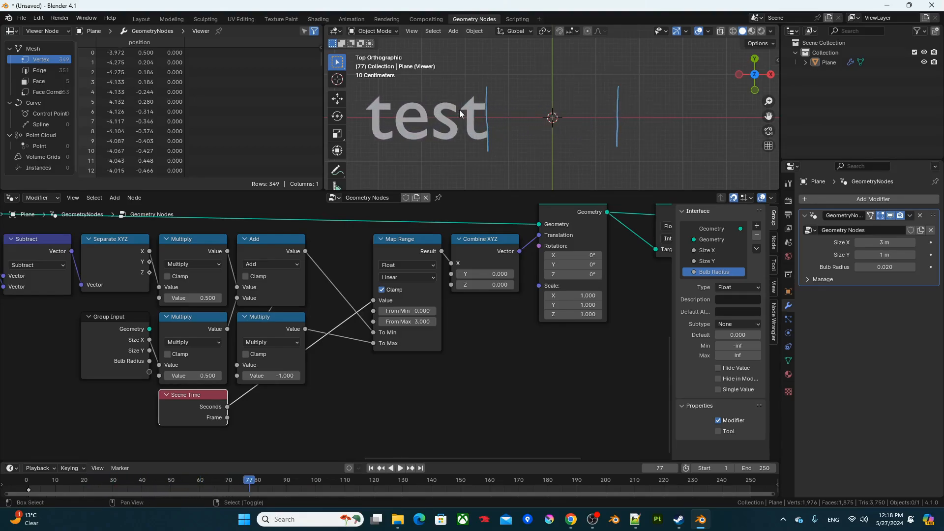
pyautogui.hotkey('shift', 'Left')
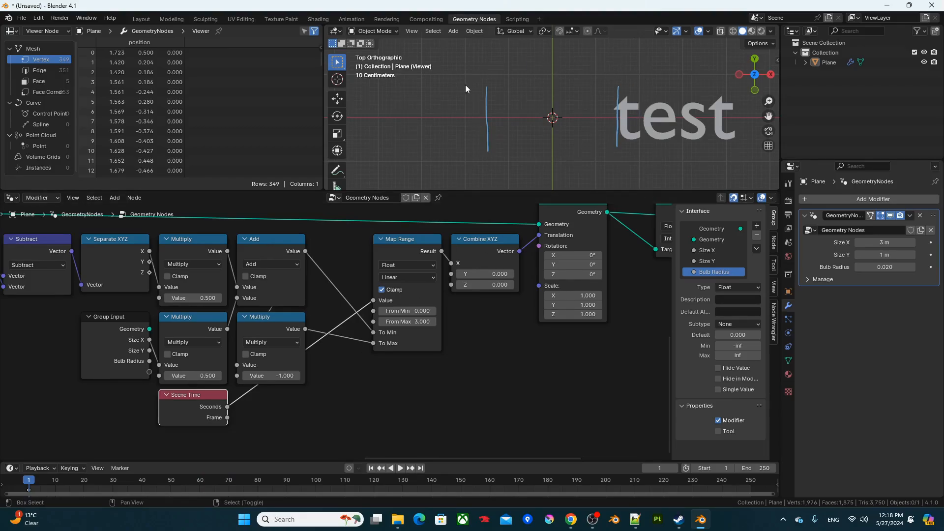
pyautogui.press('space')
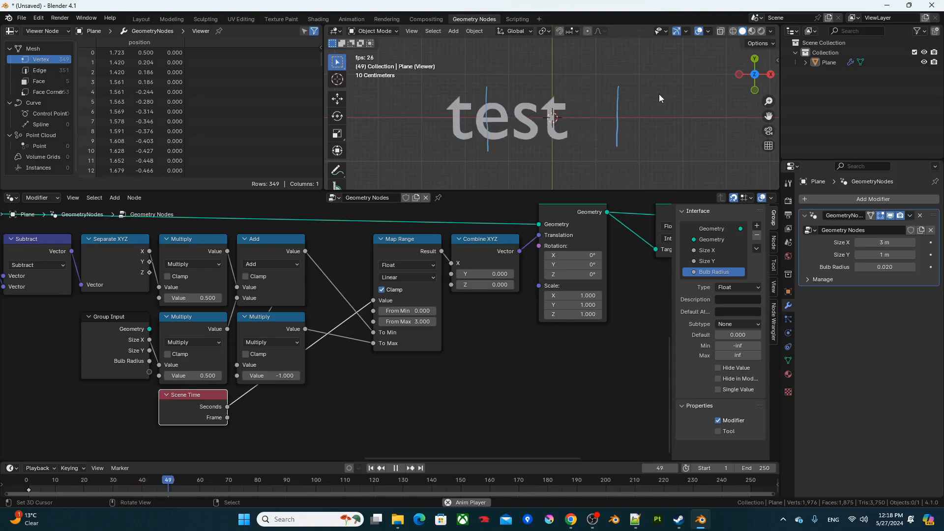
pyautogui.press('space')
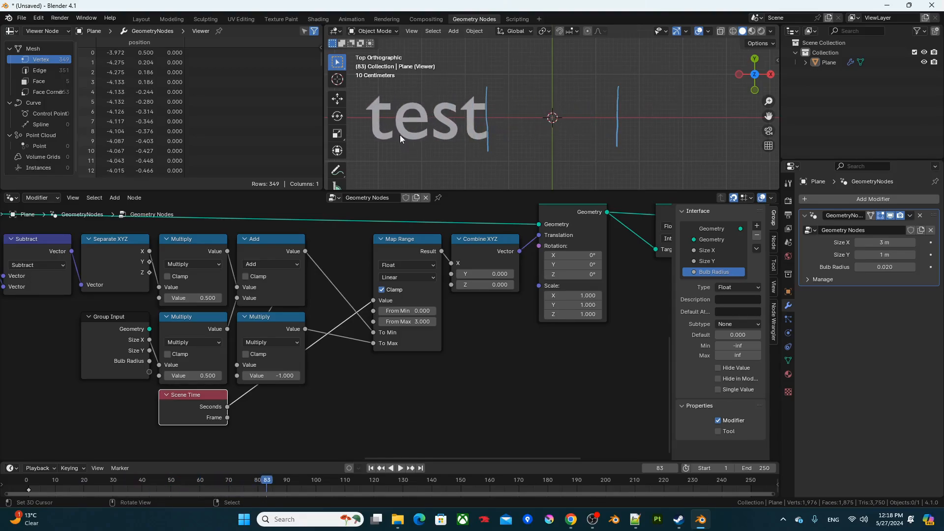
# Add a Math node in the space below the Map Range and switch its operation to Wrap
pyautogui.scroll(1, 327, 339)
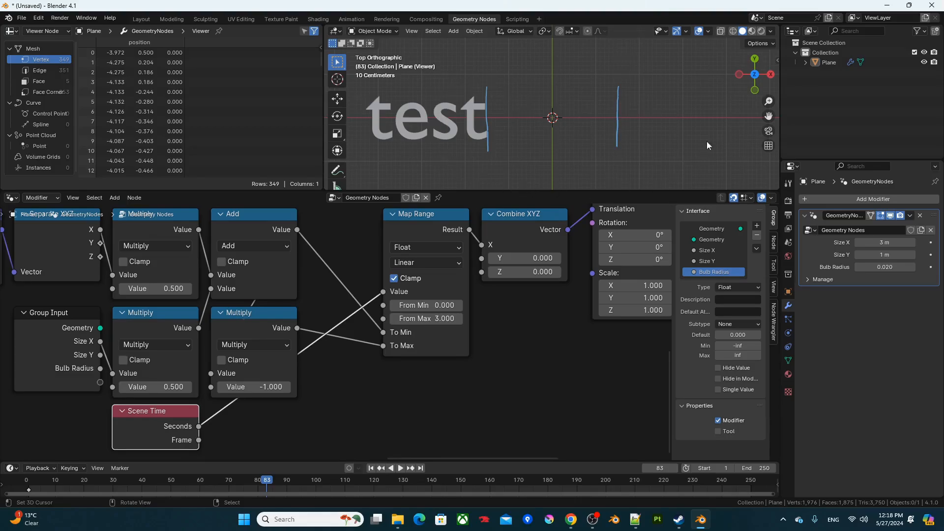
pyautogui.moveTo(329, 401); pyautogui.dragTo(361, 343, button='middle')
pyautogui.hotkey('shift', 'a')
pyautogui.write('m')
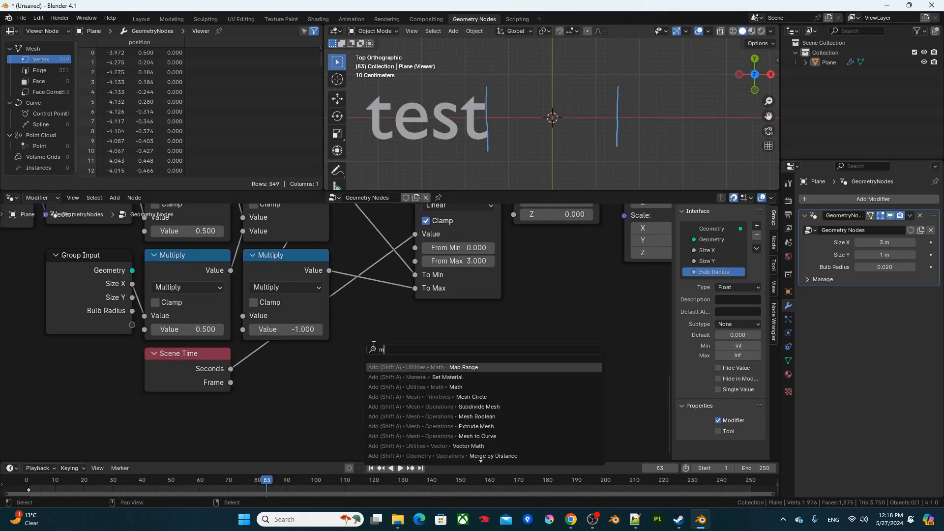
pyautogui.write('ath')
pyautogui.press('Return')
pyautogui.click(336, 344)
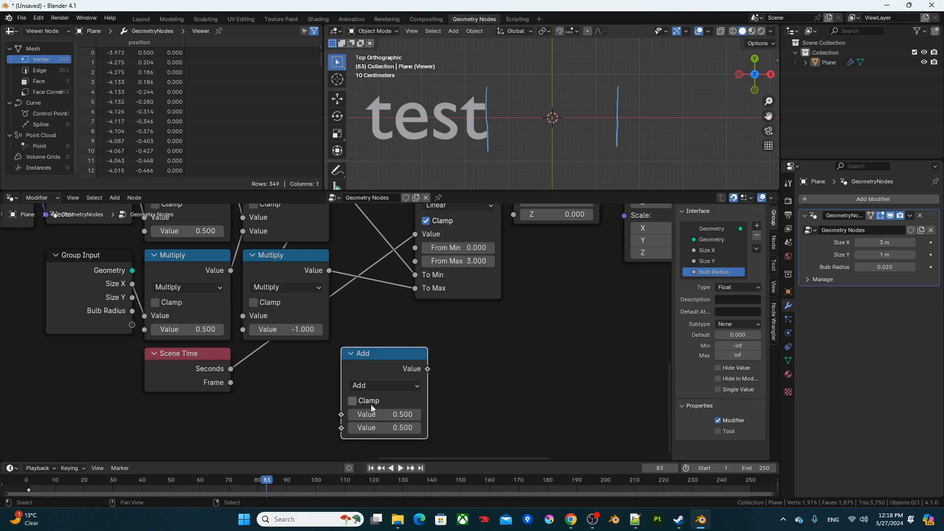
pyautogui.click(382, 386)
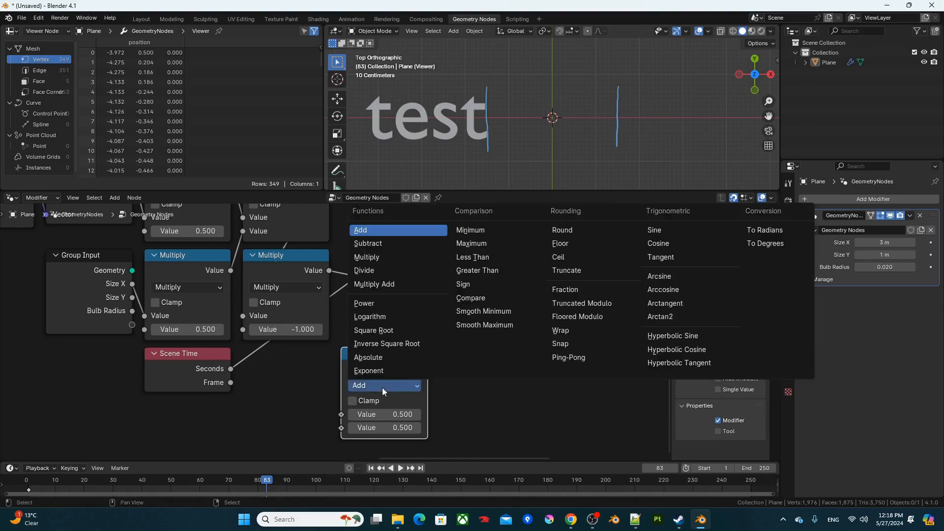
pyautogui.click(566, 331)
# Feed Scene Time's Seconds into the Wrap node and set its Min to 0 and Max to 3
pyautogui.moveTo(295, 340); pyautogui.dragTo(321, 337, button='middle')
pyautogui.moveTo(257, 367); pyautogui.dragTo(370, 410)
pyautogui.moveTo(448, 333); pyautogui.dragTo(494, 305, button='middle')
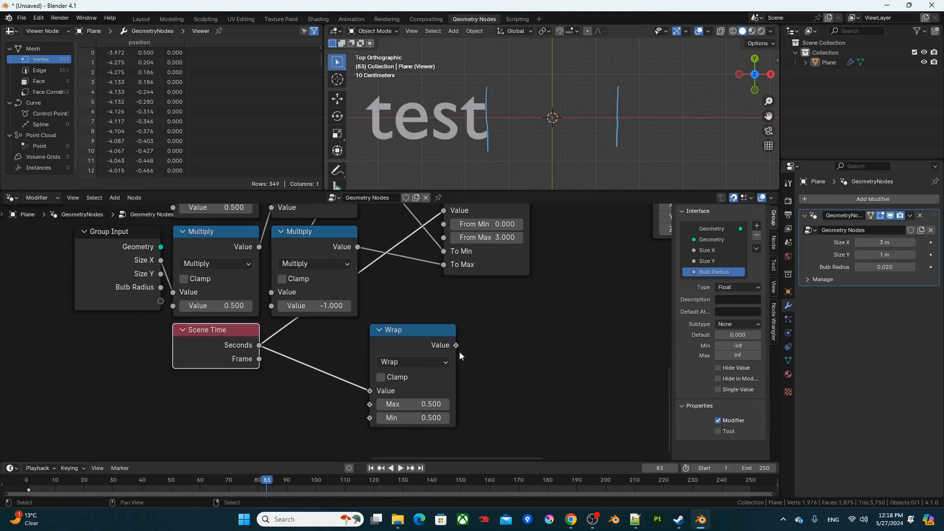
pyautogui.click(416, 418)
pyautogui.write('0')
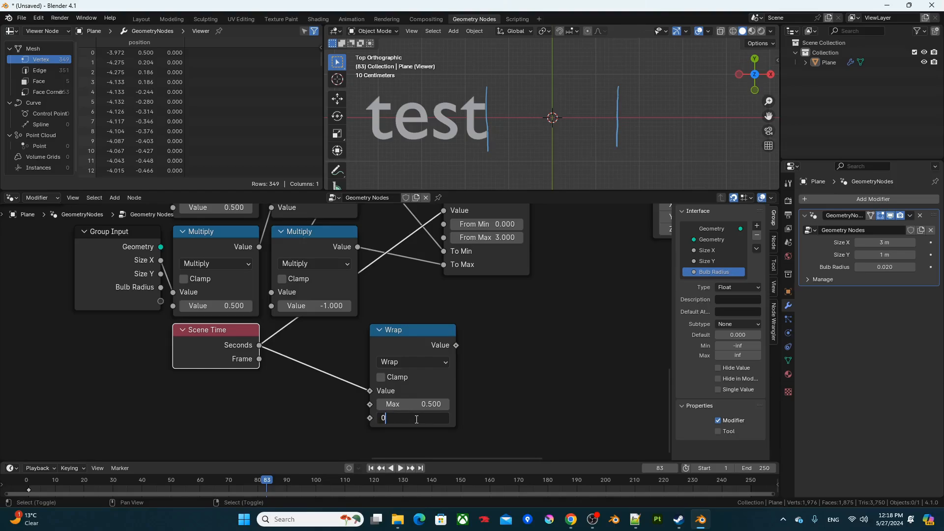
pyautogui.hotkey('shift', 'Tab')
pyautogui.write('3')
pyautogui.press('Return')
# Connect the Wrap output to the Map Range's Value and place the Wrap node right beside Scene Time
pyautogui.moveTo(510, 372); pyautogui.dragTo(500, 410, button='middle')
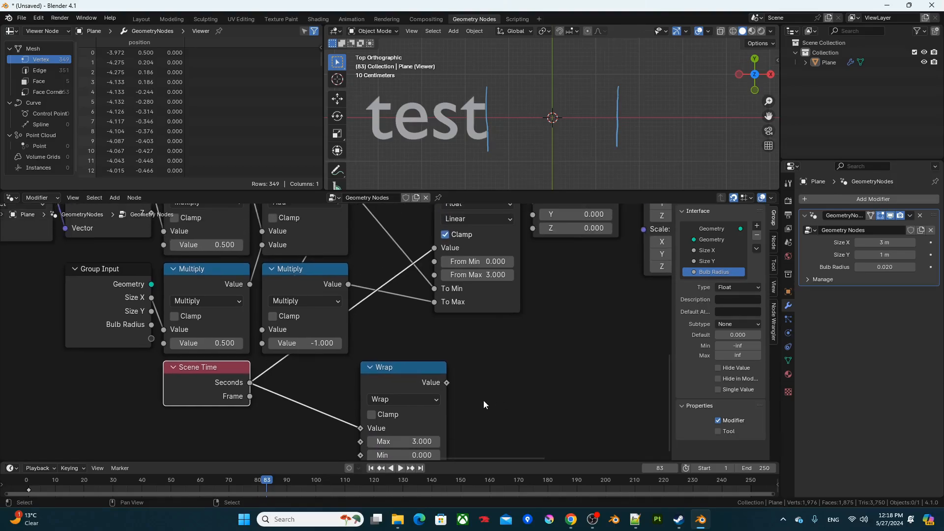
pyautogui.moveTo(447, 382); pyautogui.dragTo(429, 277)
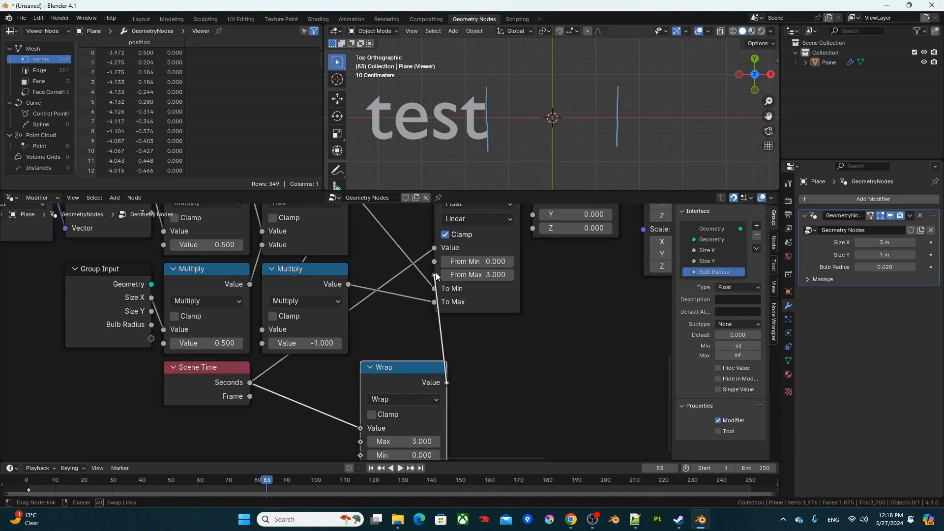
pyautogui.moveTo(437, 274); pyautogui.dragTo(434, 247)
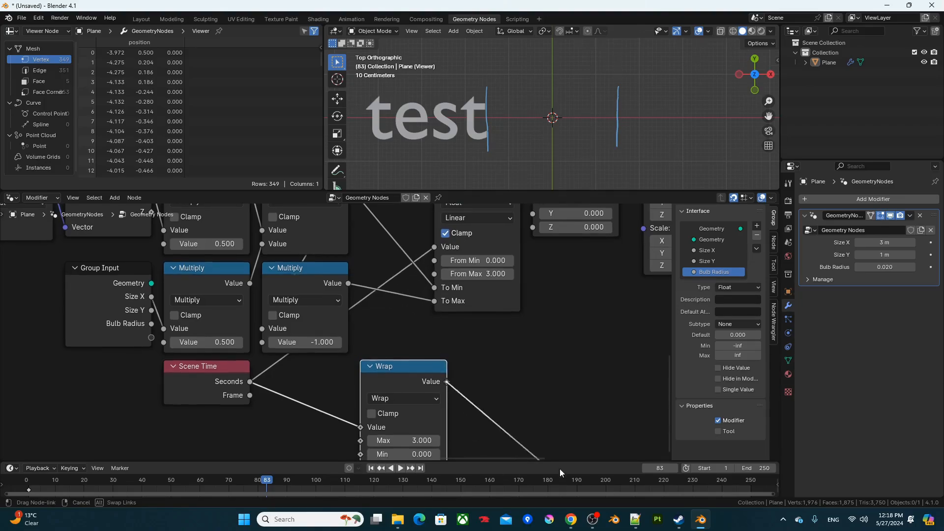
pyautogui.moveTo(407, 365); pyautogui.dragTo(307, 365)
pyautogui.moveTo(389, 372); pyautogui.dragTo(419, 388, button='middle')
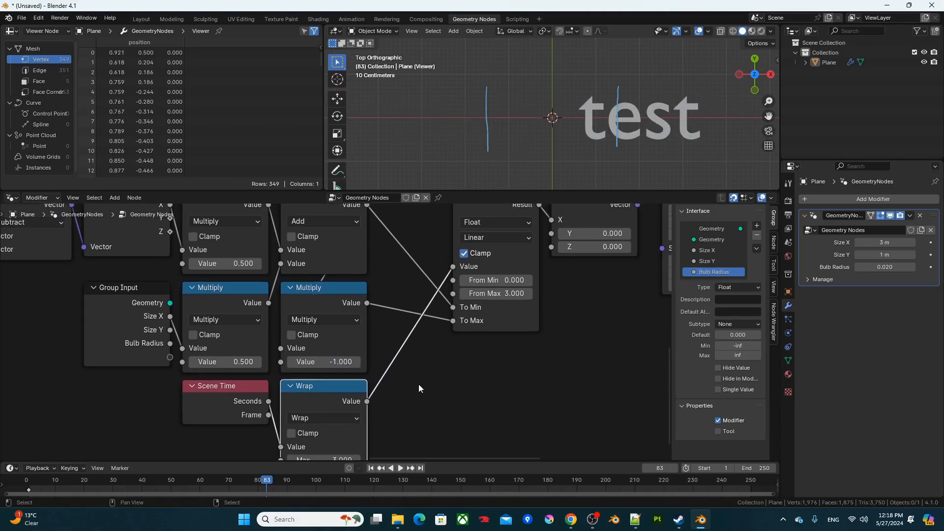
# Play the animation from the first frame to check that the text scroll repeats, and return to the first frame
pyautogui.hotkey('shift', 'Left')
pyautogui.press('space')
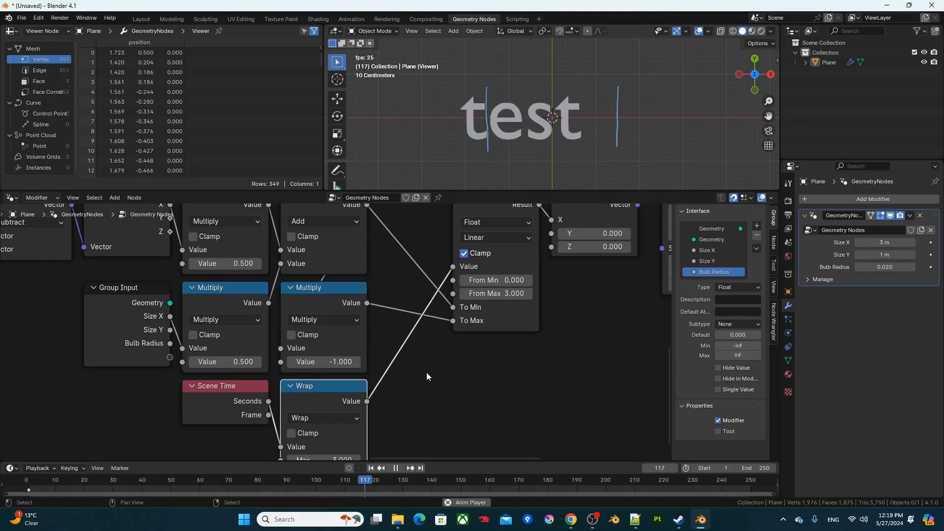
pyautogui.press('space')
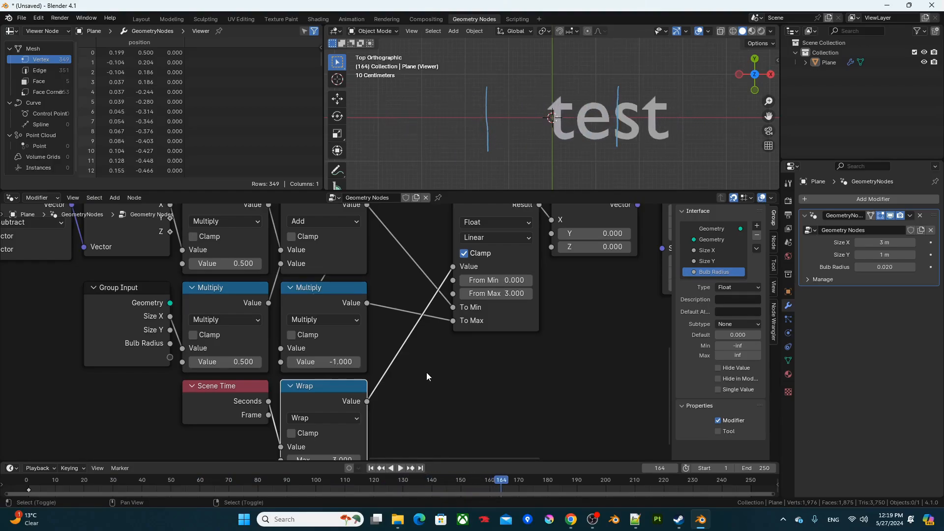
pyautogui.hotkey('shift', 'Left')
# Add a Value node of 3 linked to the Map Range's From Max and place it below Scene Time
pyautogui.moveTo(408, 355); pyautogui.dragTo(426, 297, button='middle')
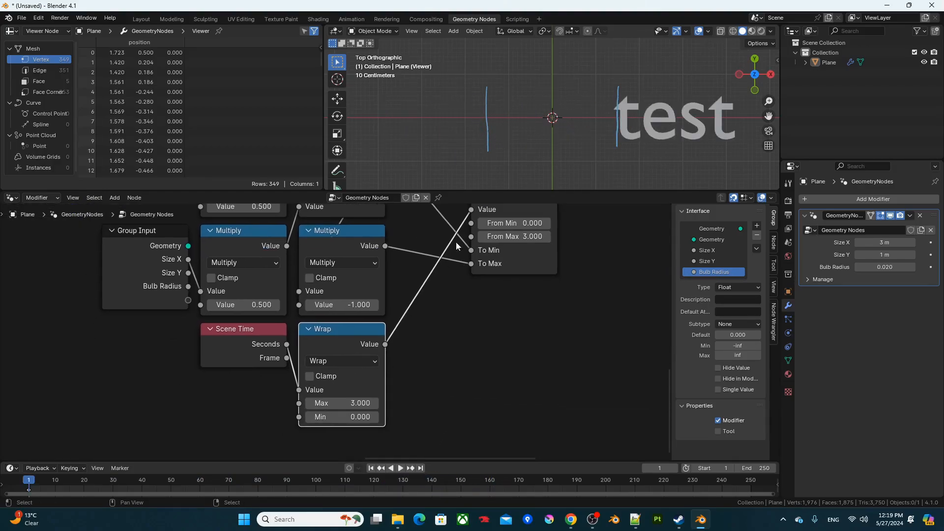
pyautogui.click(439, 296)
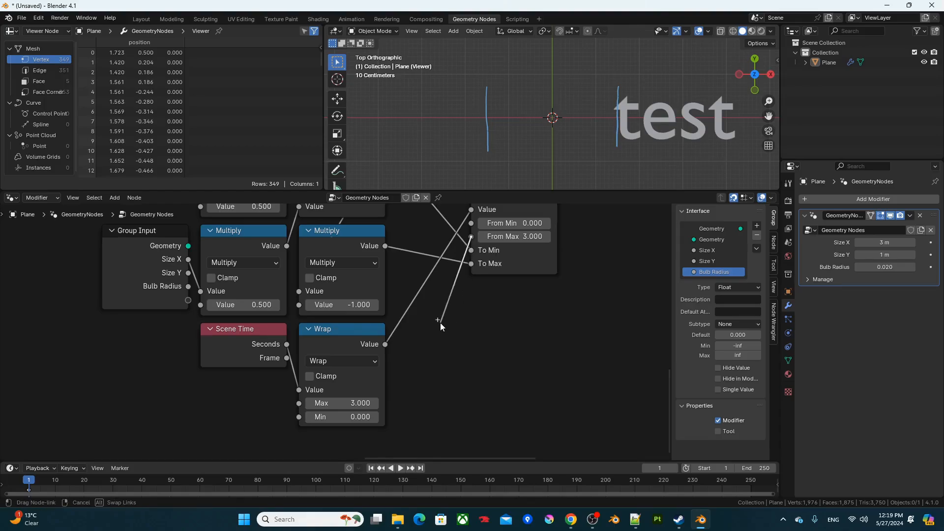
pyautogui.hotkey('shift', 'a')
pyautogui.write('val')
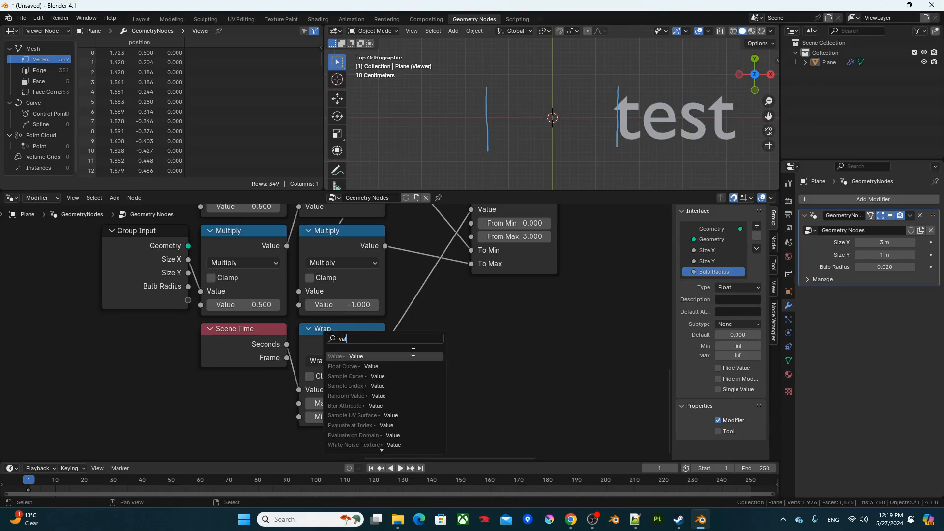
pyautogui.press('Return')
pyautogui.click(281, 408)
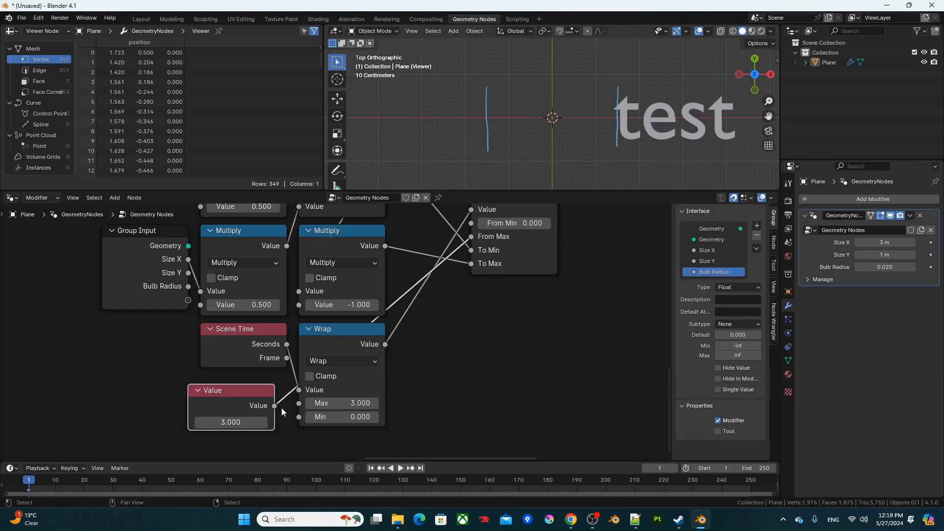
# Connect the Value node to the Wrap node's Max and place the Value node directly under Scene Time
pyautogui.moveTo(305, 402); pyautogui.dragTo(305, 402)
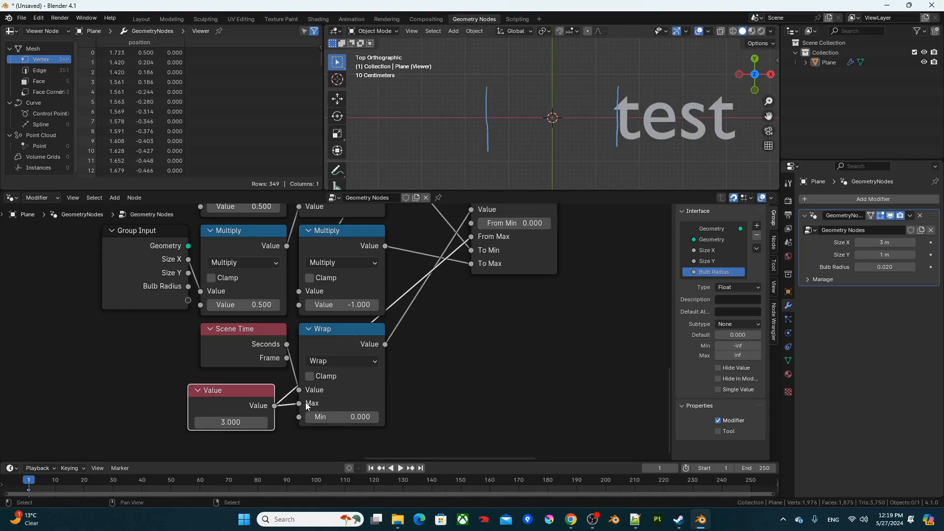
pyautogui.moveTo(223, 403); pyautogui.dragTo(235, 391)
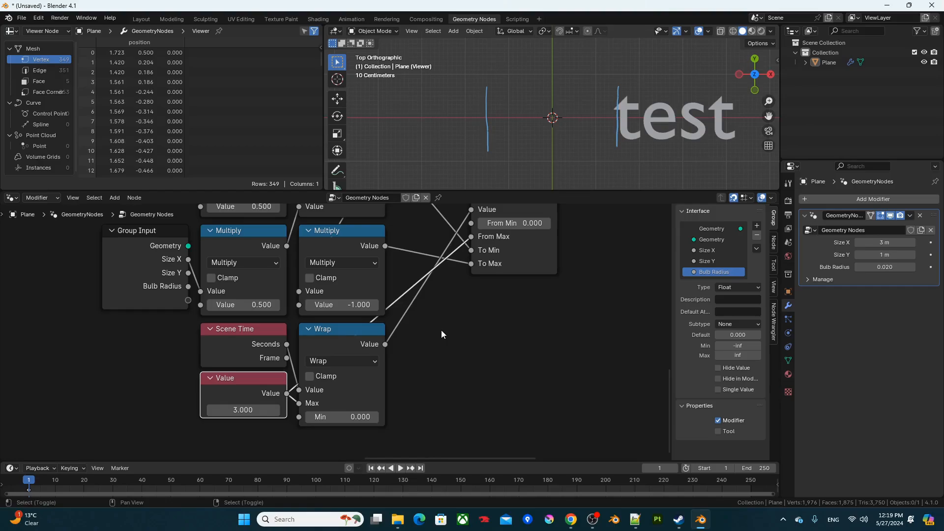
# Set the Value node to 5 while the animation plays, check the text scroll speed, and stop playback
pyautogui.press('space')
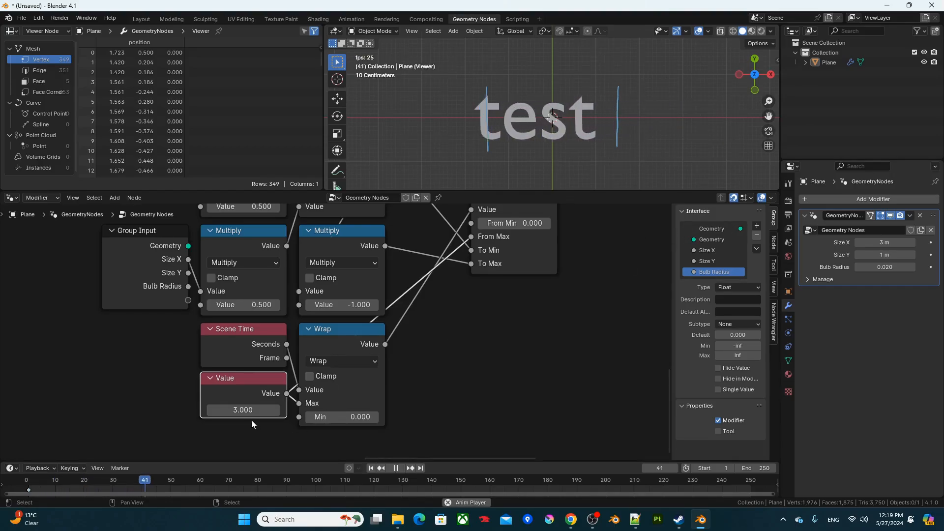
pyautogui.click(248, 410)
pyautogui.write('5')
pyautogui.press('Return')
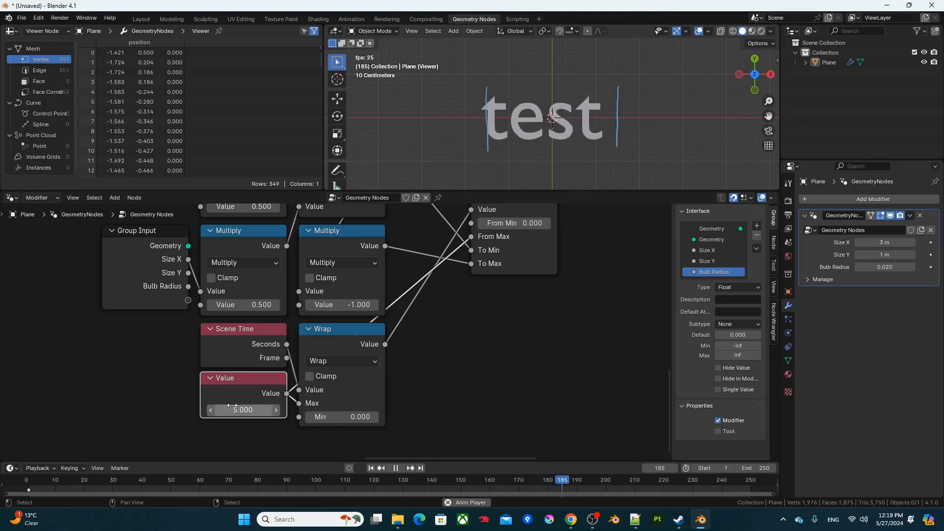
pyautogui.scroll(-2, 502, 327)
pyautogui.moveTo(499, 323); pyautogui.dragTo(455, 388, button='middle')
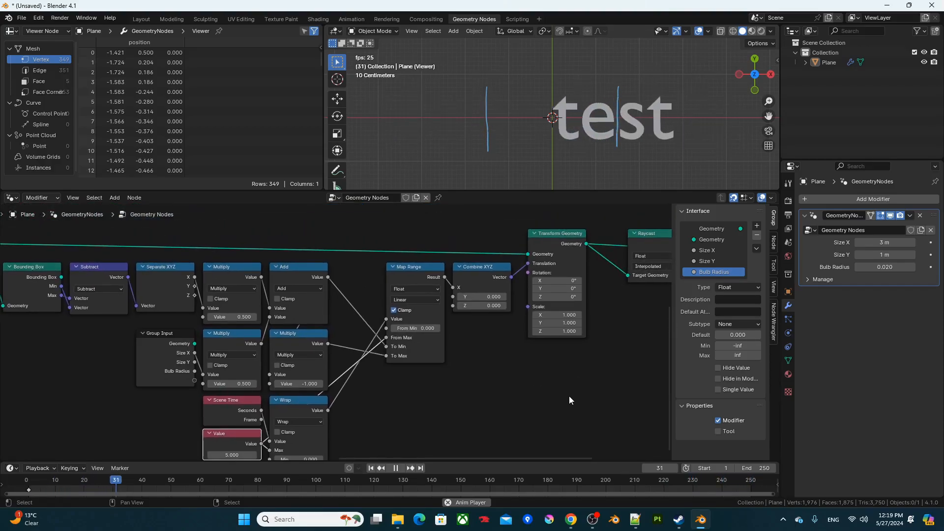
pyautogui.press('space')
# Delete the Viewer node and select the Instance on Points node to show the bulb instances again
pyautogui.moveTo(538, 377); pyautogui.dragTo(332, 266, button='middle')
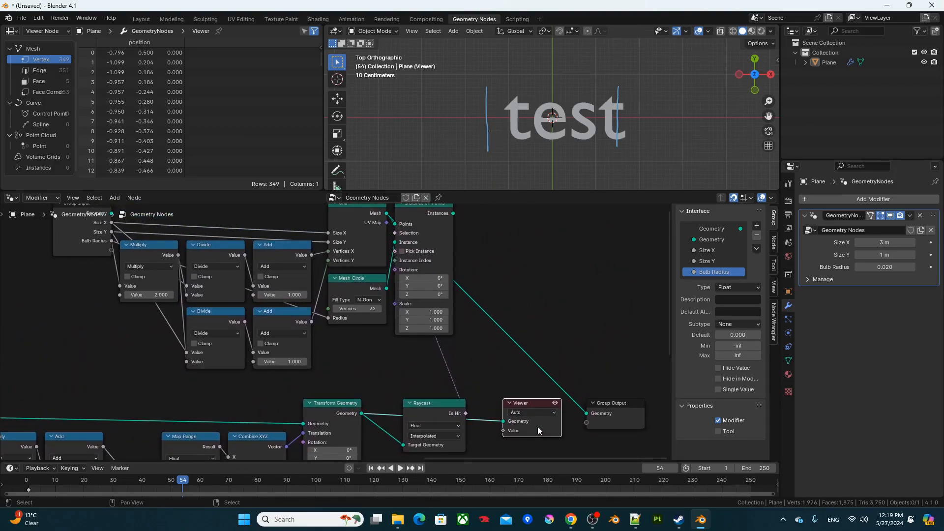
pyautogui.press('x')
pyautogui.keyDown('ctrl'); pyautogui.keyDown('shift'); pyautogui.click(447, 214); pyautogui.keyUp('shift'); pyautogui.keyUp('ctrl')
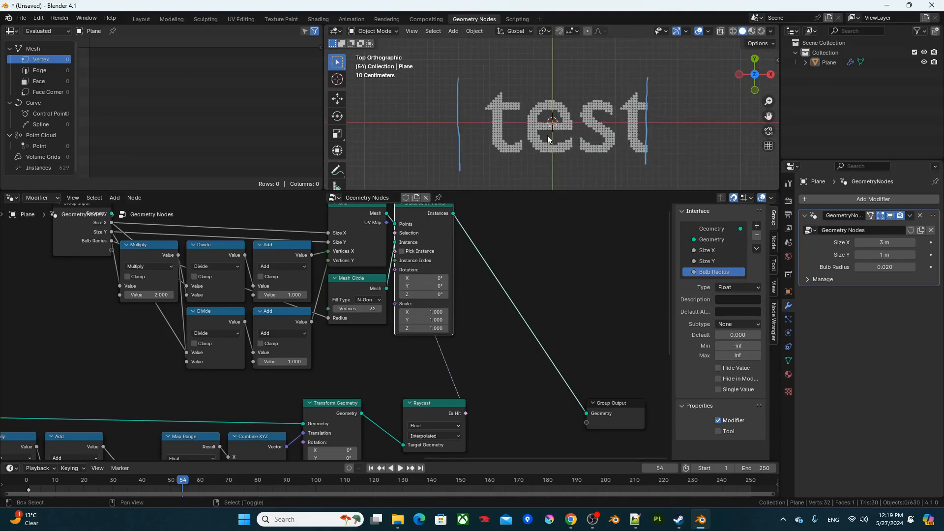
# Play the bulb text animation from the first frame, step backwards through its frames, and return to the first frame
pyautogui.hotkey('shift', 'Left')
pyautogui.press('space')
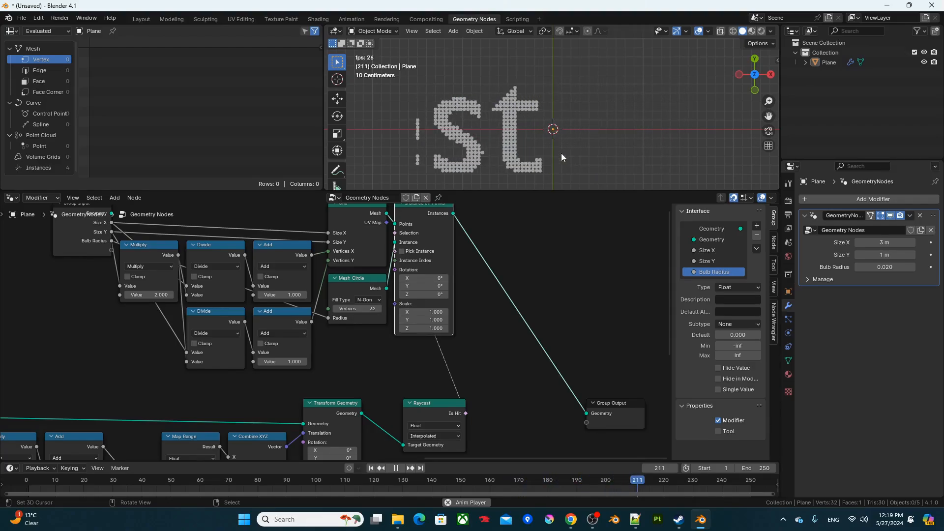
pyautogui.press('space')
pyautogui.press('Left')
pyautogui.press('Left')
pyautogui.press('Left')
pyautogui.press('Left')
pyautogui.press('Left')
pyautogui.press('Left')
pyautogui.press('Left')
pyautogui.press('Left')
pyautogui.press('Left')
pyautogui.press('Left')
pyautogui.press('Left')
pyautogui.press('Left')
pyautogui.press('Left')
pyautogui.press('Left')
pyautogui.press('Left')
pyautogui.press('Left')
pyautogui.press('Left')
pyautogui.press('Left')
pyautogui.press('Left')
pyautogui.press('Left')
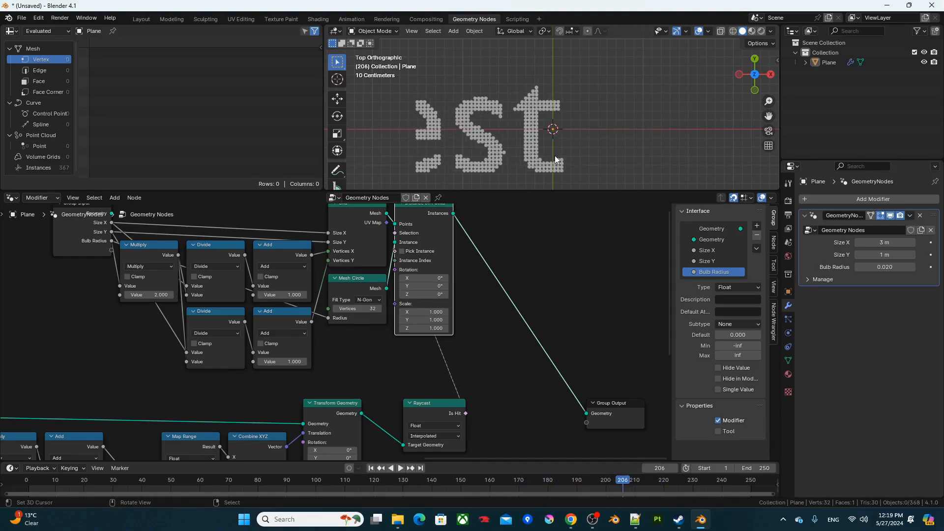
pyautogui.hotkey('shift', 'Left')
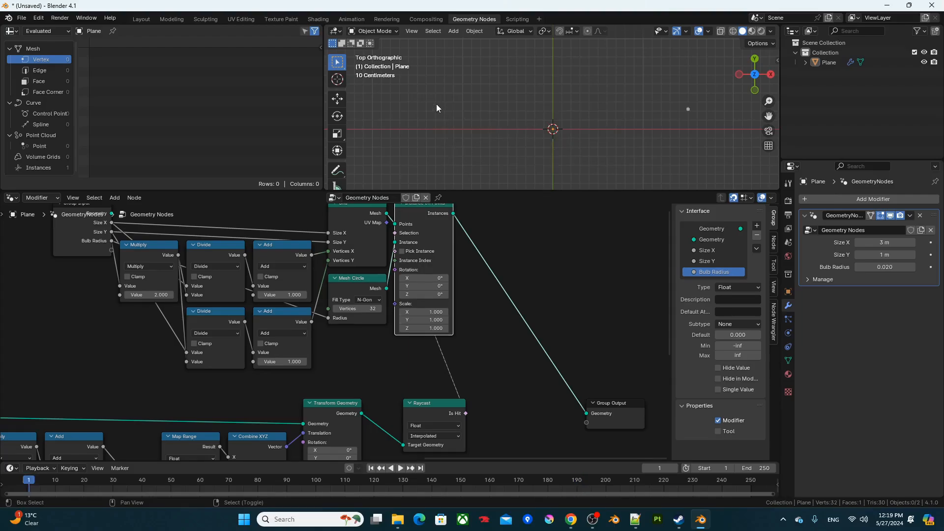
# Play the beginning of the animation and step forward frame by frame to frame 67, examining how the bulb letters move
pyautogui.press('space')
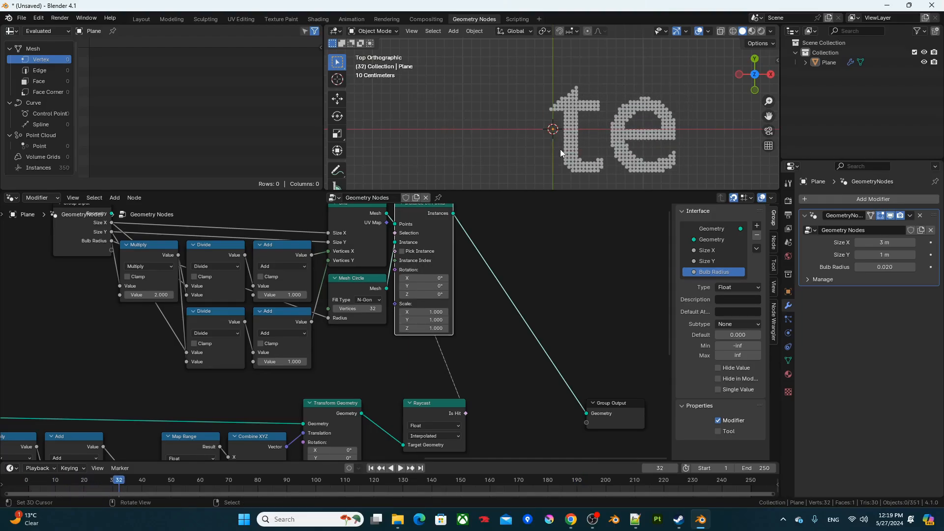
pyautogui.press('space')
pyautogui.press('Right')
pyautogui.press('Right')
pyautogui.press('Right')
pyautogui.press('Right')
pyautogui.press('Right')
pyautogui.press('Right')
pyautogui.press('Right')
pyautogui.press('Right')
pyautogui.press('Right')
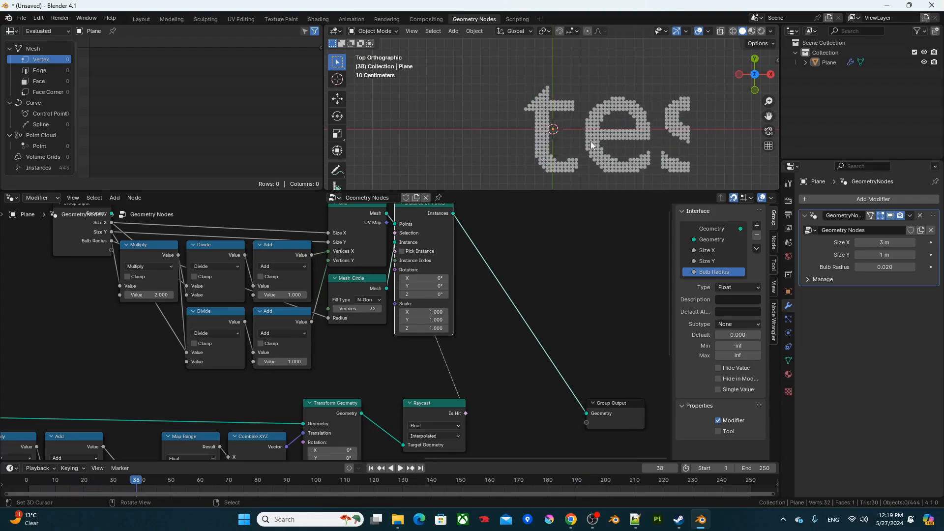
pyautogui.press('Right')
pyautogui.press('Right')
pyautogui.press('Right')
pyautogui.press('Right')
pyautogui.press('Right')
pyautogui.press('Right')
pyautogui.press('Right')
pyautogui.press('Right')
pyautogui.press('Right')
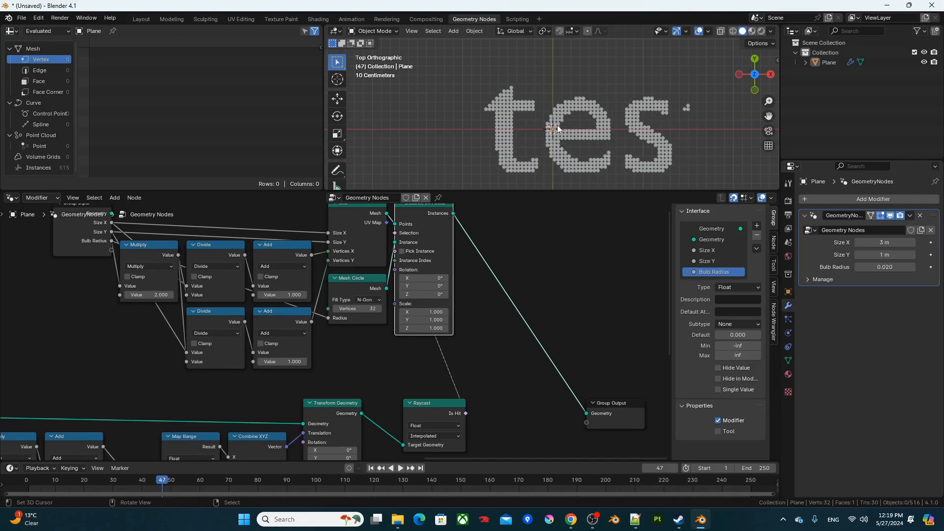
pyautogui.press('Right')
pyautogui.press('Right')
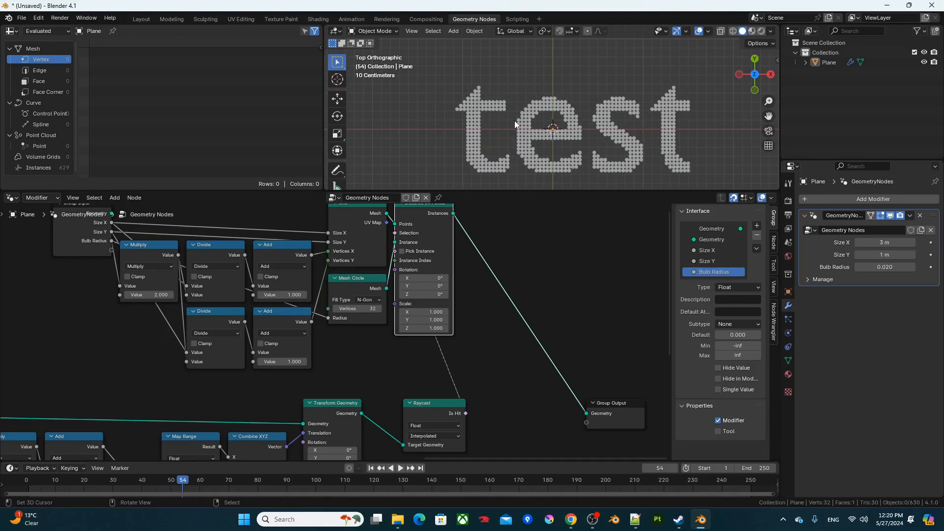
pyautogui.scroll(2, 510, 133)
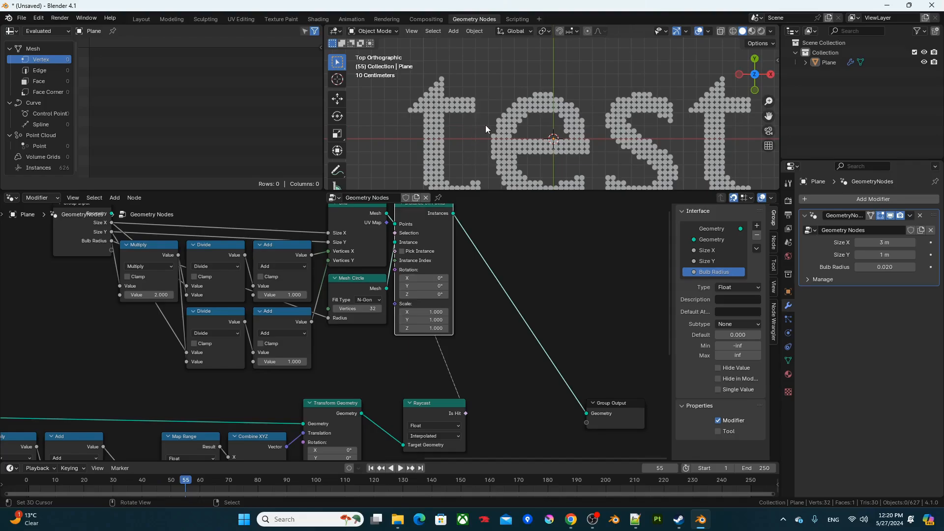
pyautogui.press('Right')
pyautogui.press('Right')
pyautogui.press('Right')
pyautogui.press('Right')
pyautogui.press('Right')
pyautogui.press('Right')
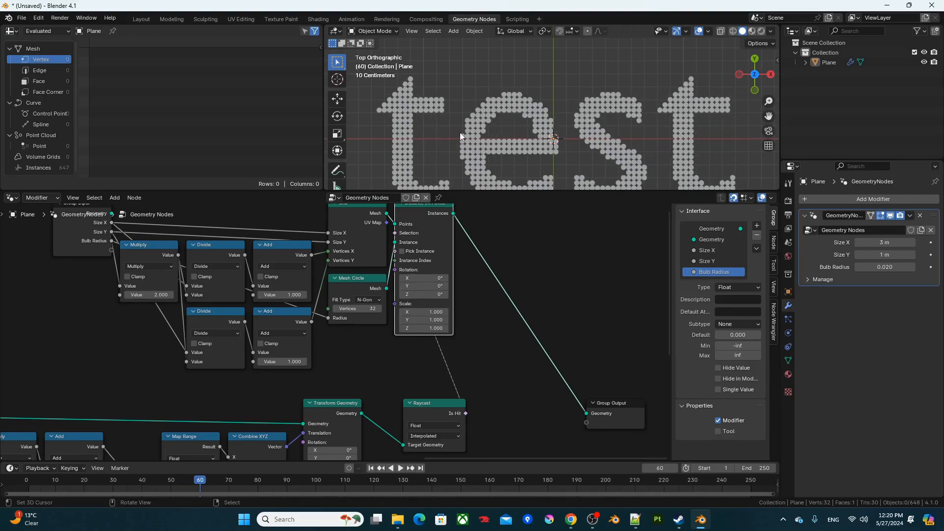
pyautogui.press('Right')
pyautogui.press('Right')
pyautogui.press('Right')
pyautogui.press('Right')
pyautogui.press('Right')
pyautogui.press('Right')
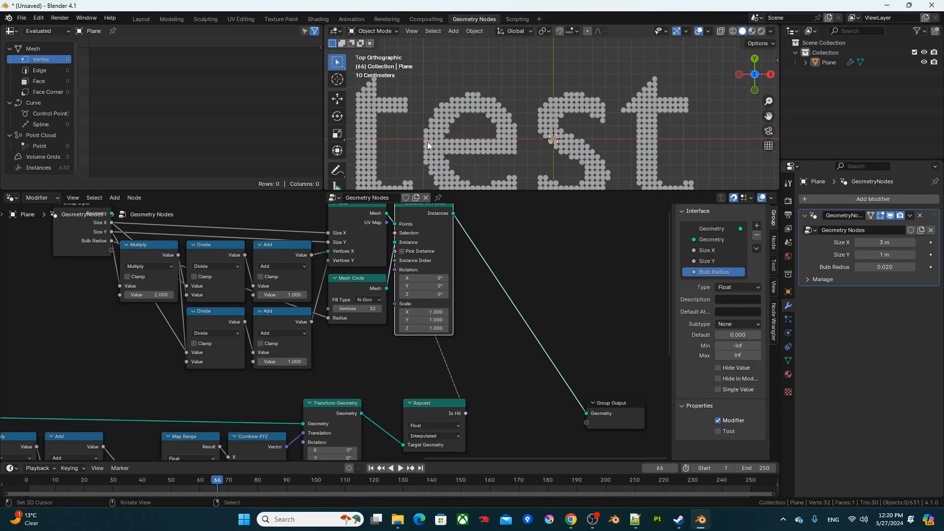
pyautogui.scroll(-2, 439, 140)
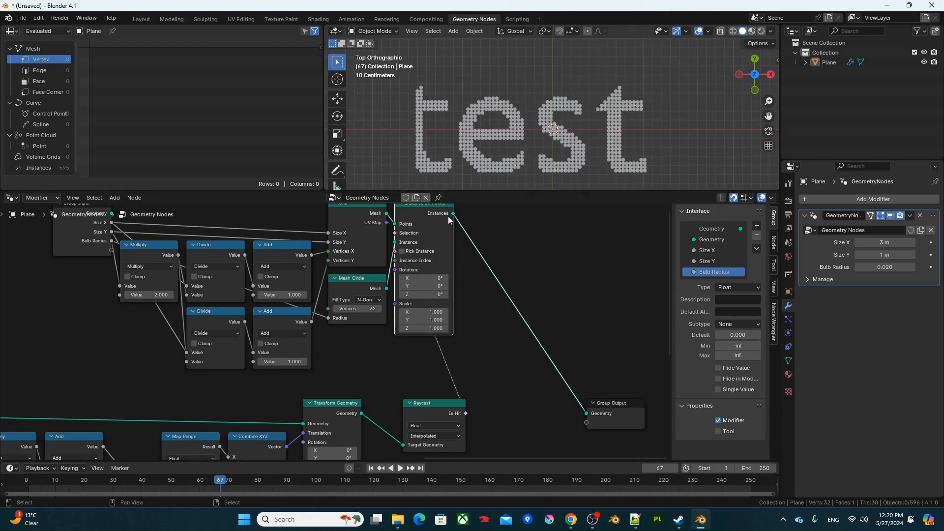
# Move Map Range beside the Add node and shift Combine XYZ, Transform Geometry and Raycast away to open a gap
pyautogui.moveTo(505, 329); pyautogui.dragTo(394, 301, button='middle')
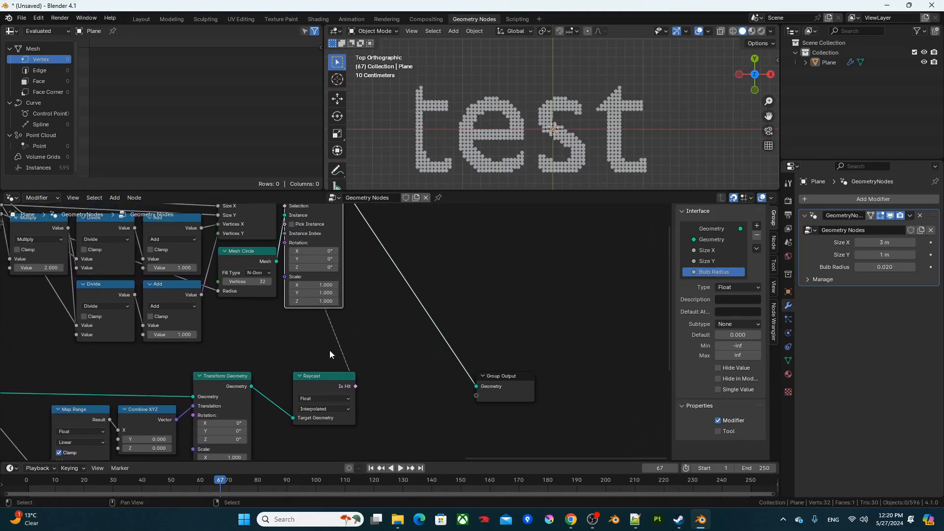
pyautogui.moveTo(330, 354); pyautogui.dragTo(481, 254, button='middle')
pyautogui.moveTo(239, 315); pyautogui.dragTo(188, 315)
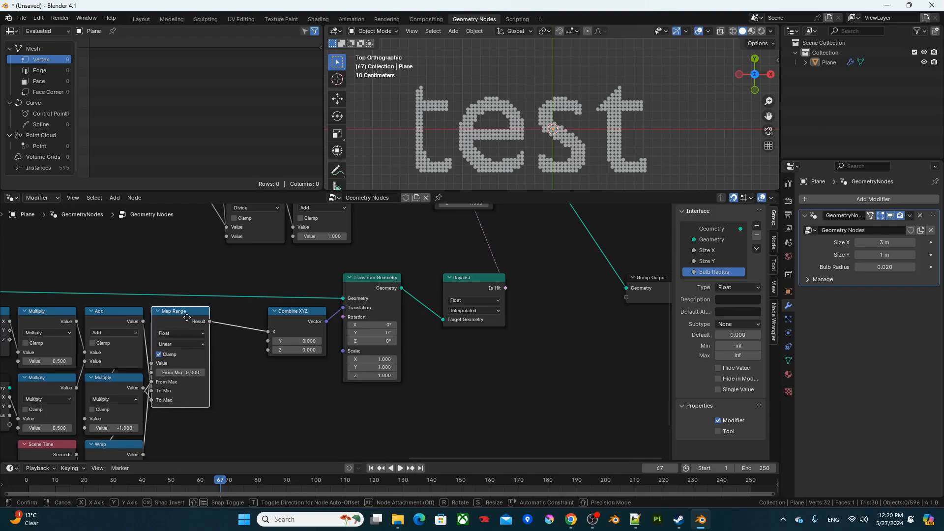
pyautogui.moveTo(286, 275); pyautogui.dragTo(538, 410)
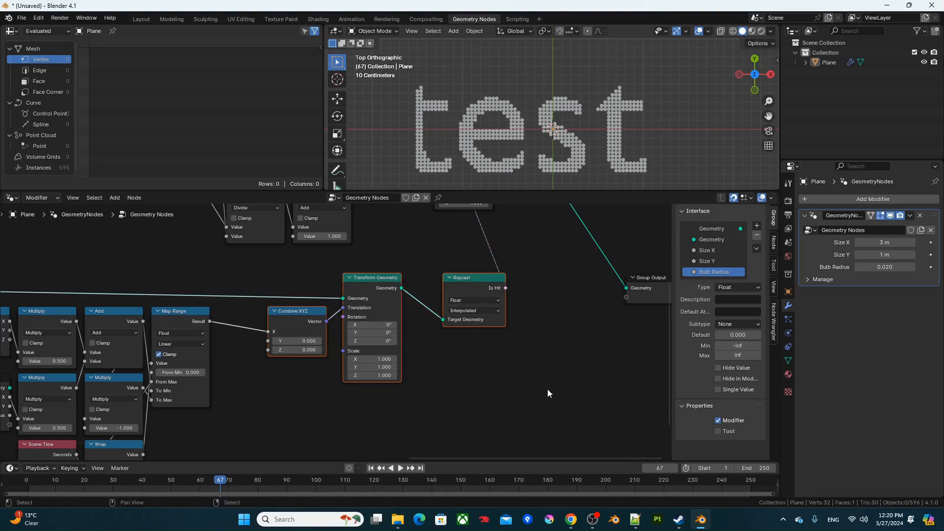
pyautogui.press('g')
pyautogui.click(617, 385)
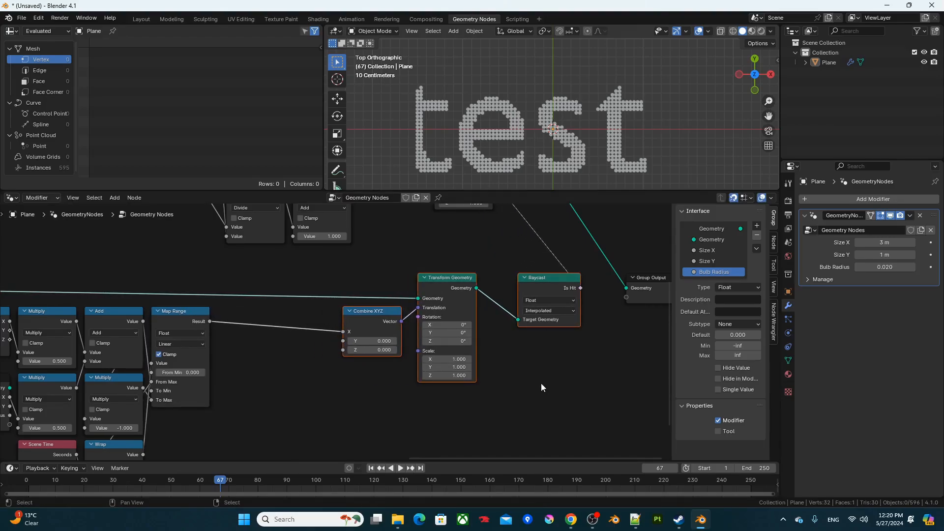
# Insert a Math node between Map Range and Combine XYZ and set its operation to Snap
pyautogui.press('F3')
pyautogui.write('add')
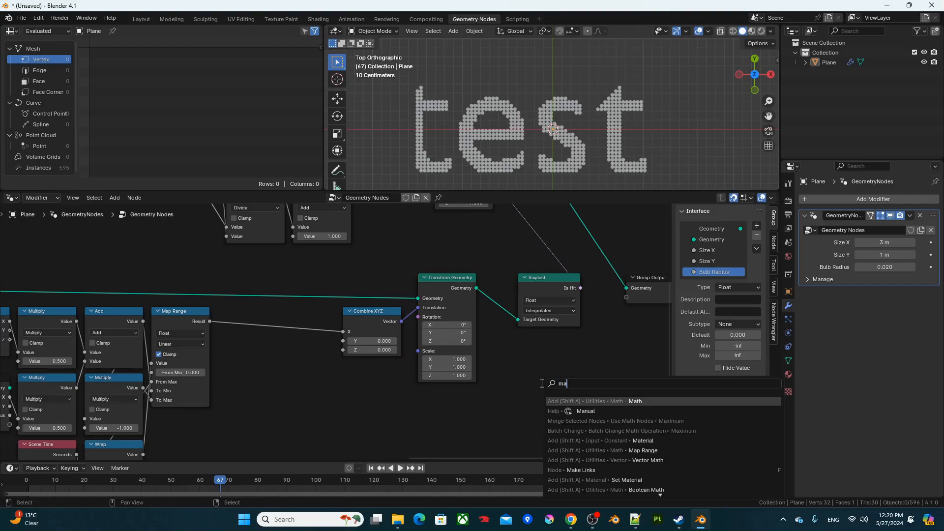
pyautogui.press('Return')
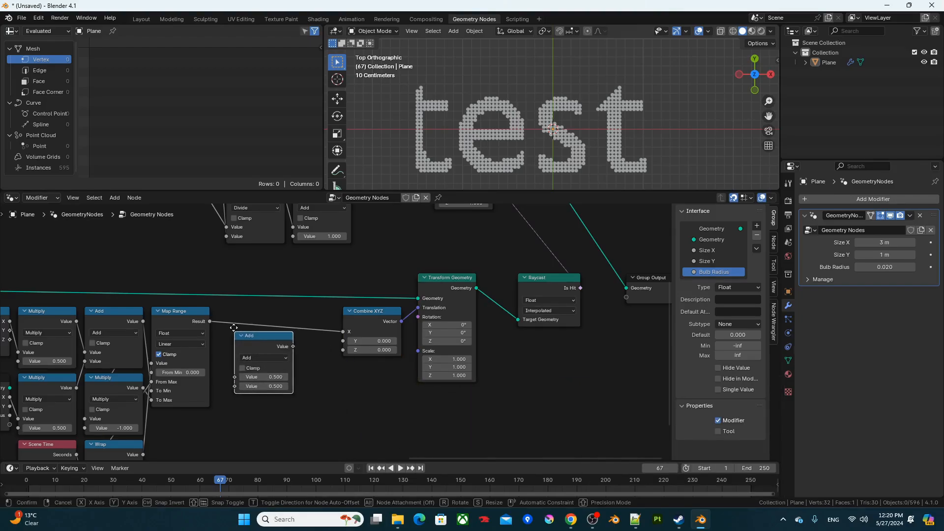
pyautogui.click(189, 332)
pyautogui.moveTo(261, 336); pyautogui.dragTo(269, 310)
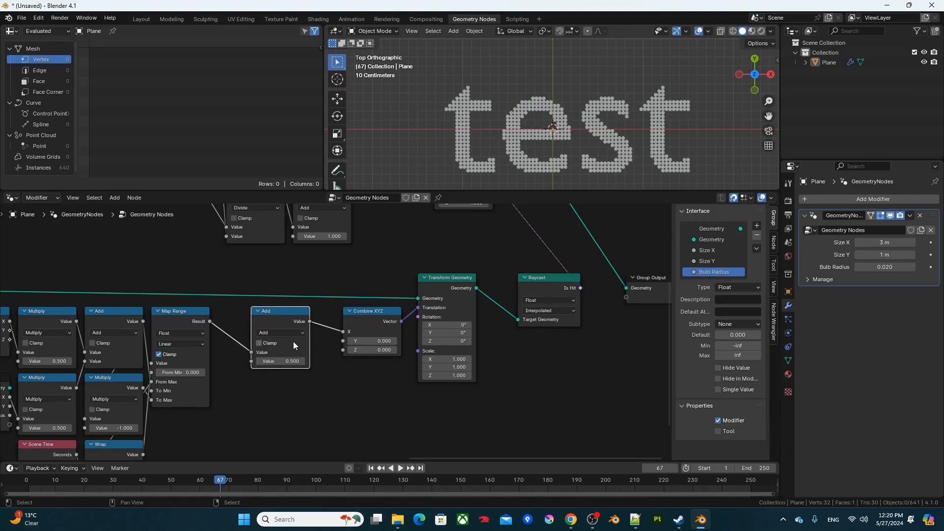
pyautogui.click(283, 333)
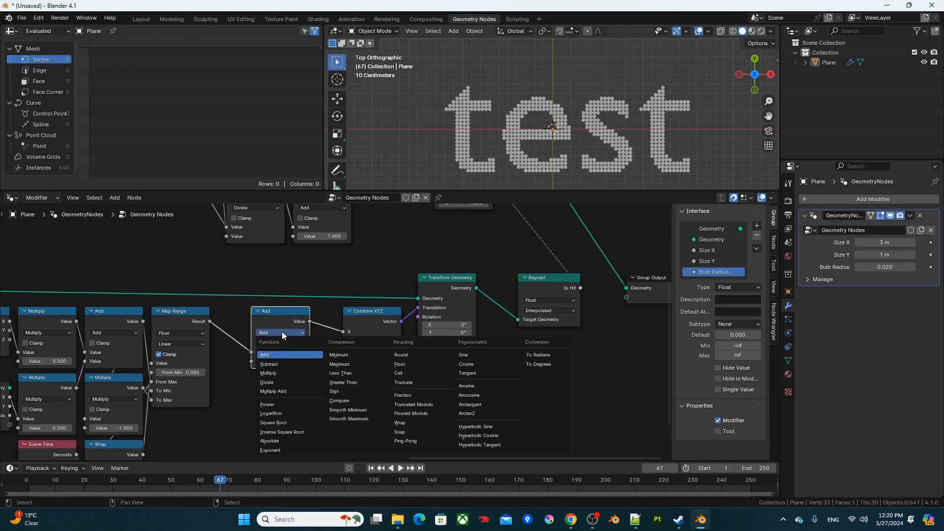
pyautogui.click(417, 429)
# Add a Group Input below the Snap node and feed its Bulb Radius into a new Multiply node with value 2
pyautogui.moveTo(319, 408); pyautogui.dragTo(408, 359, button='middle')
pyautogui.press('F3')
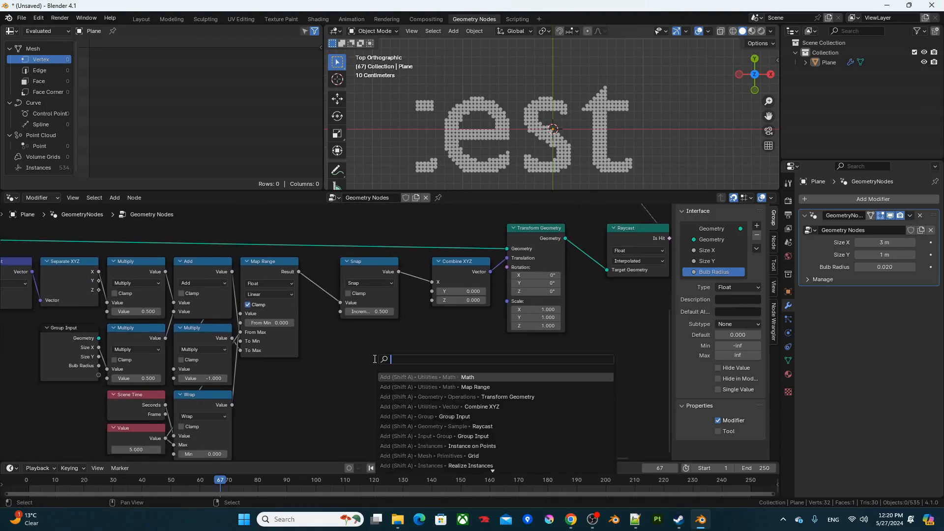
pyautogui.write('gi')
pyautogui.press('Return')
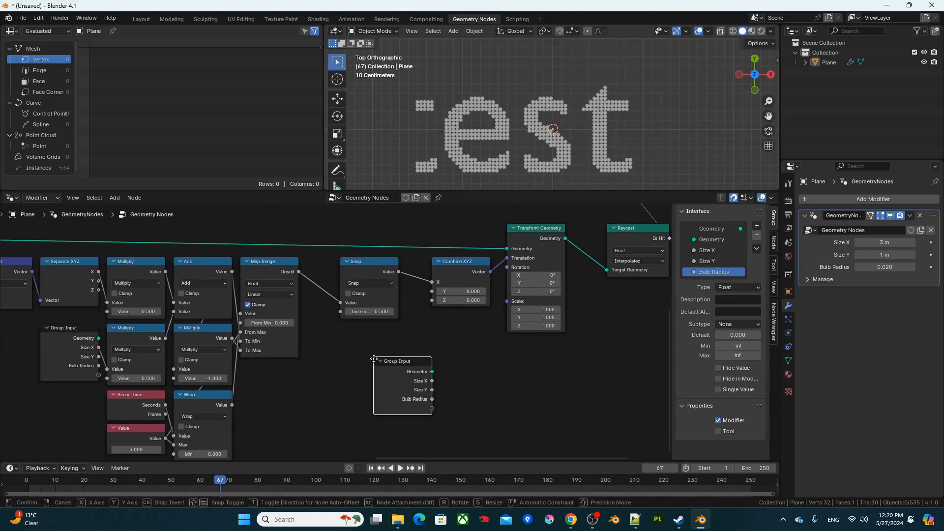
pyautogui.click(343, 416)
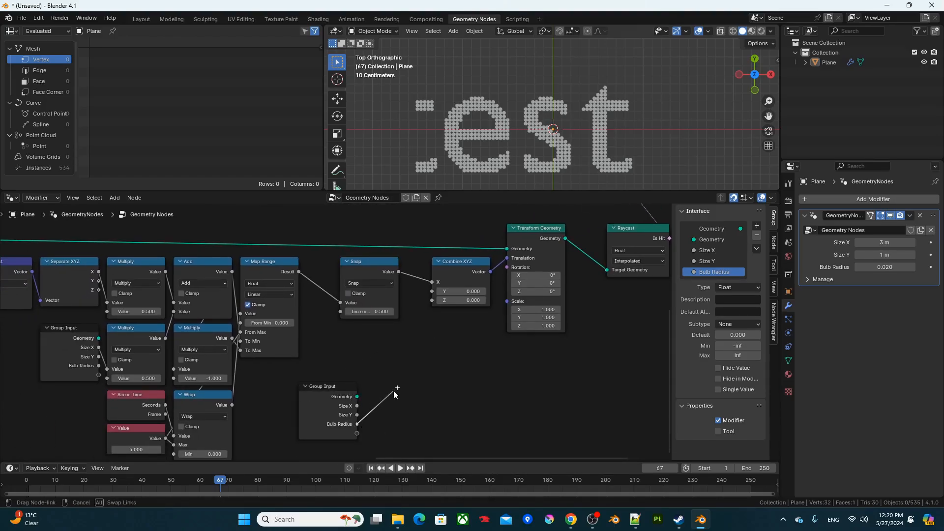
pyautogui.moveTo(393, 390); pyautogui.dragTo(394, 390)
pyautogui.write('mult')
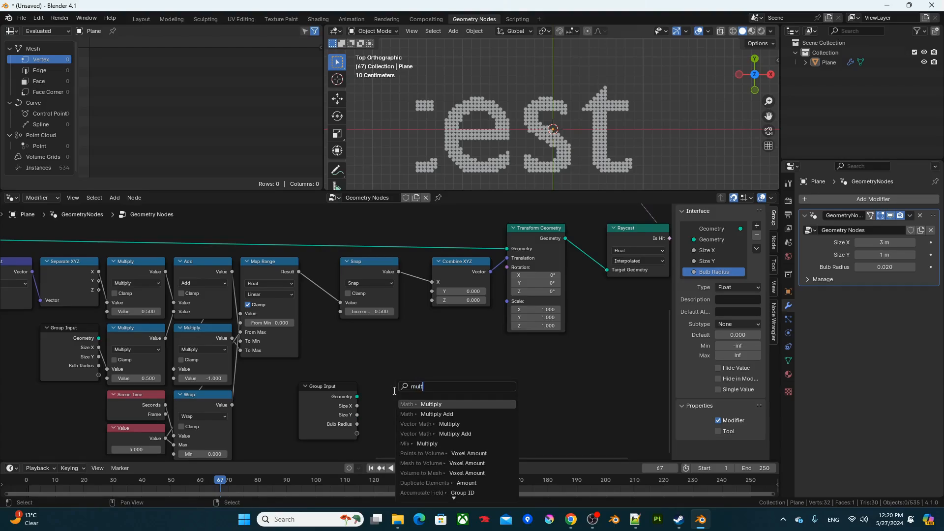
pyautogui.press('Return')
pyautogui.click(385, 390)
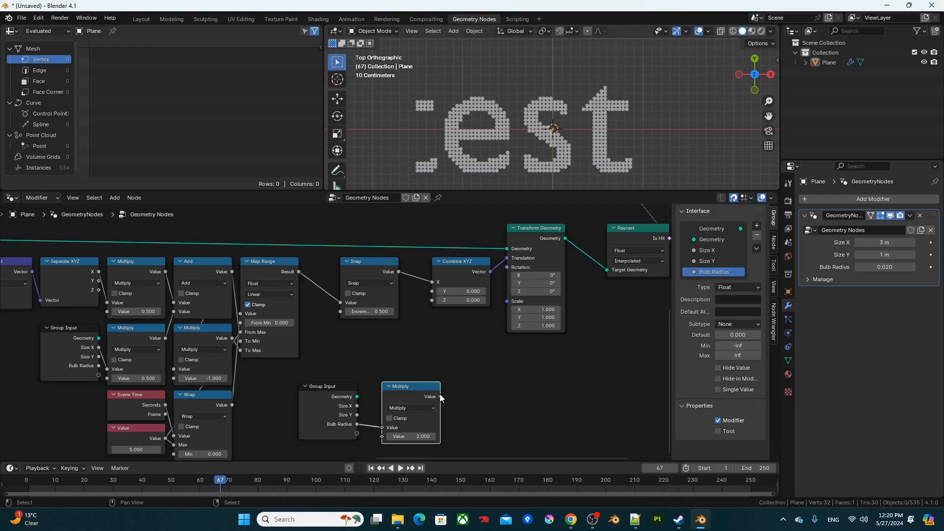
# Connect the Multiply output to the Snap node's Increment and stack Multiply and Group Input beneath the Snap node
pyautogui.moveTo(439, 396); pyautogui.dragTo(363, 343)
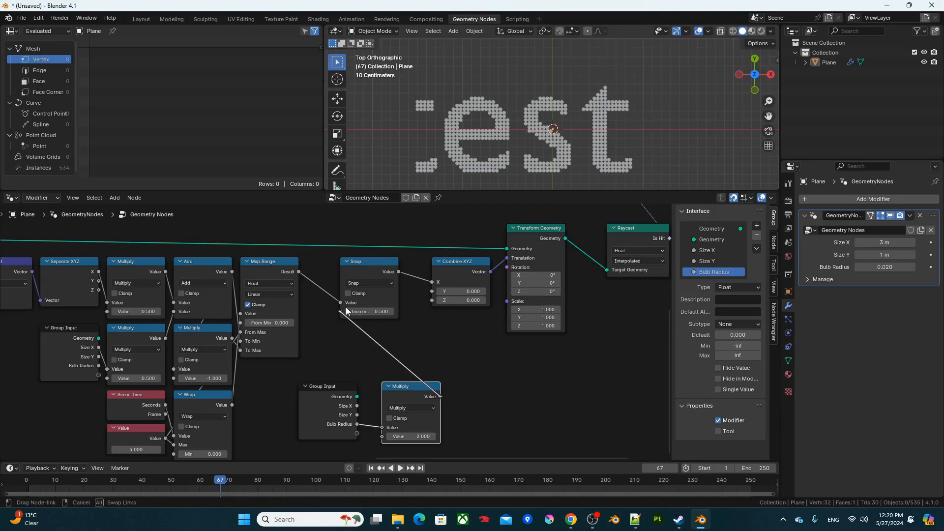
pyautogui.moveTo(347, 310); pyautogui.dragTo(340, 311)
pyautogui.moveTo(417, 385); pyautogui.dragTo(369, 326)
pyautogui.moveTo(323, 397); pyautogui.dragTo(364, 405)
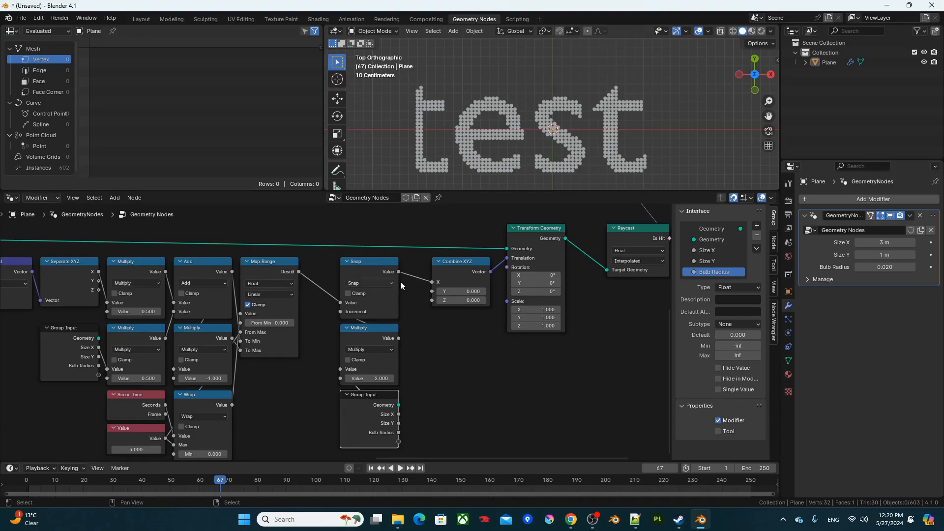
# Play the animation from the start while toggling the Snap node's mute to compare the text motion with and without snapping
pyautogui.hotkey('shift', 'Left')
pyautogui.press('space')
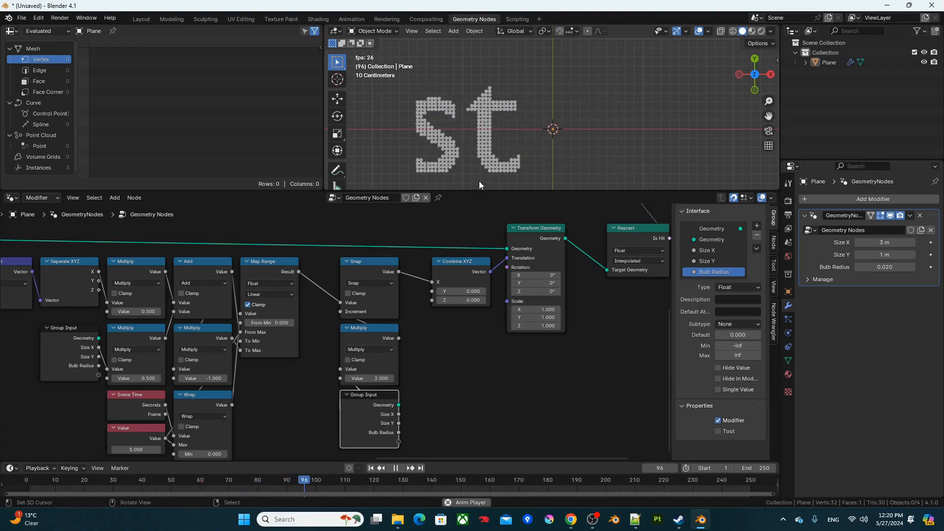
pyautogui.click(384, 266)
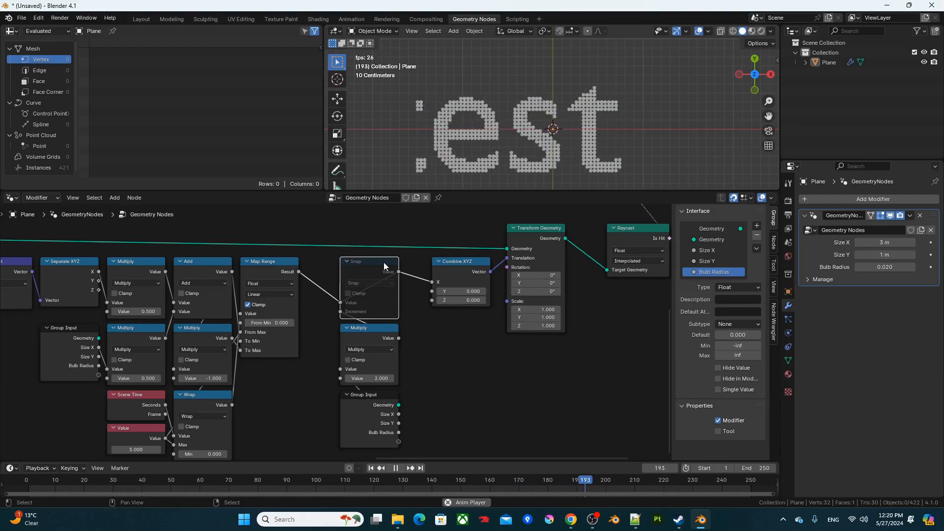
pyautogui.press('m')
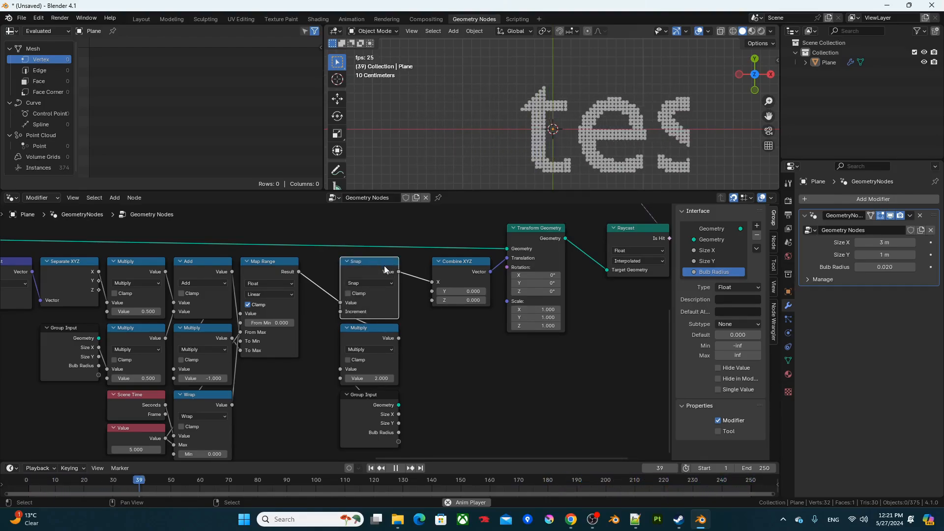
pyautogui.press('space')
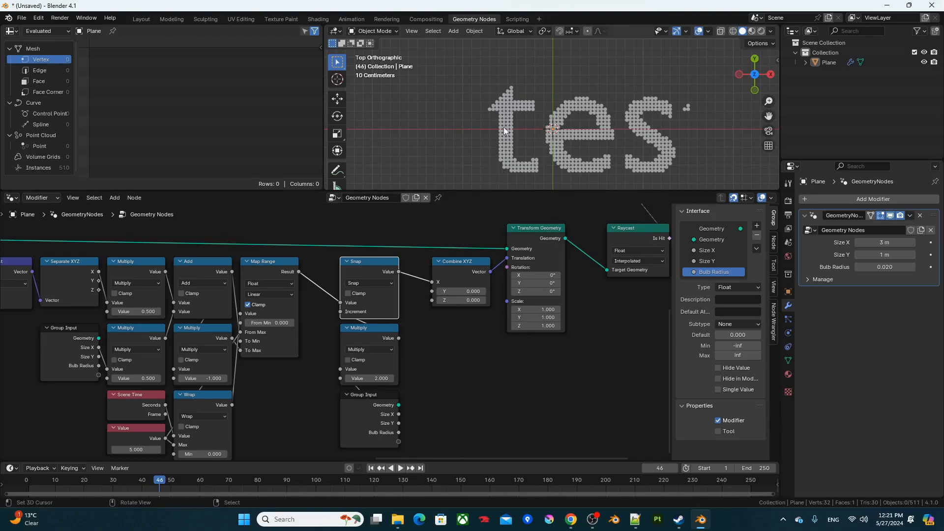
pyautogui.press('m')
pyautogui.press('m')
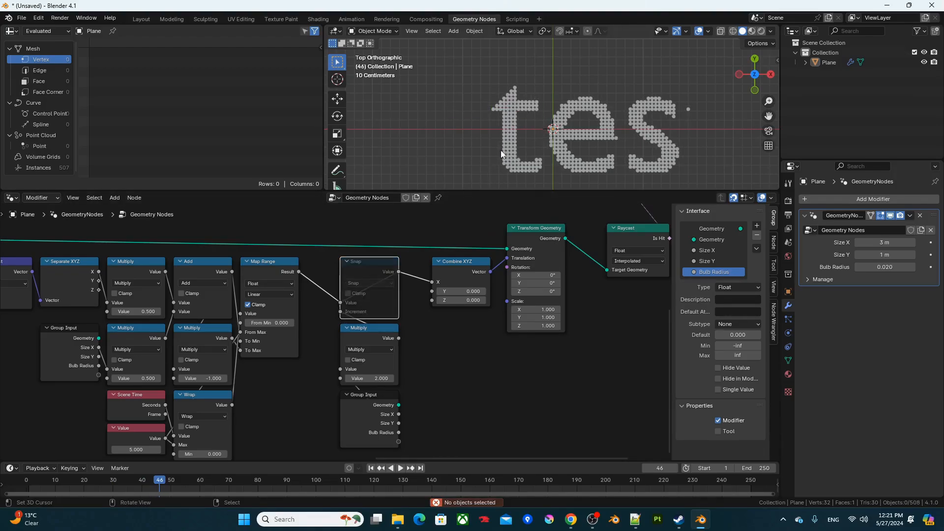
pyautogui.press('space')
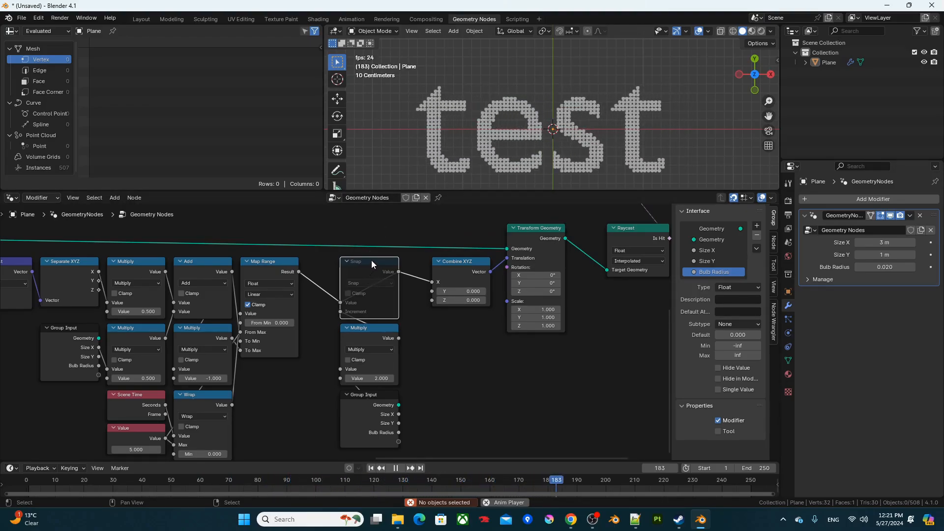
pyautogui.press('m')
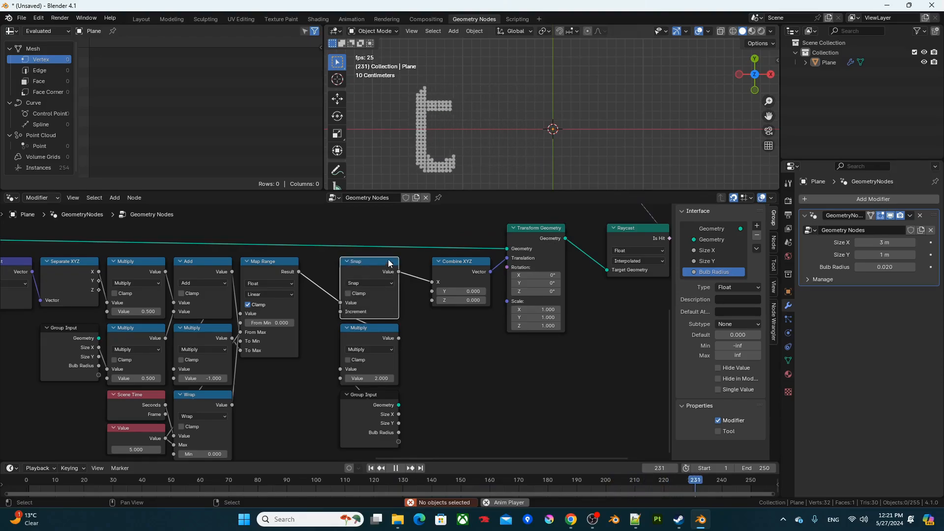
# Close the gaps in the node row by moving the Snap stack, Combine XYZ, Transform Geometry and Raycast back toward Map Range
pyautogui.scroll(-2, 435, 243)
pyautogui.moveTo(323, 251); pyautogui.dragTo(567, 448)
pyautogui.press('g')
pyautogui.click(530, 400)
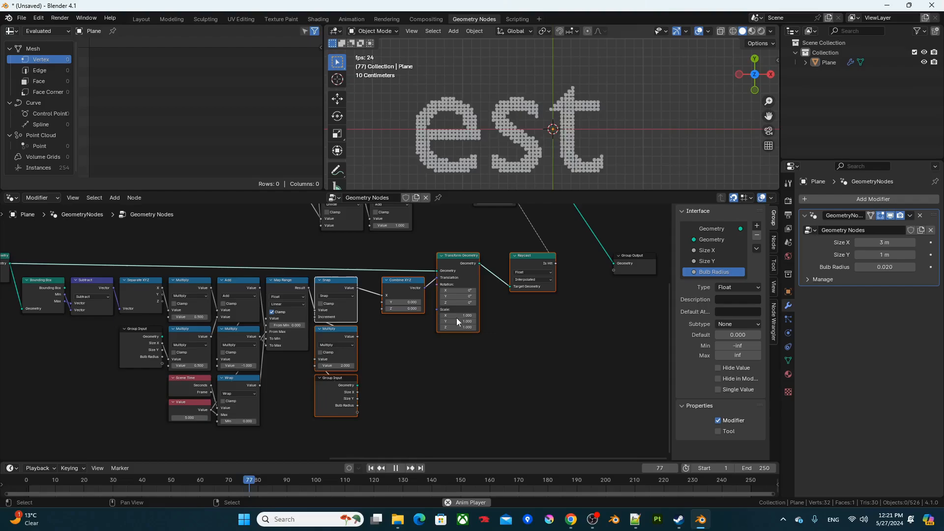
pyautogui.moveTo(386, 248); pyautogui.dragTo(547, 337)
pyautogui.press('g')
pyautogui.press('x')
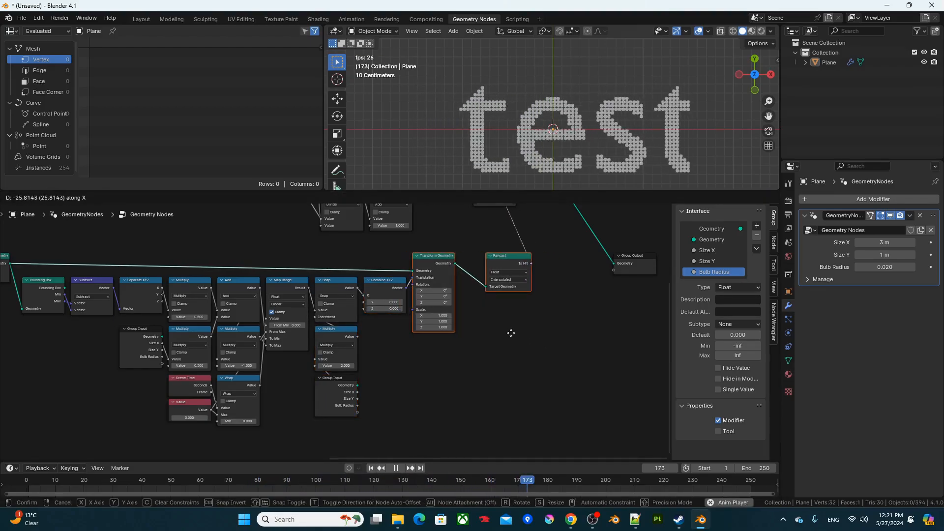
pyautogui.click(497, 269)
# Stop playback, insert a Set Material node between Instance on Points and Group Output, and assign it the existing Material
pyautogui.moveTo(497, 269); pyautogui.dragTo(429, 402, button='middle')
pyautogui.moveTo(555, 395); pyautogui.dragTo(615, 227)
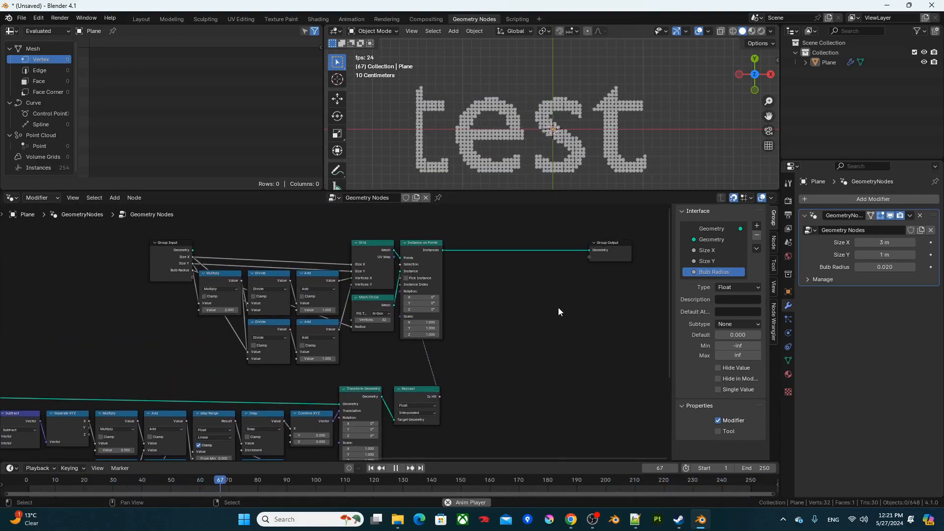
pyautogui.press('space')
pyautogui.press('F3')
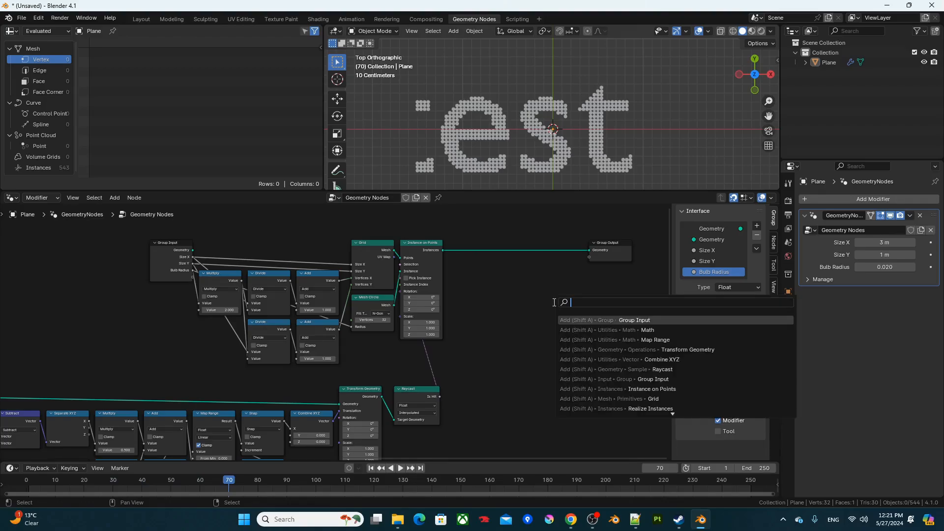
pyautogui.write('m')
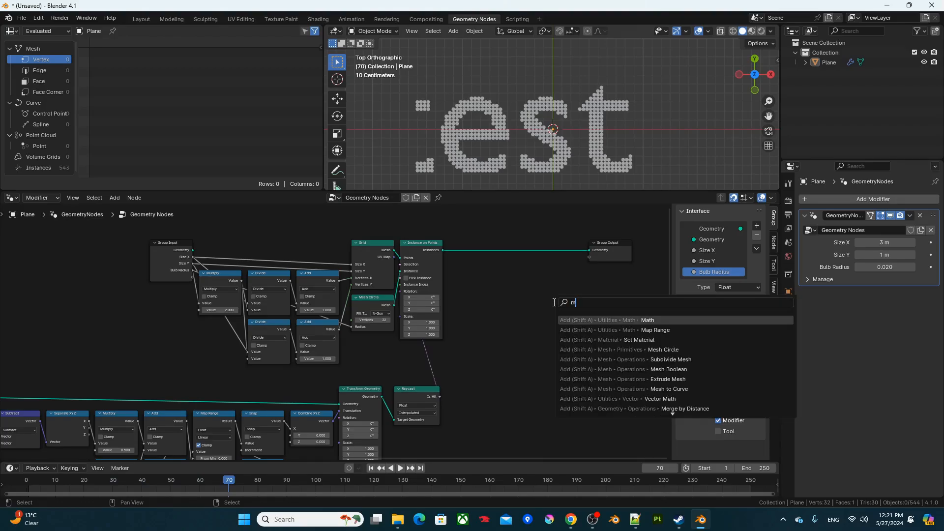
pyautogui.press('BackSpace')
pyautogui.write('set ma')
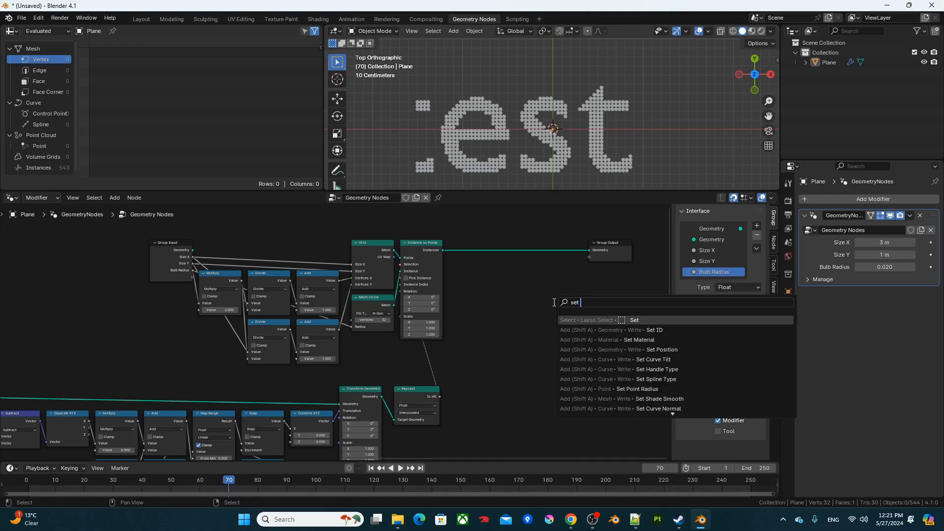
pyautogui.press('Return')
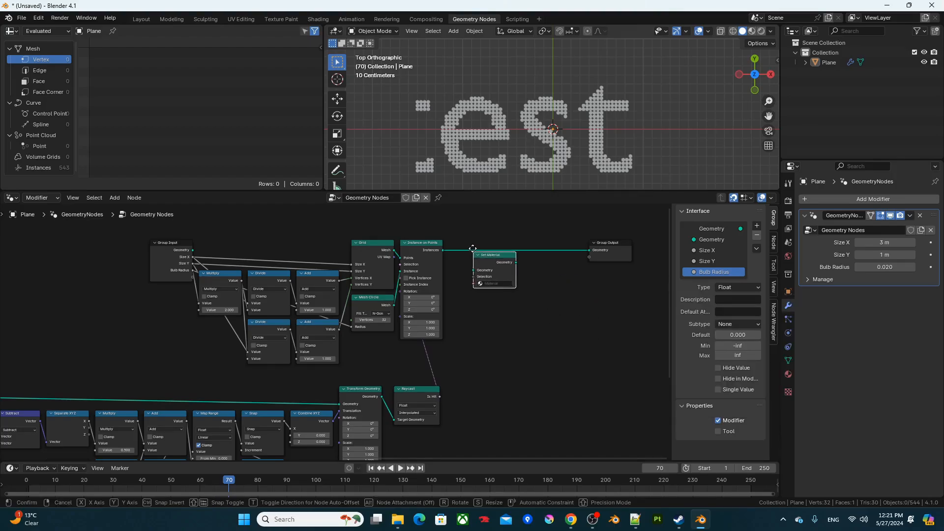
pyautogui.click(462, 242)
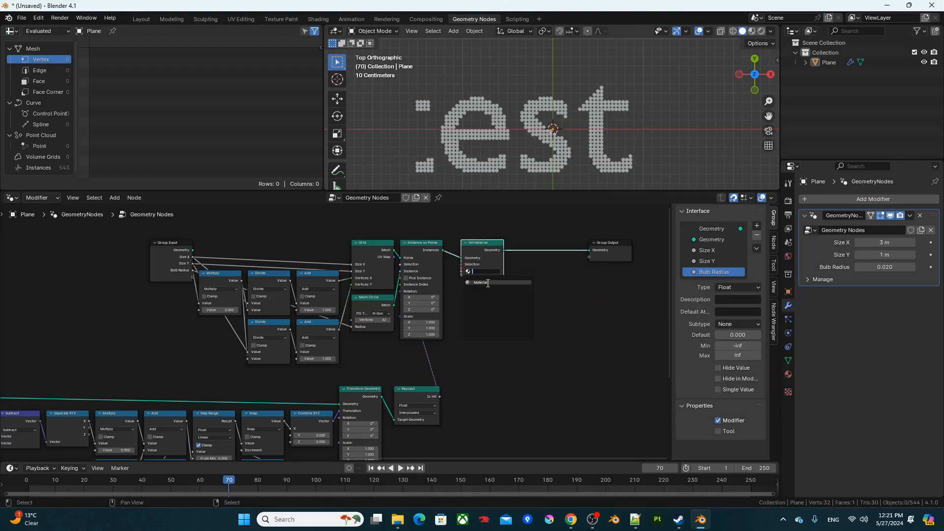
pyautogui.scroll(3, 479, 306)
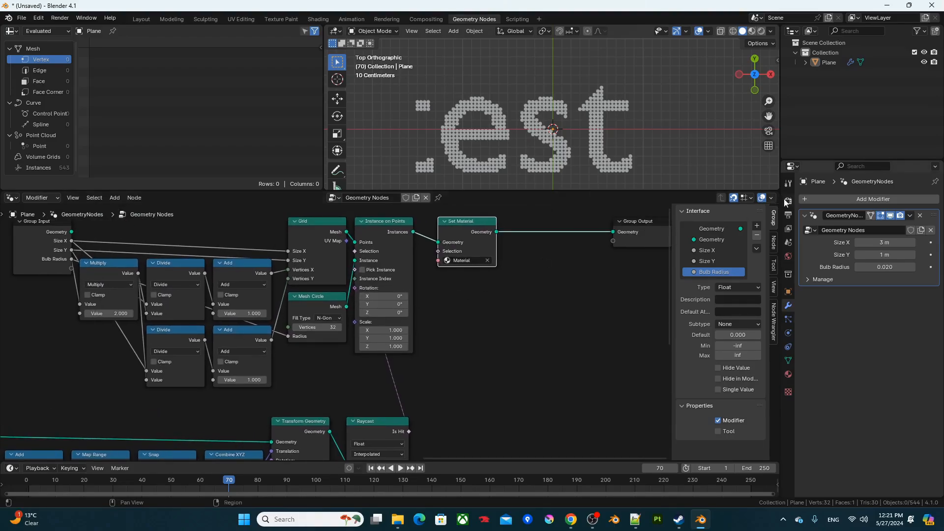
# Split the node editor and turn the new area into a Shader Editor with Material assigned to the plane and its nodes framed
pyautogui.press('n')
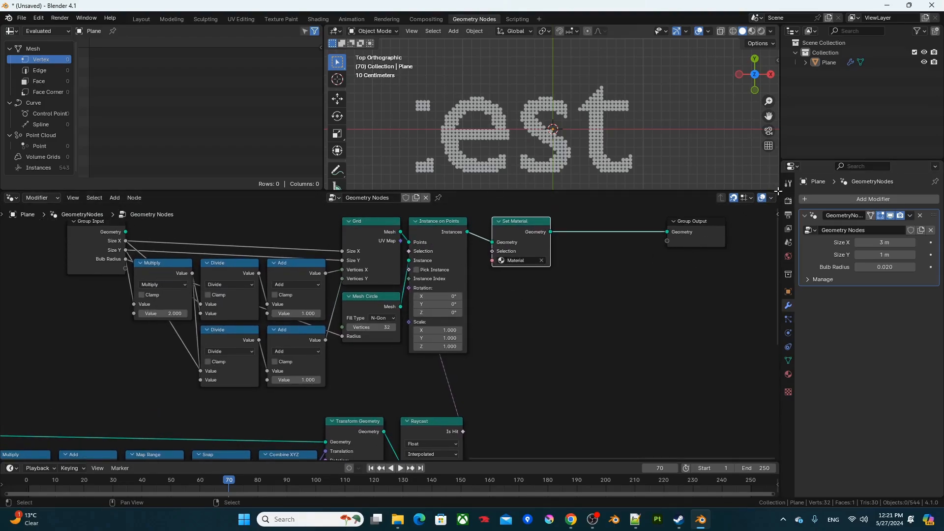
pyautogui.moveTo(746, 197); pyautogui.dragTo(389, 198)
pyautogui.click(402, 194)
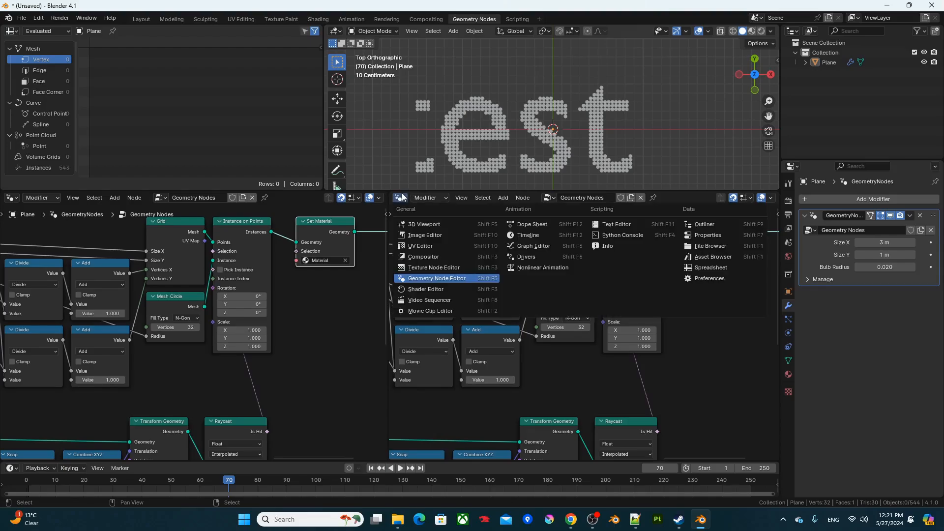
pyautogui.click(418, 289)
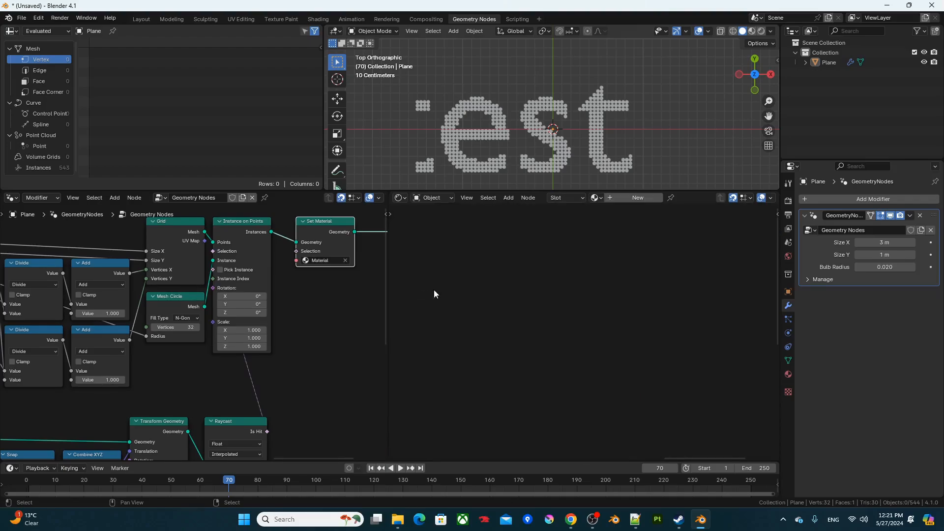
pyautogui.click(597, 198)
pyautogui.click(611, 215)
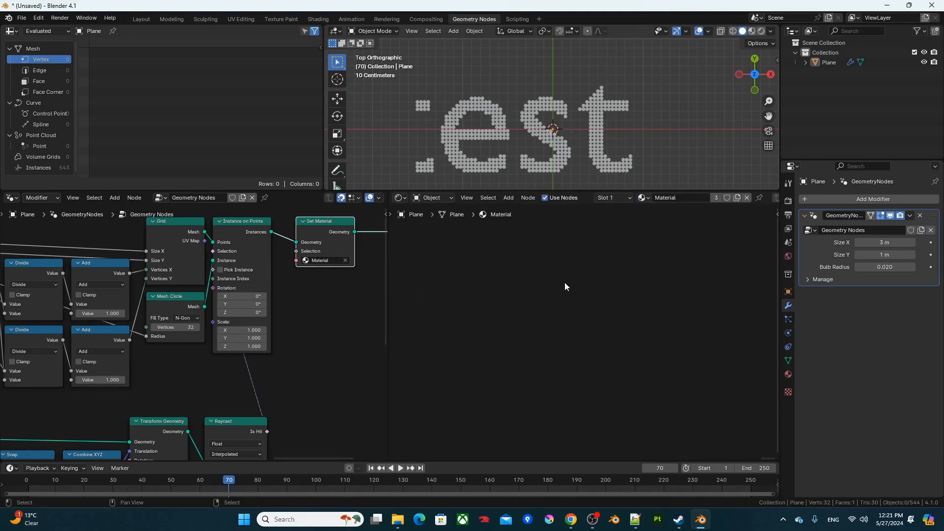
pyautogui.press('Home')
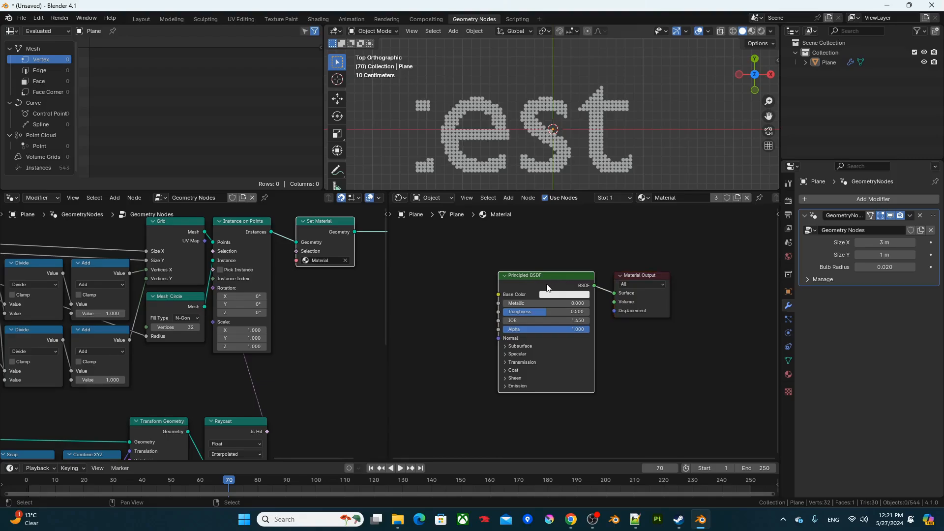
# Delete the Principled BSDF and add an Emission shader in its place
pyautogui.press('x')
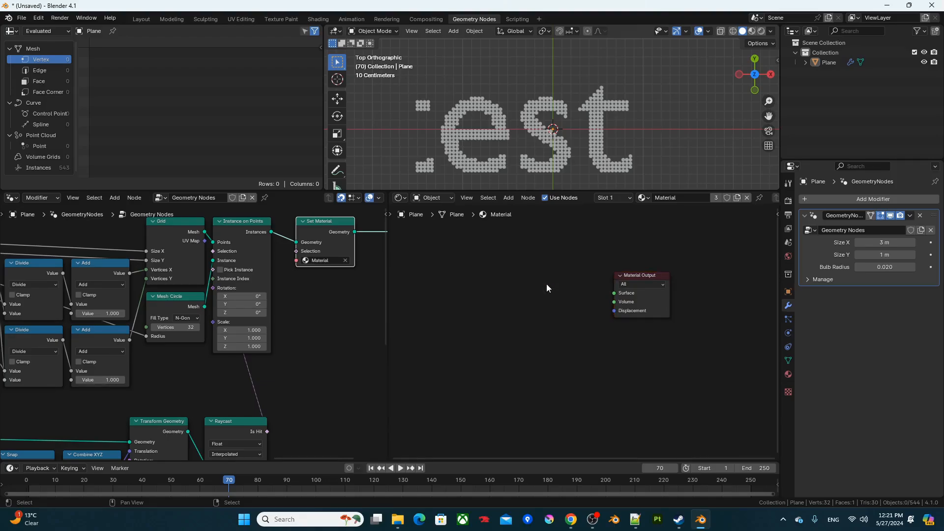
pyautogui.press('F3')
pyautogui.write('e')
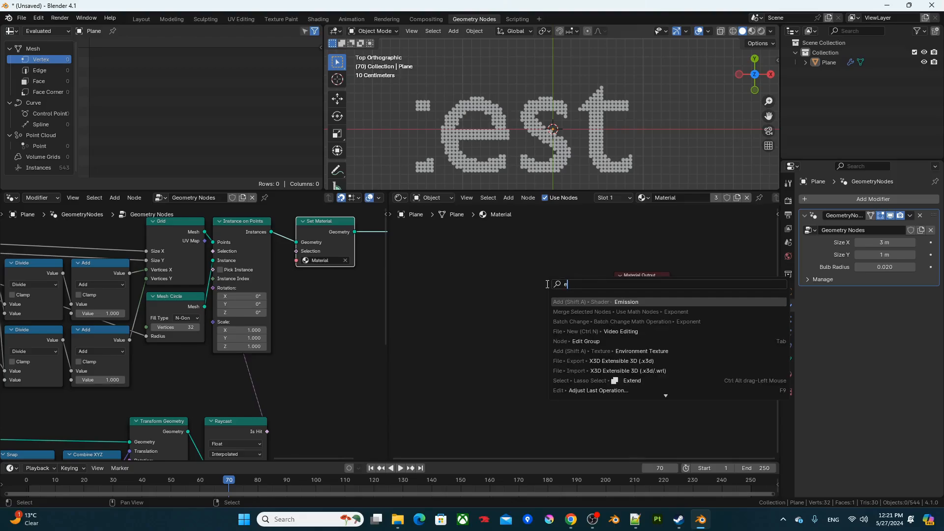
pyautogui.write('missio')
pyautogui.press('Return')
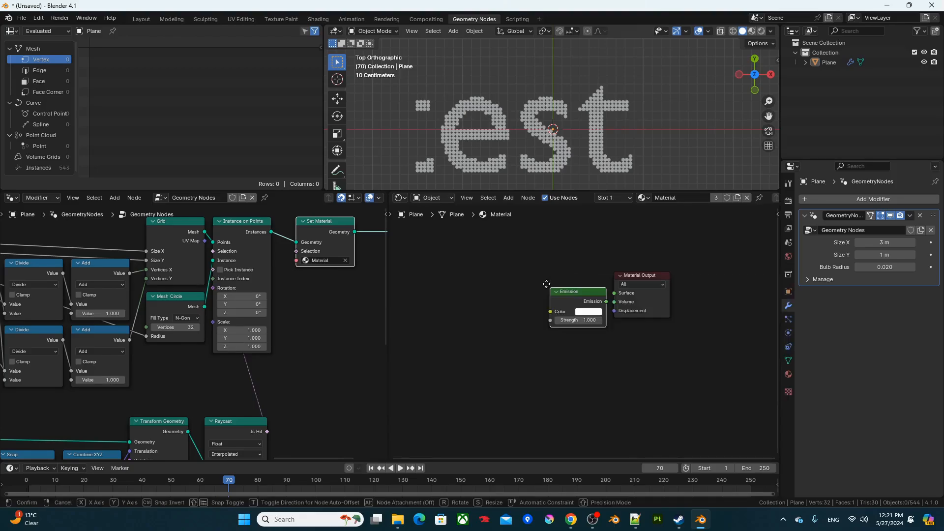
pyautogui.click(496, 260)
# Give the Emission shader an orange-red color and strength 3, and connect it to the Material Output's Surface
pyautogui.scroll(2, 512, 275)
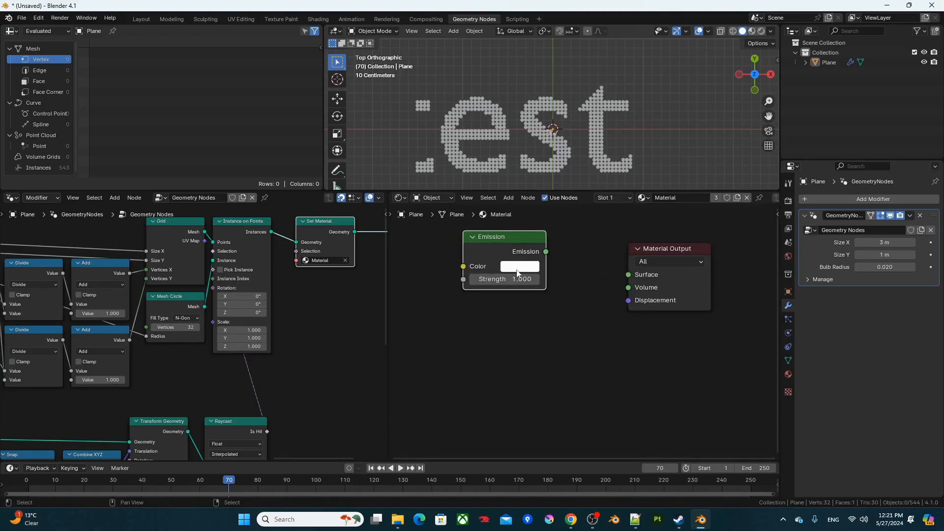
pyautogui.click(517, 268)
pyautogui.moveTo(554, 174); pyautogui.dragTo(542, 182)
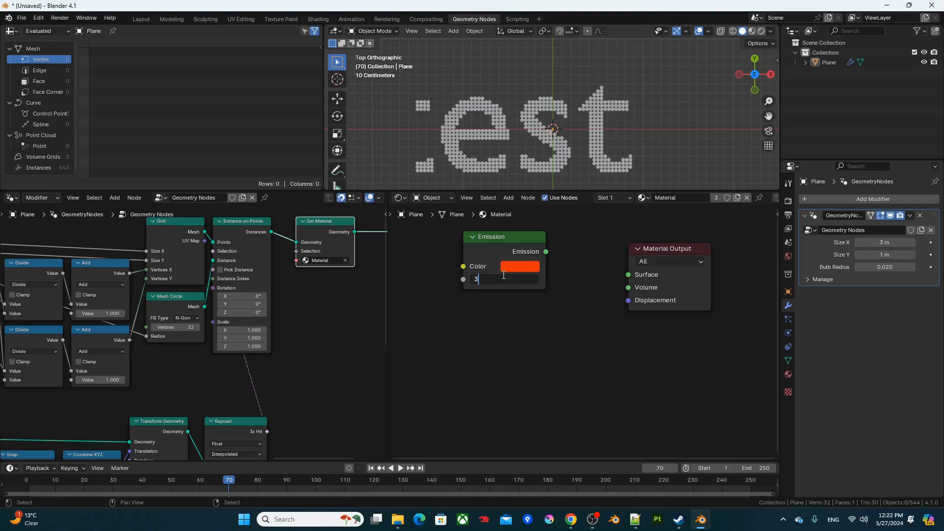
pyautogui.moveTo(506, 241); pyautogui.dragTo(517, 254)
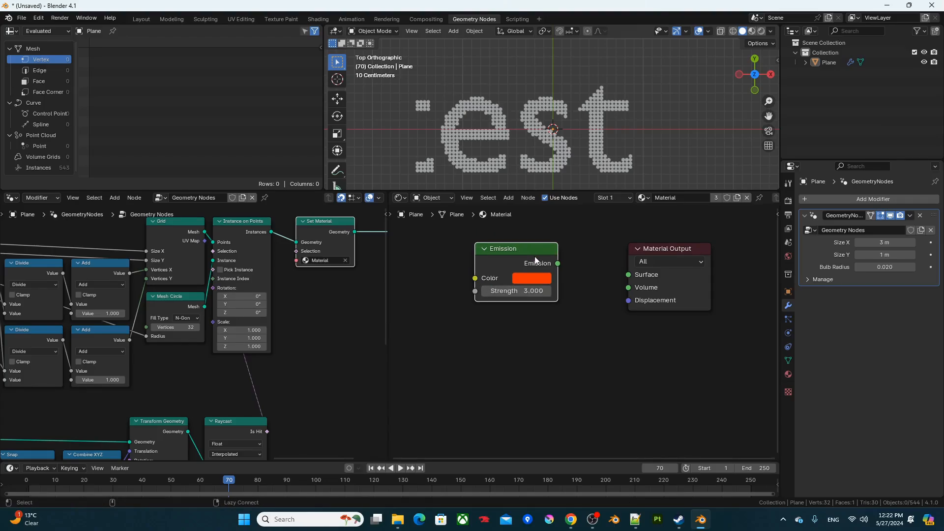
pyautogui.keyDown('alt'); pyautogui.moveTo(535, 255); pyautogui.dragTo(655, 295, button='right'); pyautogui.keyUp('alt')
# Set the world background color to black
pyautogui.click(788, 256)
pyautogui.click(907, 271)
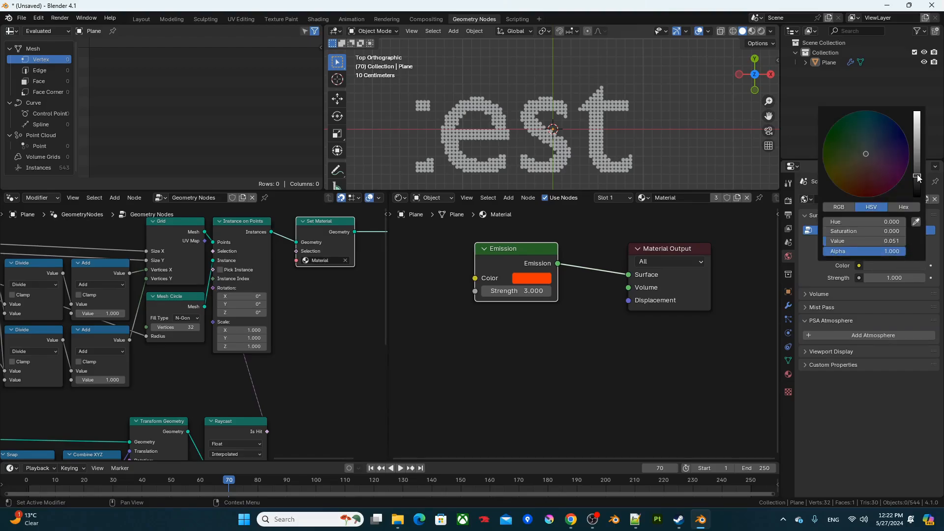
pyautogui.moveTo(917, 174); pyautogui.dragTo(917, 197)
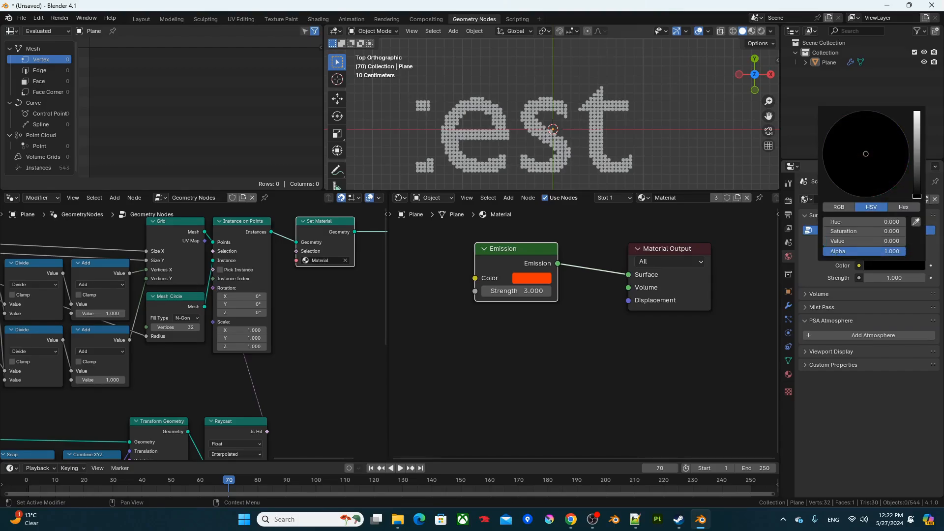
# Enable Bloom in the render settings and show the animation in a maximized 3D viewport with Rendered shading
pyautogui.click(788, 201)
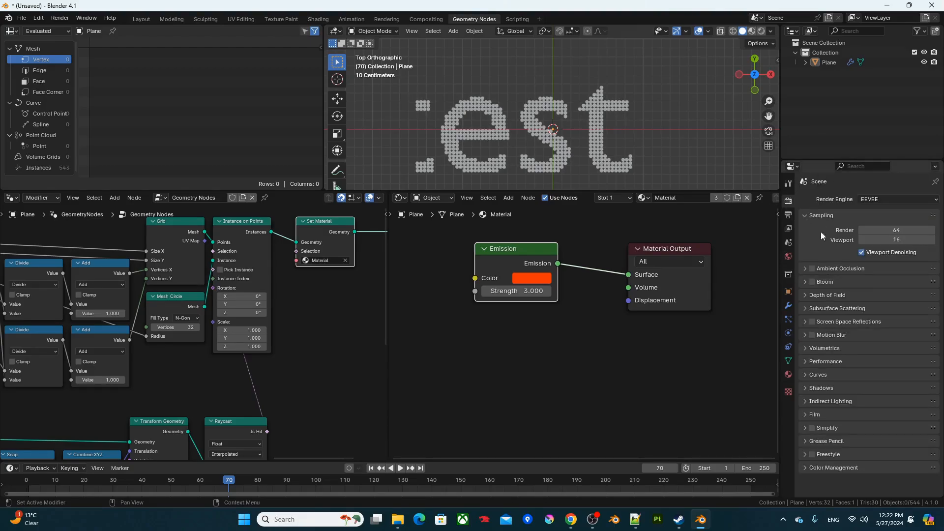
pyautogui.click(811, 282)
pyautogui.hotkey('ctrl', 'space')
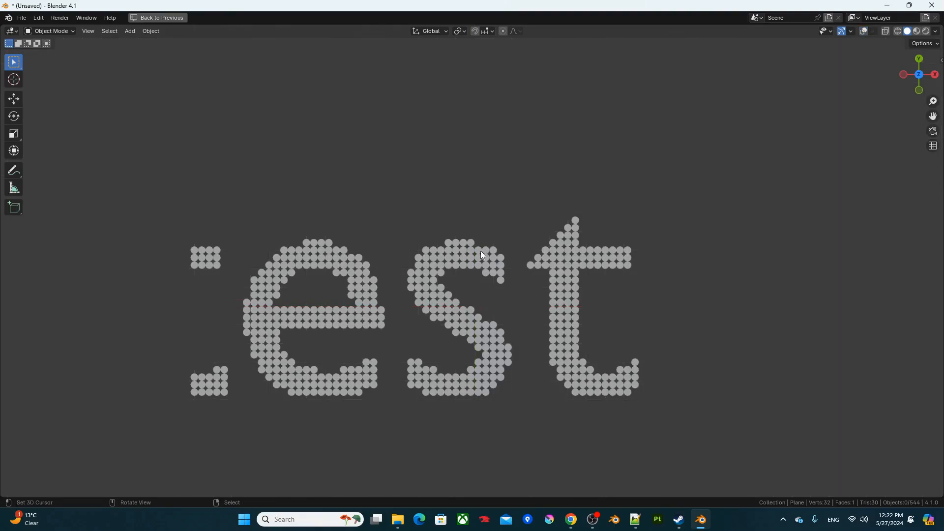
pyautogui.press('z')
pyautogui.click(610, 137)
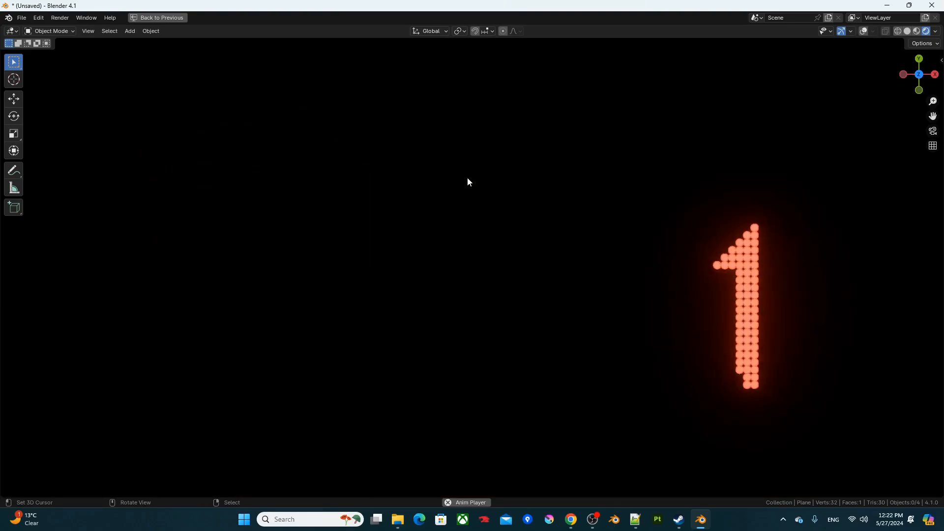
# Restore the workspace layout and load the Algerian Regular font into the String to Curves node
pyautogui.hotkey('ctrl', 'alt', 'space')
pyautogui.moveTo(221, 313); pyautogui.dragTo(246, 261, button='middle')
pyautogui.scroll(5, 191, 334)
pyautogui.click(198, 342)
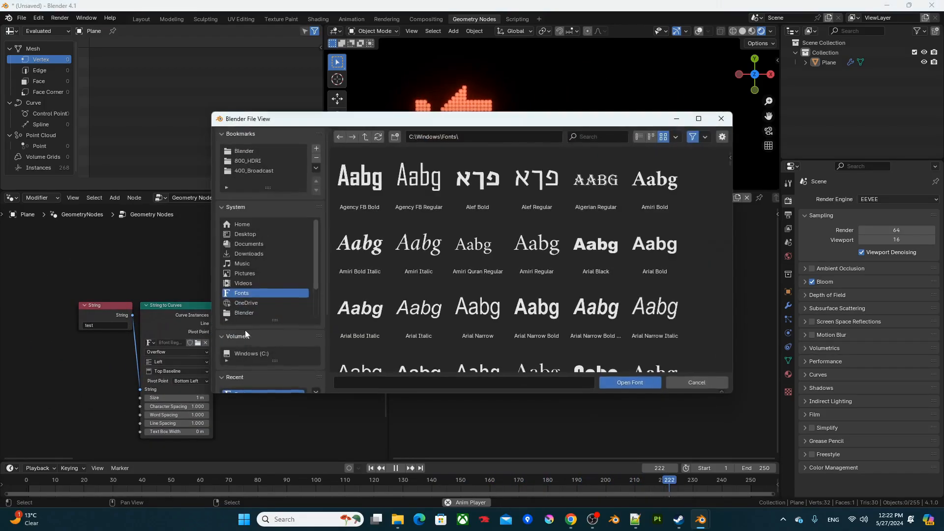
pyautogui.doubleClick(595, 180)
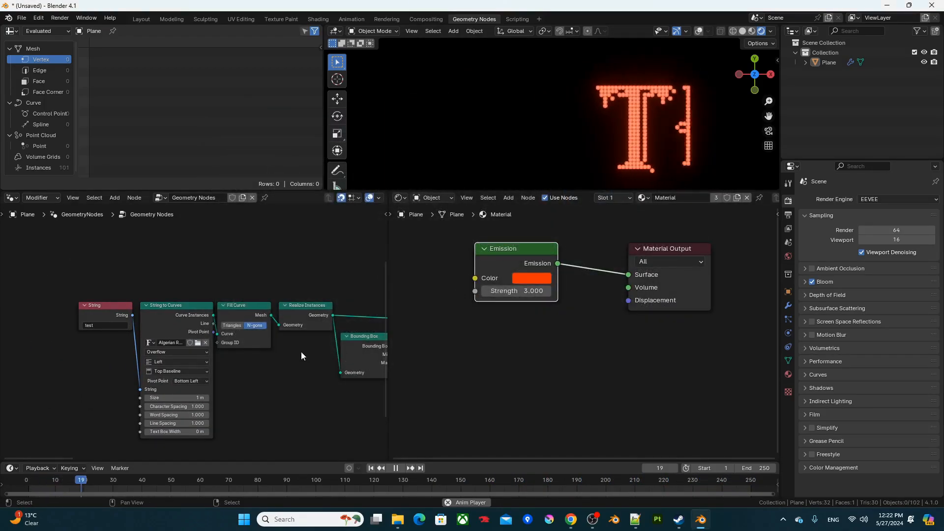
# Load the Bauhaus 93 Regular font into the String to Curves node
pyautogui.click(198, 344)
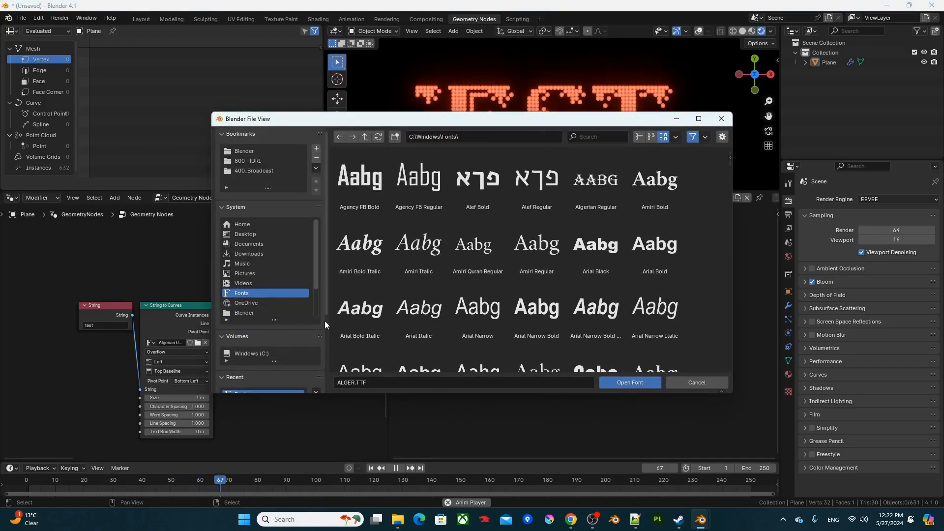
pyautogui.scroll(-4, 479, 311)
pyautogui.scroll(-2, 566, 285)
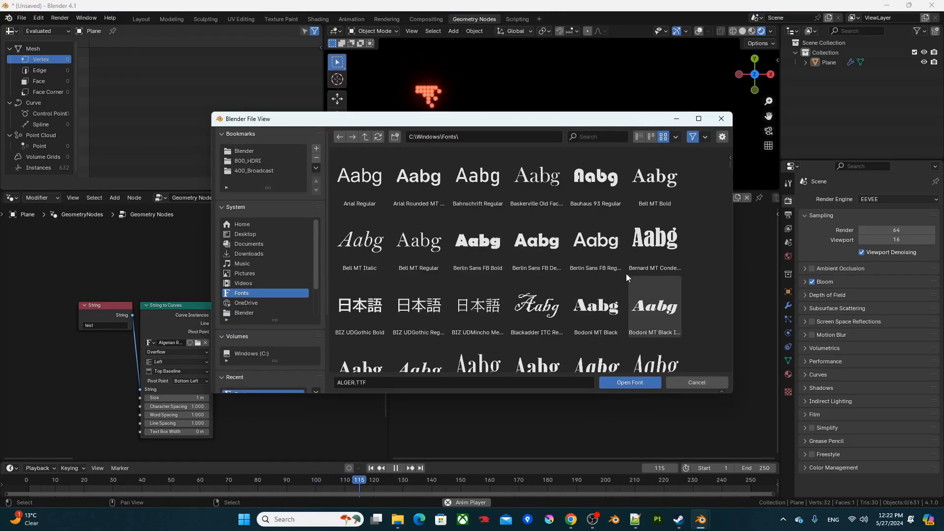
pyautogui.doubleClick(596, 200)
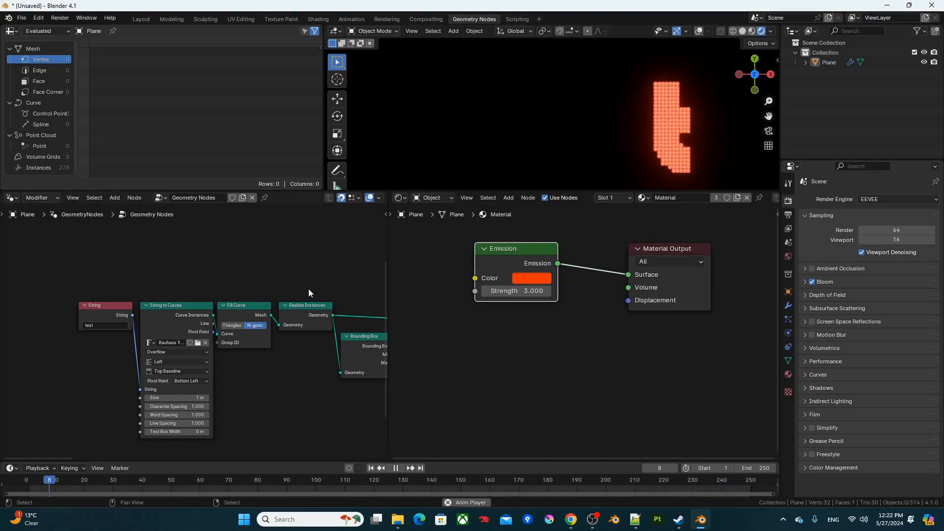
# Maximize the geometry node editor and examine the whole node tree from the String node to the Group Output
pyautogui.hotkey('ctrl', 'space')
pyautogui.scroll(-4, 491, 314)
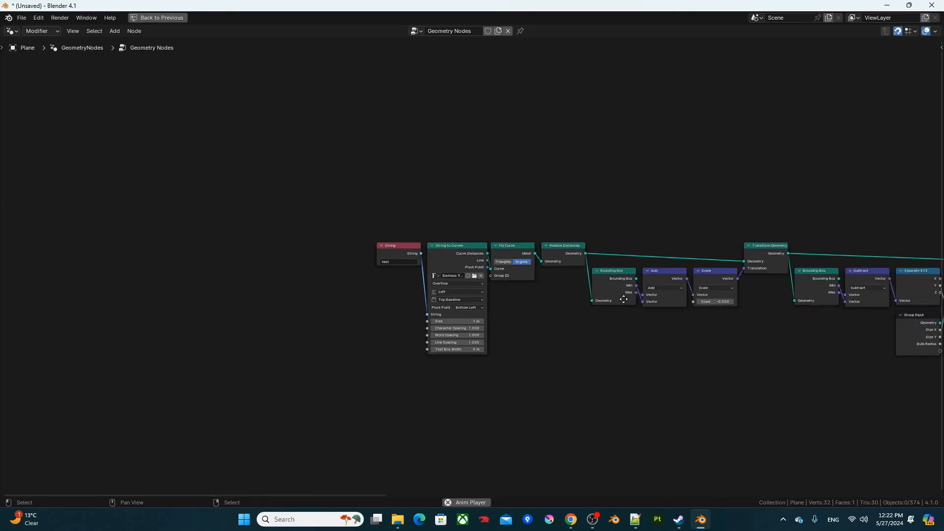
pyautogui.moveTo(623, 299); pyautogui.dragTo(370, 315, button='middle')
pyautogui.scroll(-2, 579, 320)
pyautogui.moveTo(579, 319); pyautogui.dragTo(389, 322, button='middle')
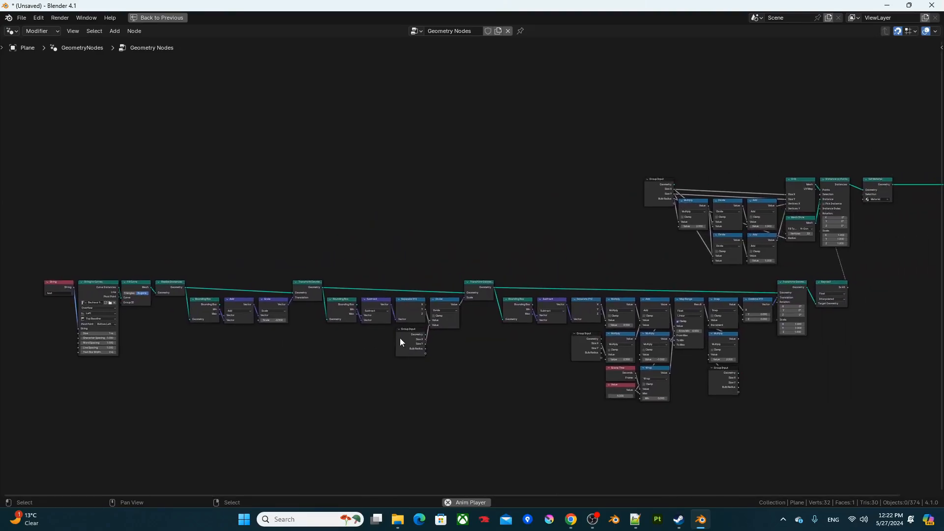
pyautogui.scroll(3, 401, 339)
pyautogui.moveTo(462, 320); pyautogui.dragTo(388, 275, button='middle')
pyautogui.scroll(1, 318, 285)
pyautogui.scroll(-8, 346, 289)
pyautogui.scroll(-1, 347, 289)
pyautogui.scroll(1, 411, 264)
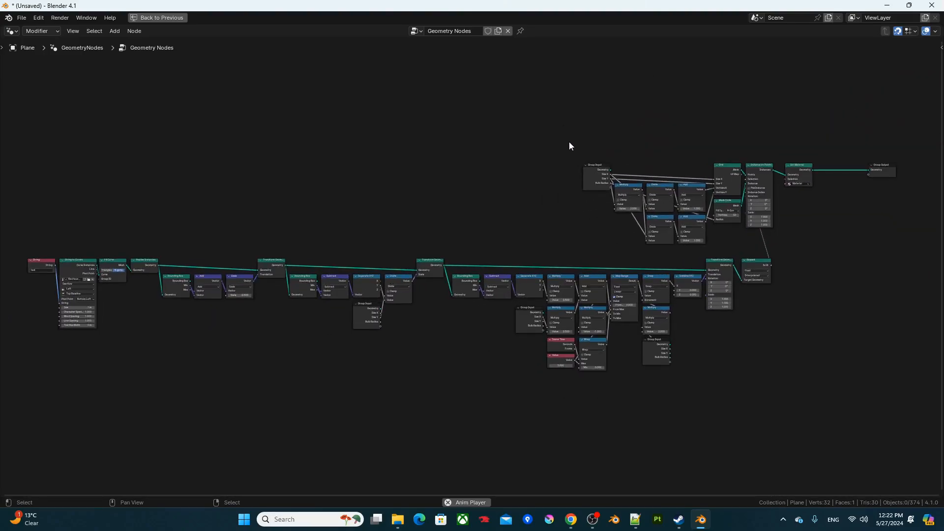
# Select the bulb grid nodes and the text-processing chain in turn, and examine the chain from the String node to Raycast
pyautogui.moveTo(544, 120); pyautogui.dragTo(822, 240)
pyautogui.moveTo(516, 120); pyautogui.dragTo(818, 242)
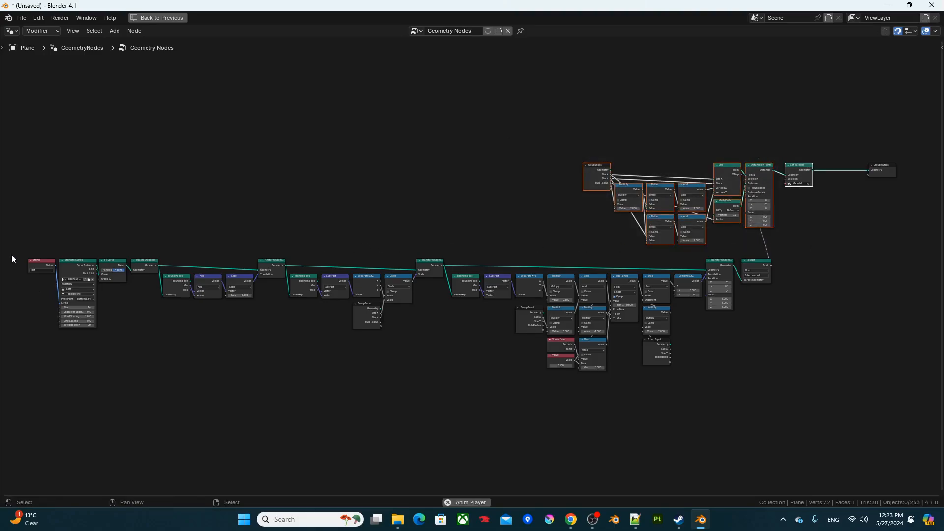
pyautogui.moveTo(11, 254); pyautogui.dragTo(818, 408)
pyautogui.scroll(3, 527, 150)
pyautogui.scroll(2, 524, 156)
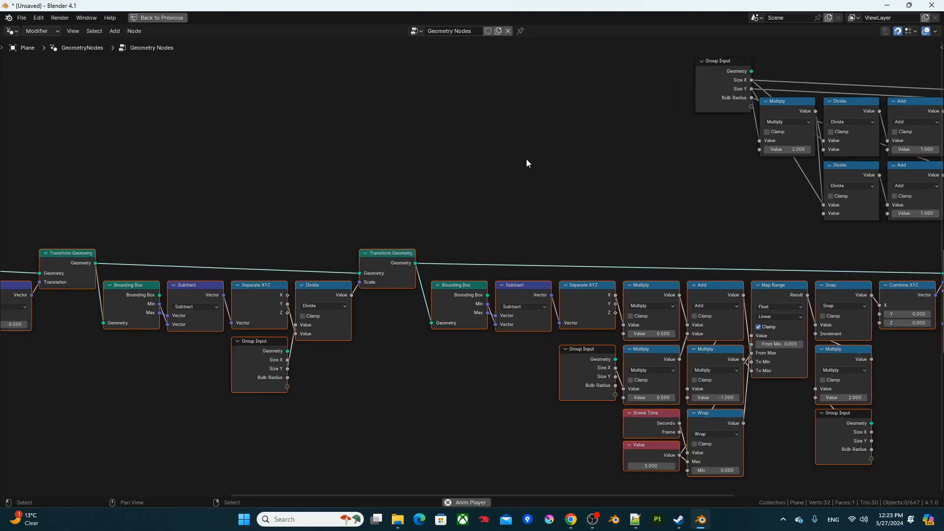
pyautogui.moveTo(567, 493); pyautogui.dragTo(335, 494)
pyautogui.click(150, 351)
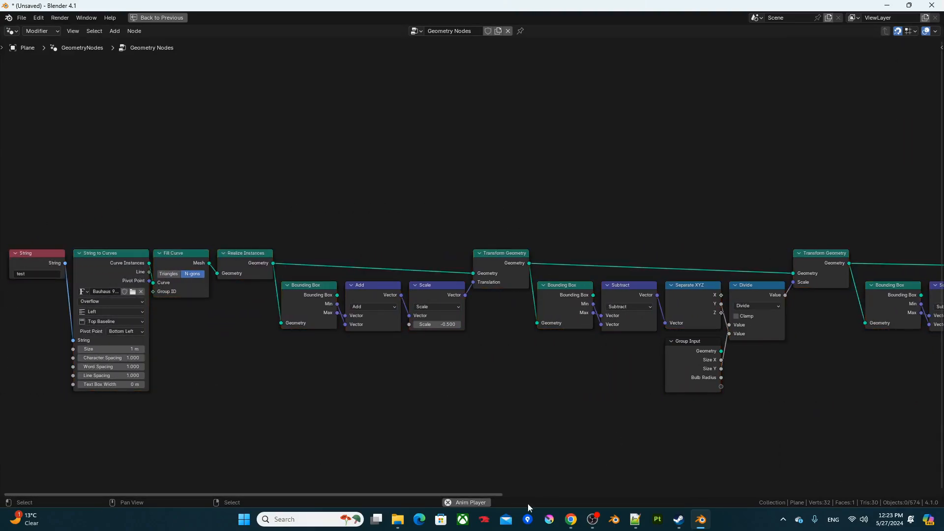
pyautogui.moveTo(452, 495); pyautogui.dragTo(901, 479)
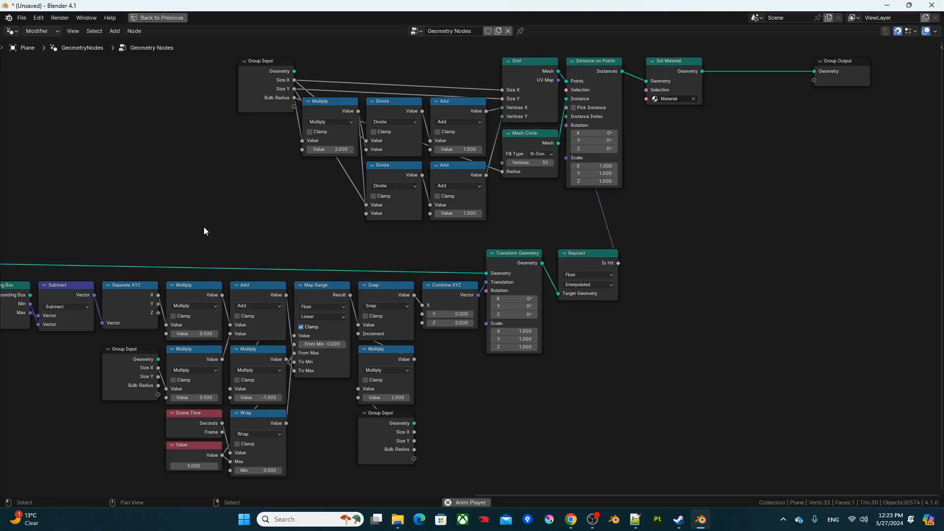
# Restore the workspace layout and widen the geometry node editor beside the shader editor
pyautogui.hotkey('ctrl', 'space')
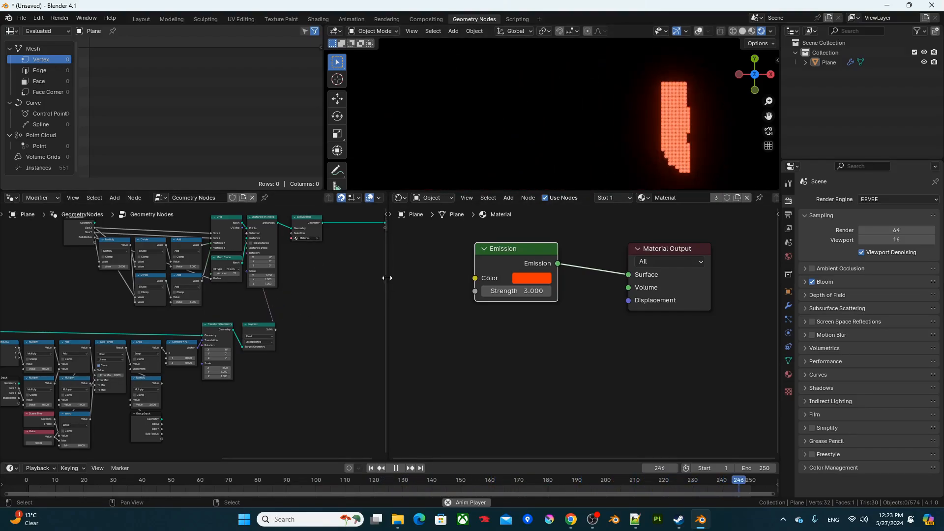
pyautogui.moveTo(388, 278); pyautogui.dragTo(535, 278)
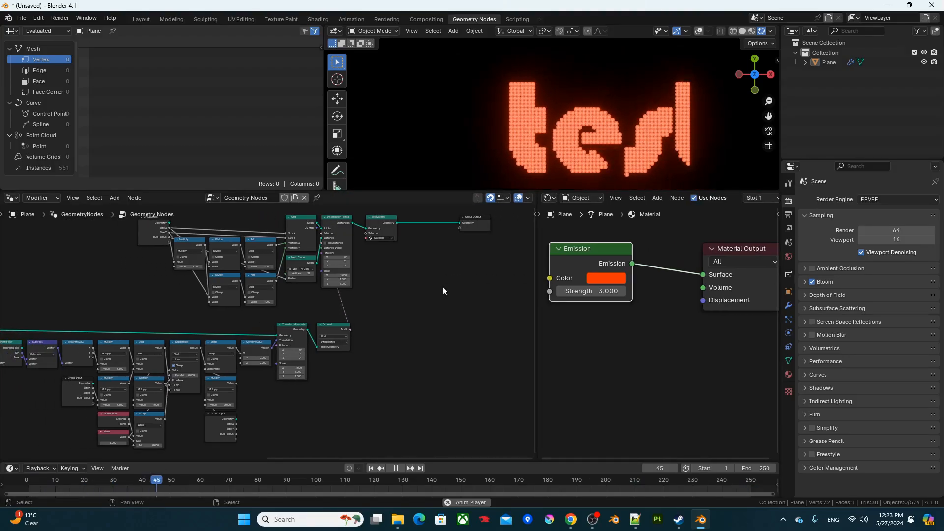